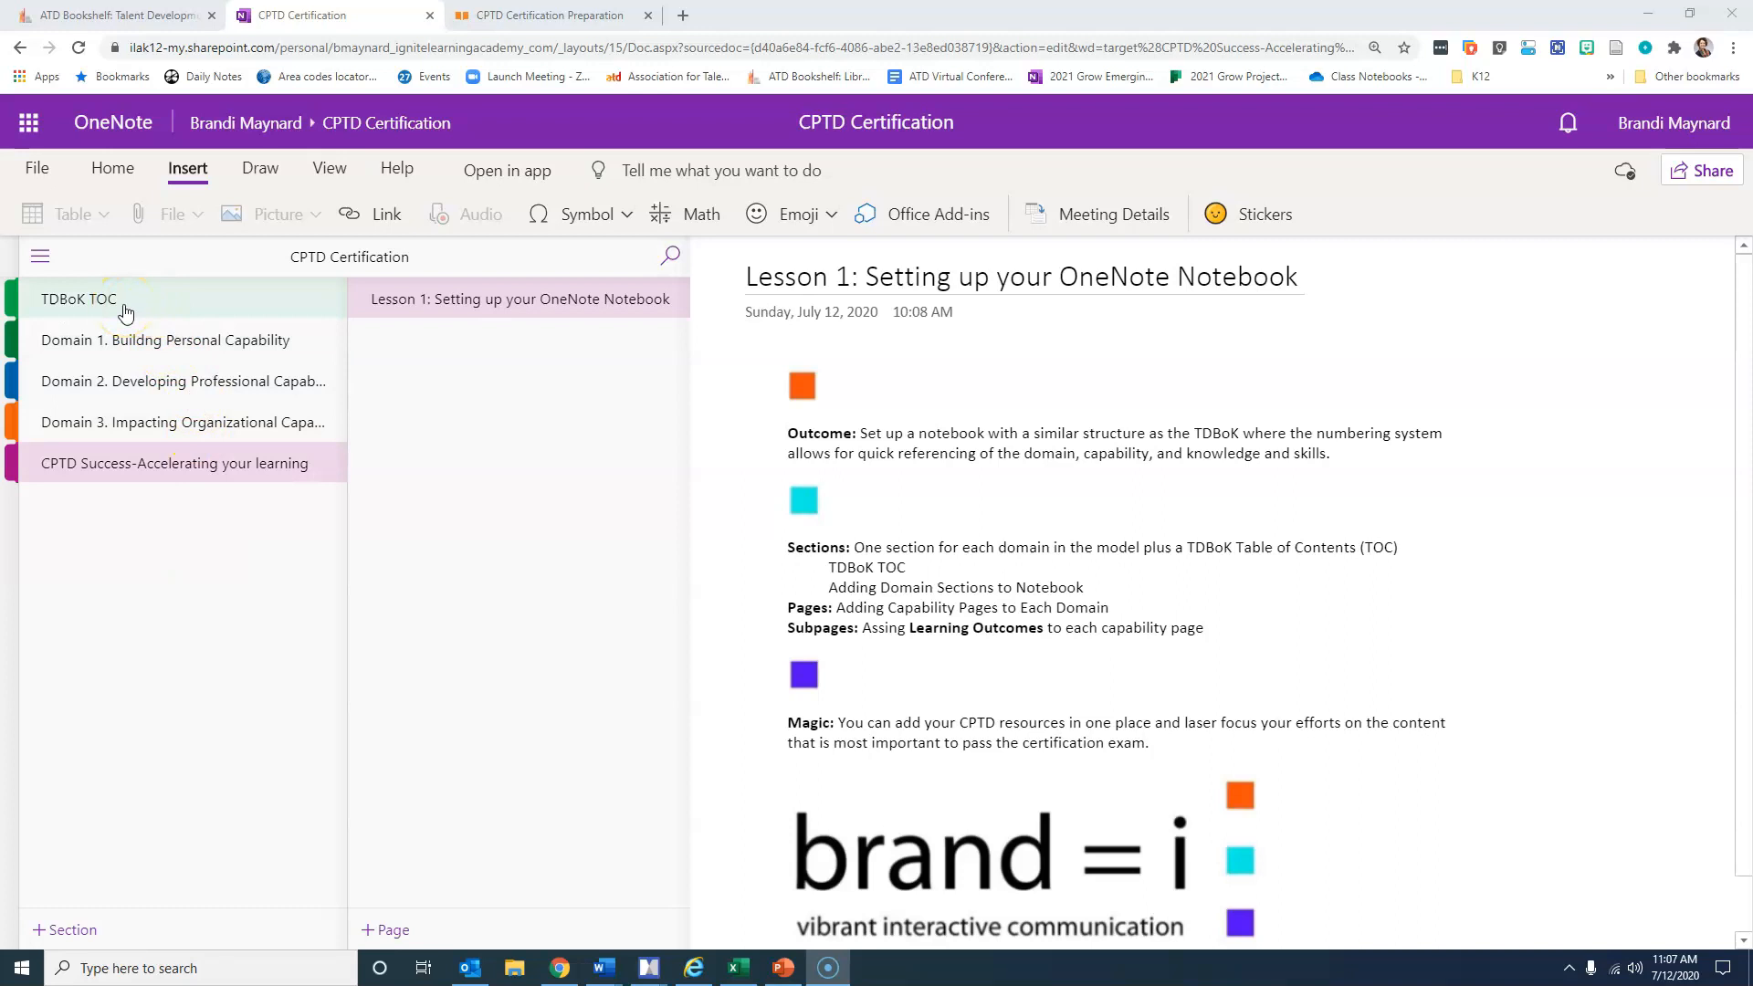
Step: Open the TDBoK TOC section and look through its outline of capabilities and skills
{"action": "left_click", "coordinate": [111, 350]}
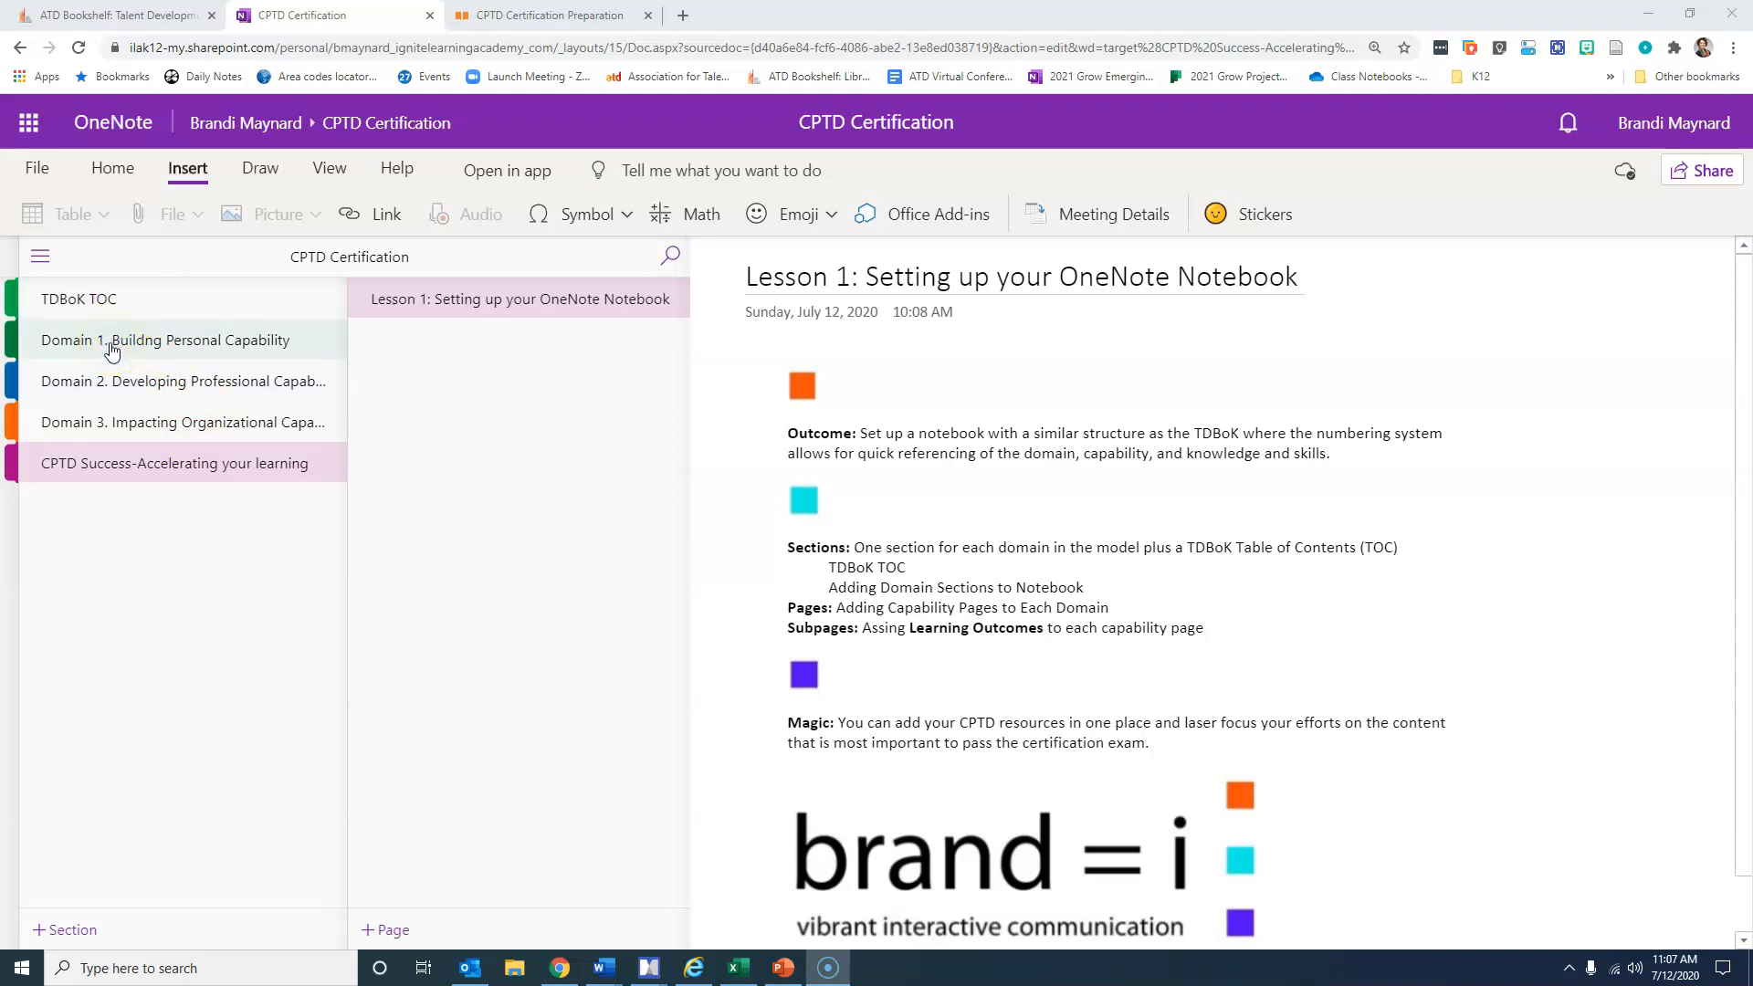
{"action": "left_click", "coordinate": [117, 397]}
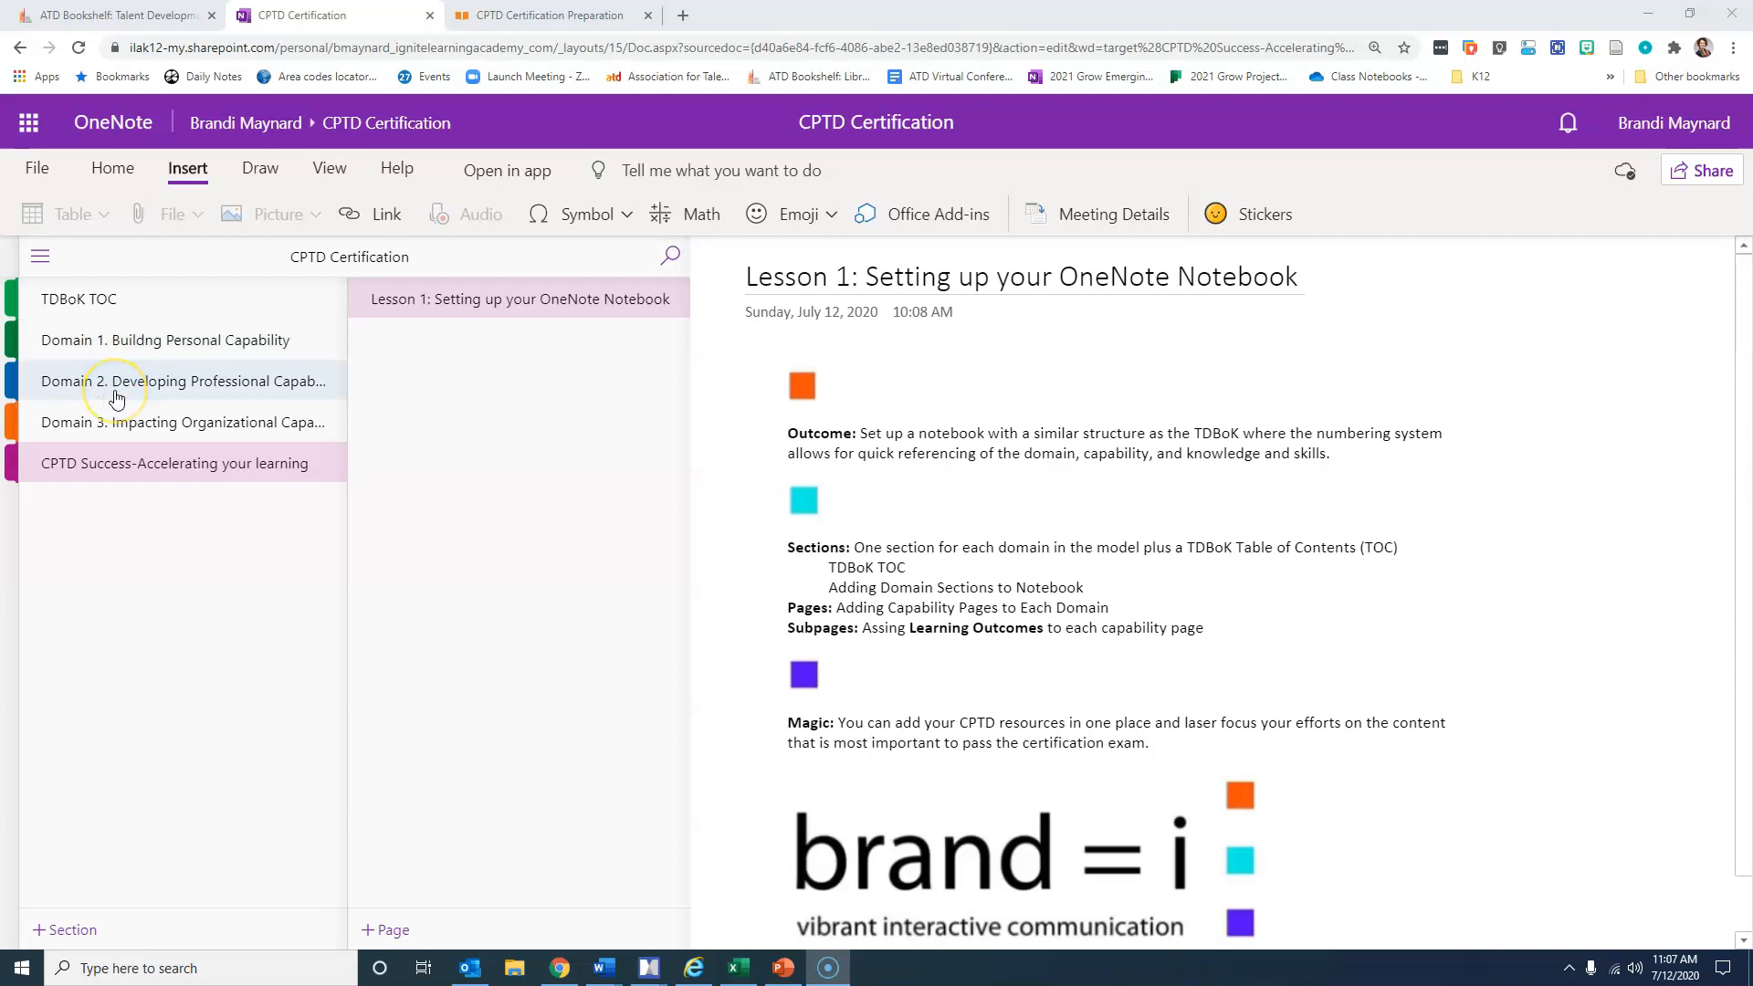
{"action": "left_click", "coordinate": [120, 425]}
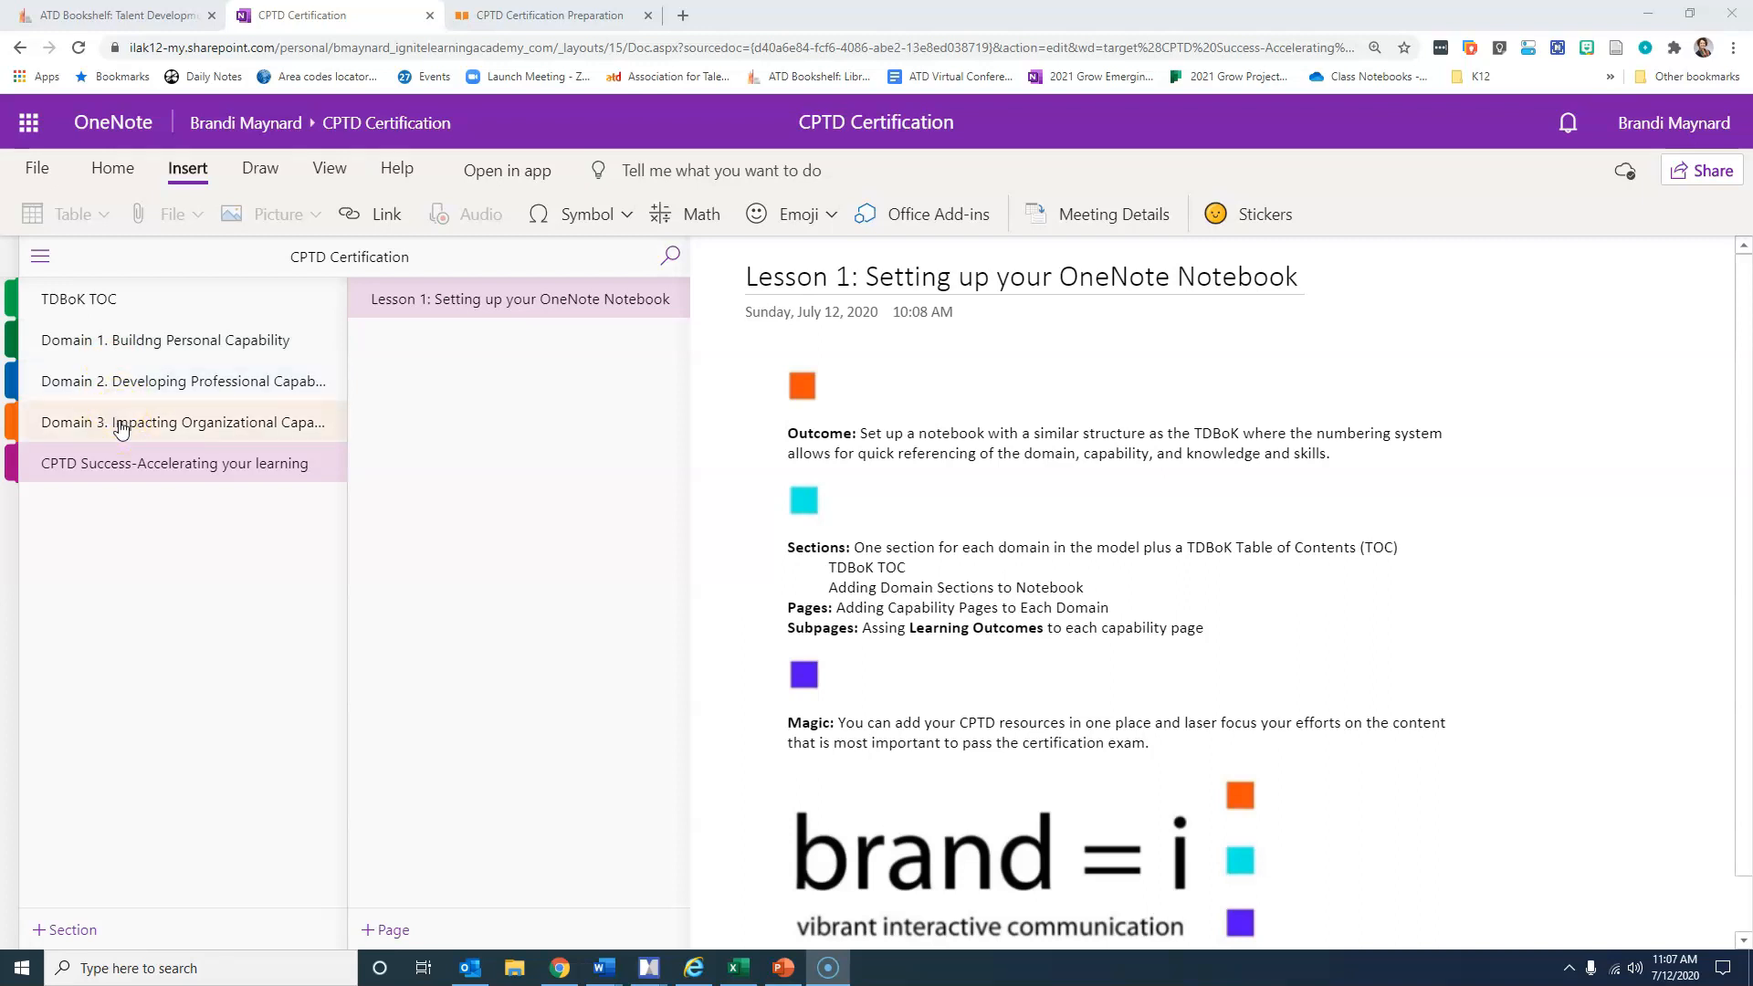
{"action": "left_click", "coordinate": [132, 350]}
{"action": "left_click", "coordinate": [49, 299]}
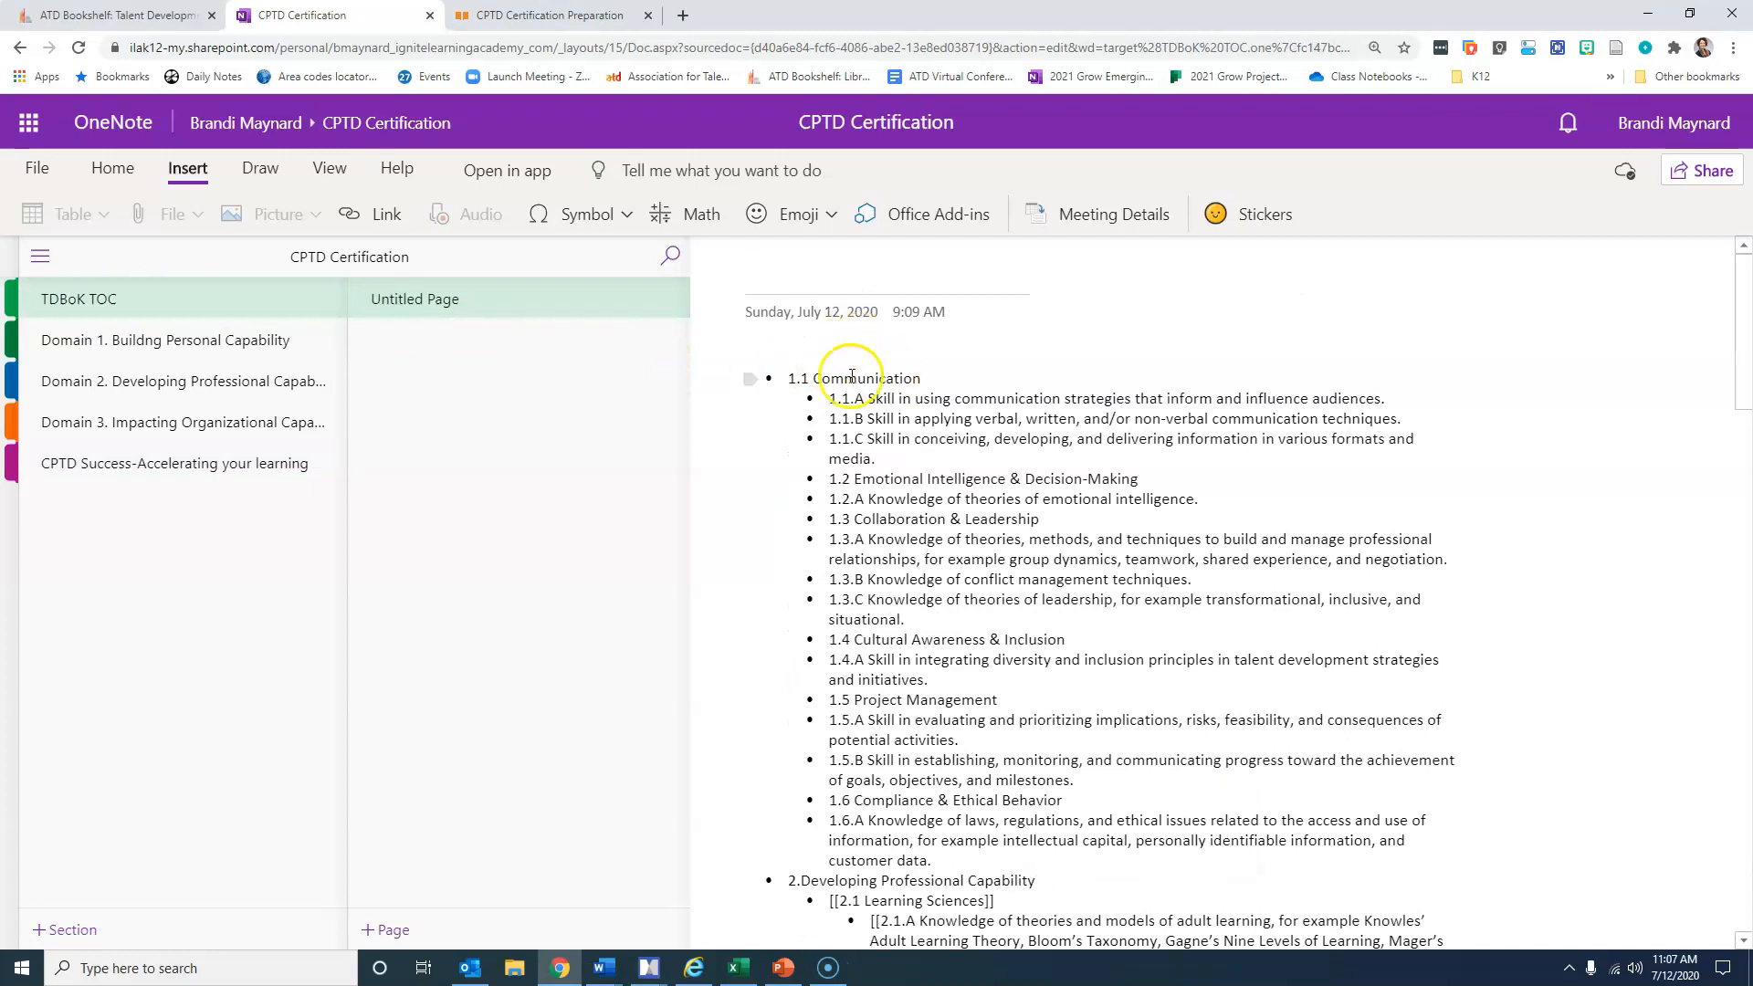
{"action": "scroll", "coordinate": [880, 457], "scroll_direction": "down", "scroll_amount": 5}
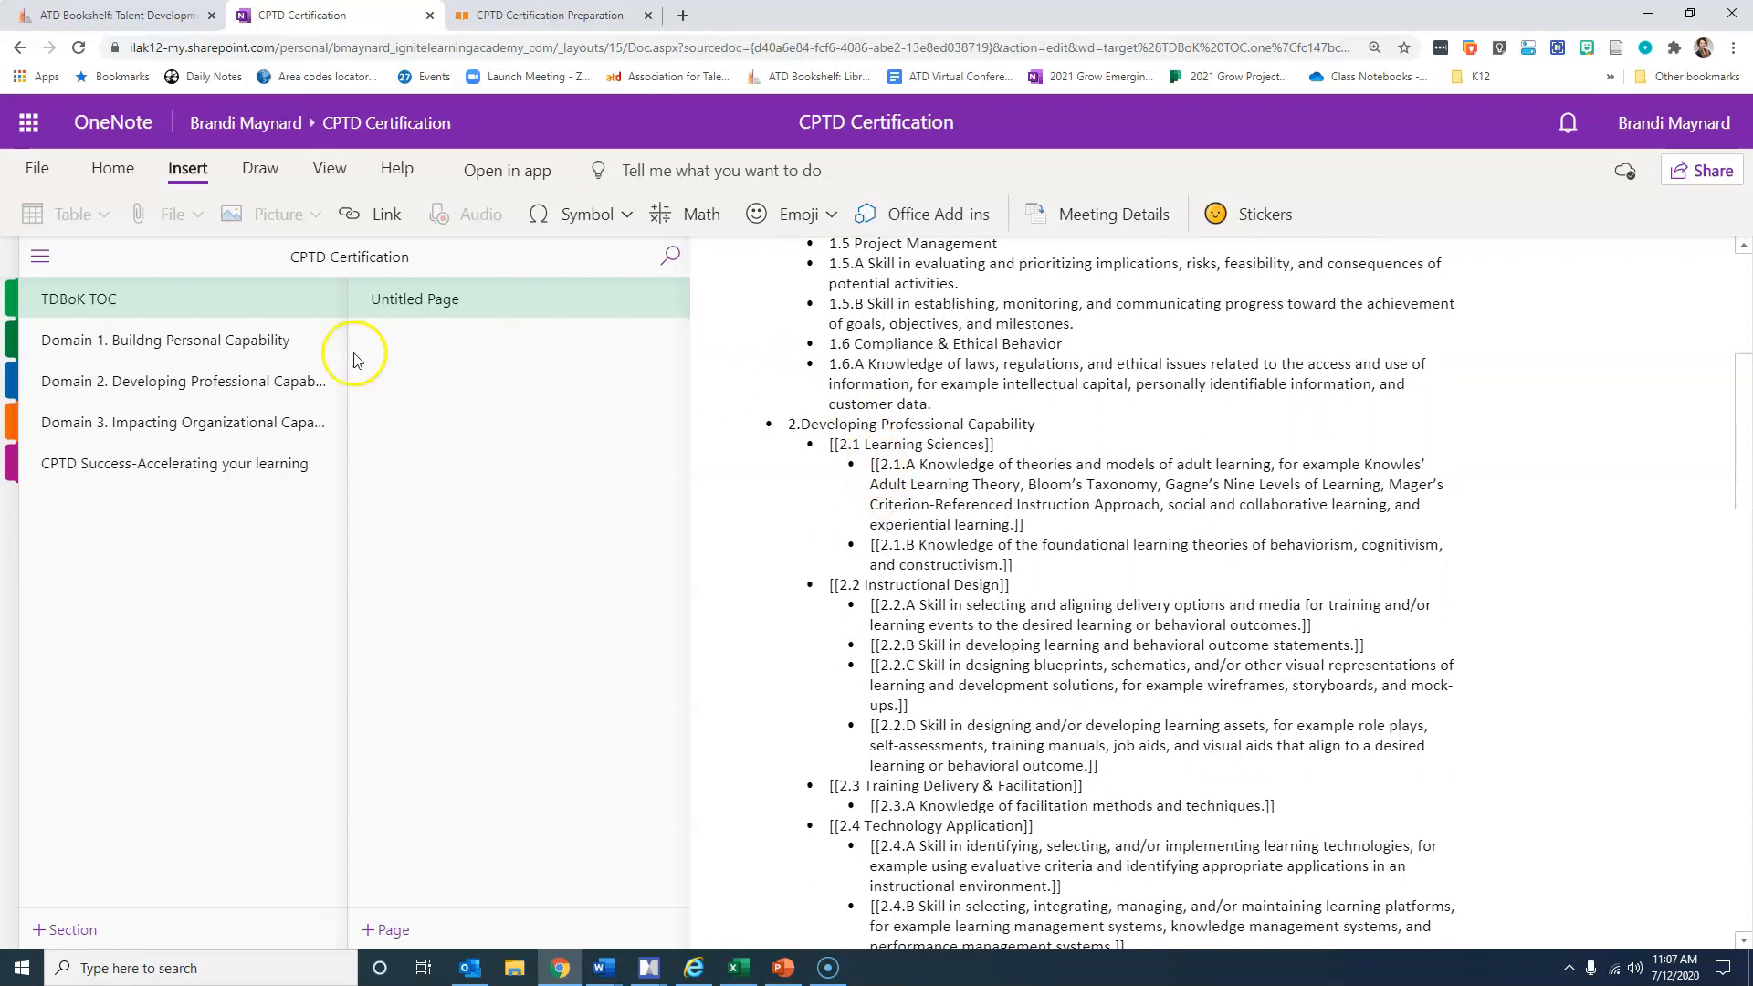
Step: Examine the Domain 3 section's 3.4 Talent Strategy & Management page and its Skills list around items 3.4 and 3.5
{"action": "left_click", "coordinate": [137, 421]}
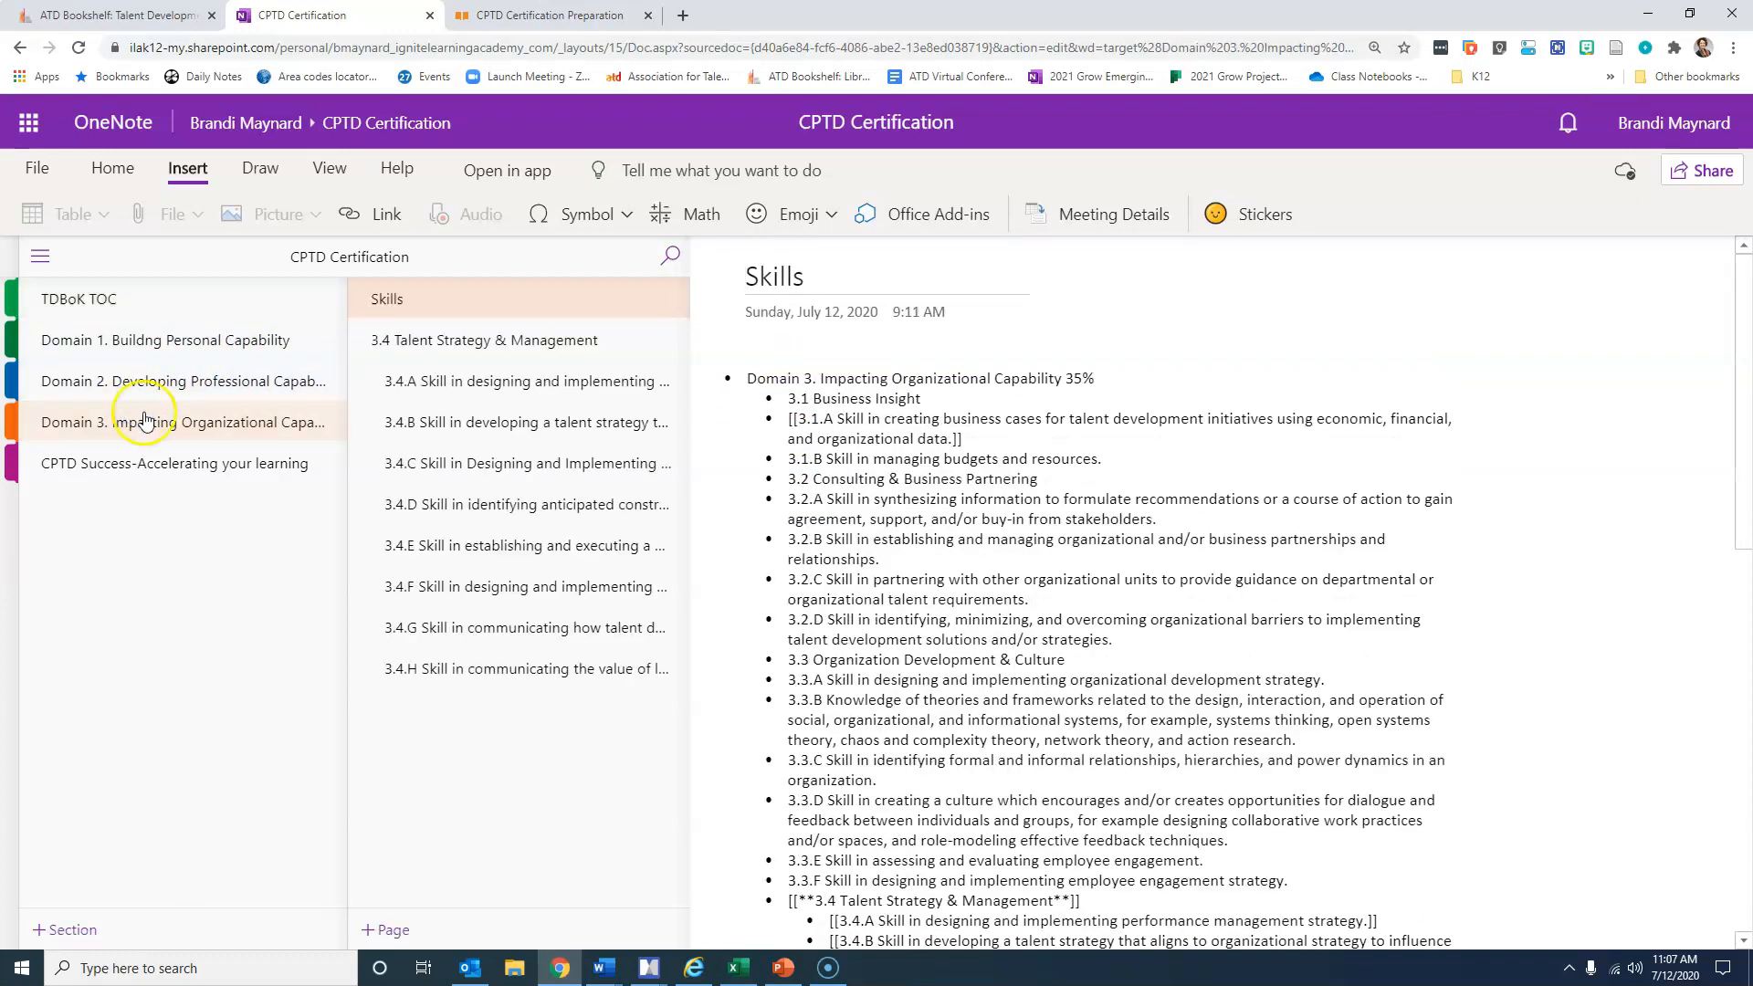
{"action": "left_click", "coordinate": [376, 314]}
{"action": "left_click", "coordinate": [390, 345]}
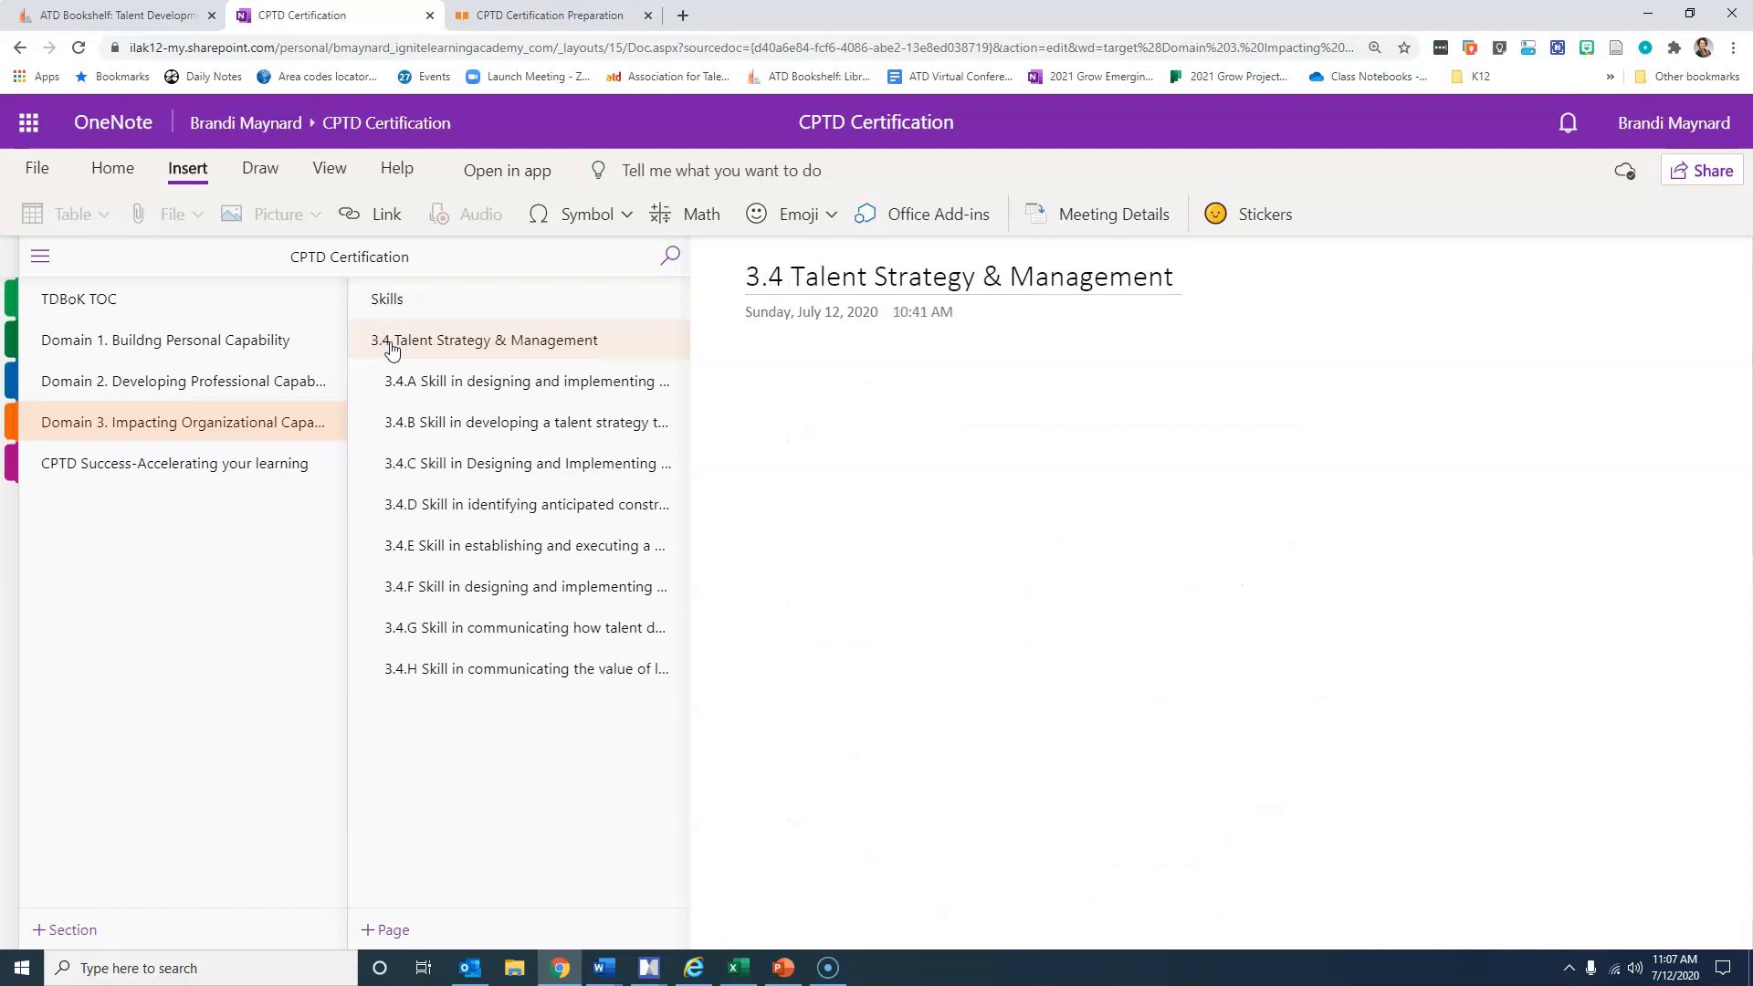
{"action": "left_click", "coordinate": [421, 388]}
{"action": "left_click", "coordinate": [427, 427]}
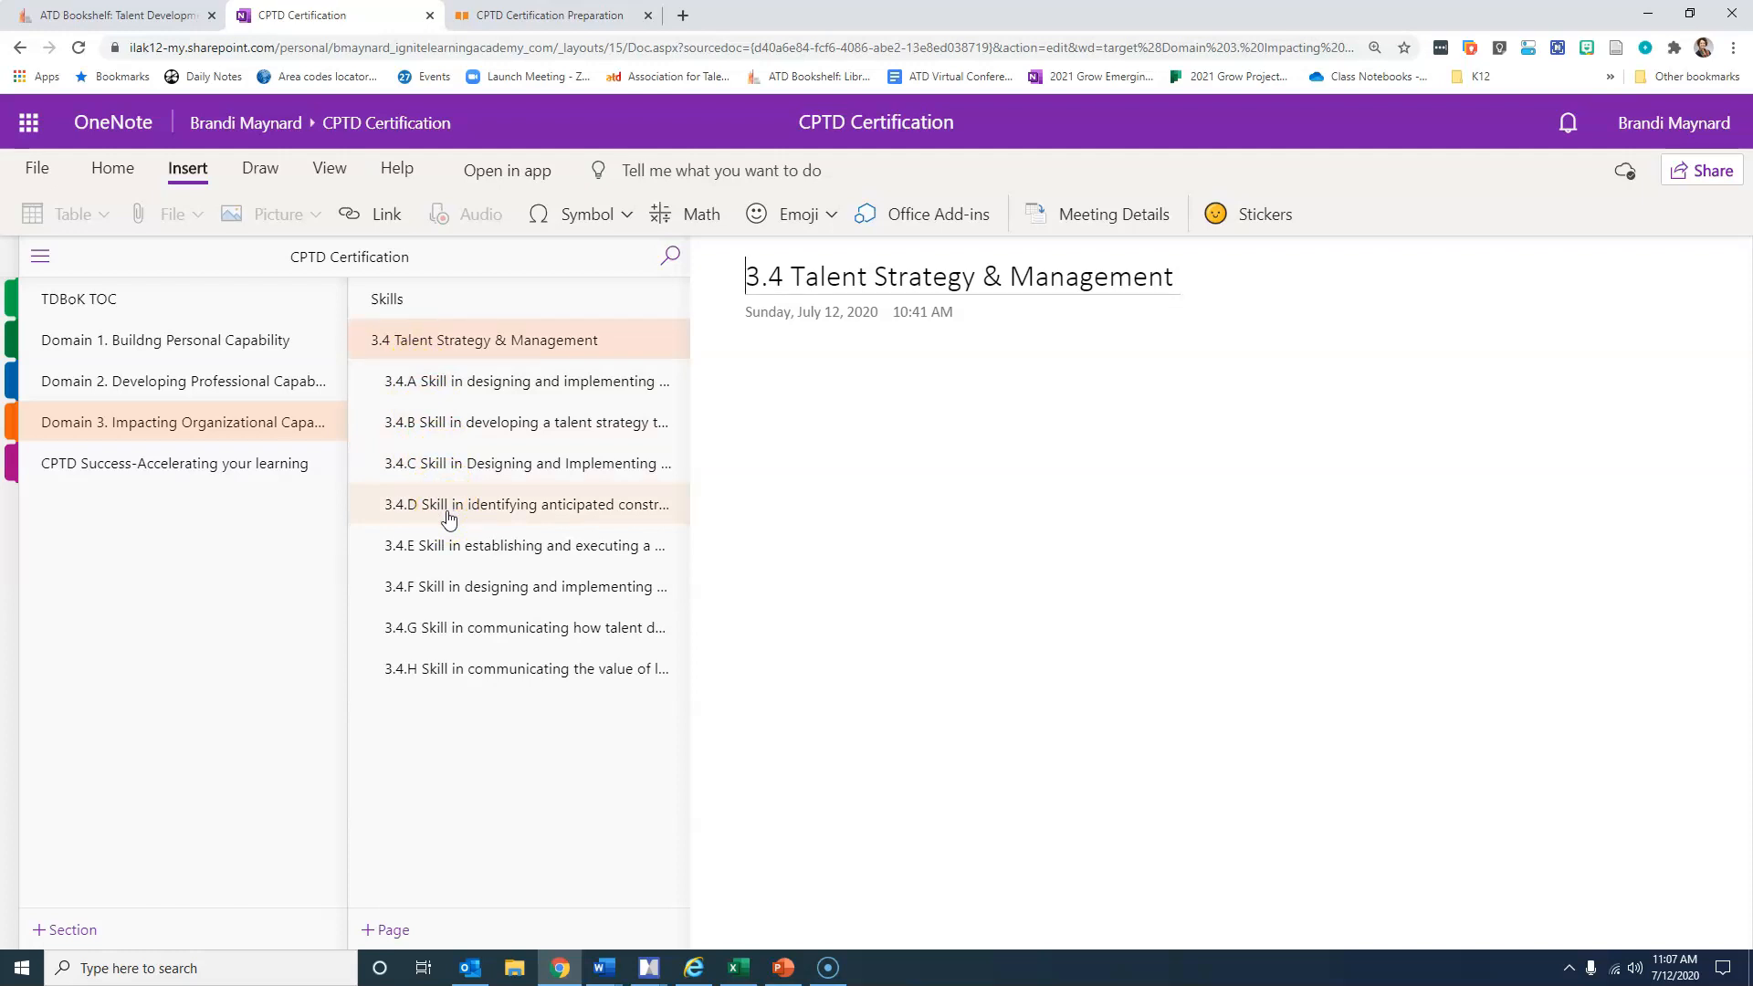
{"action": "left_click", "coordinate": [408, 305]}
{"action": "scroll", "coordinate": [795, 431], "scroll_direction": "down", "scroll_amount": 10}
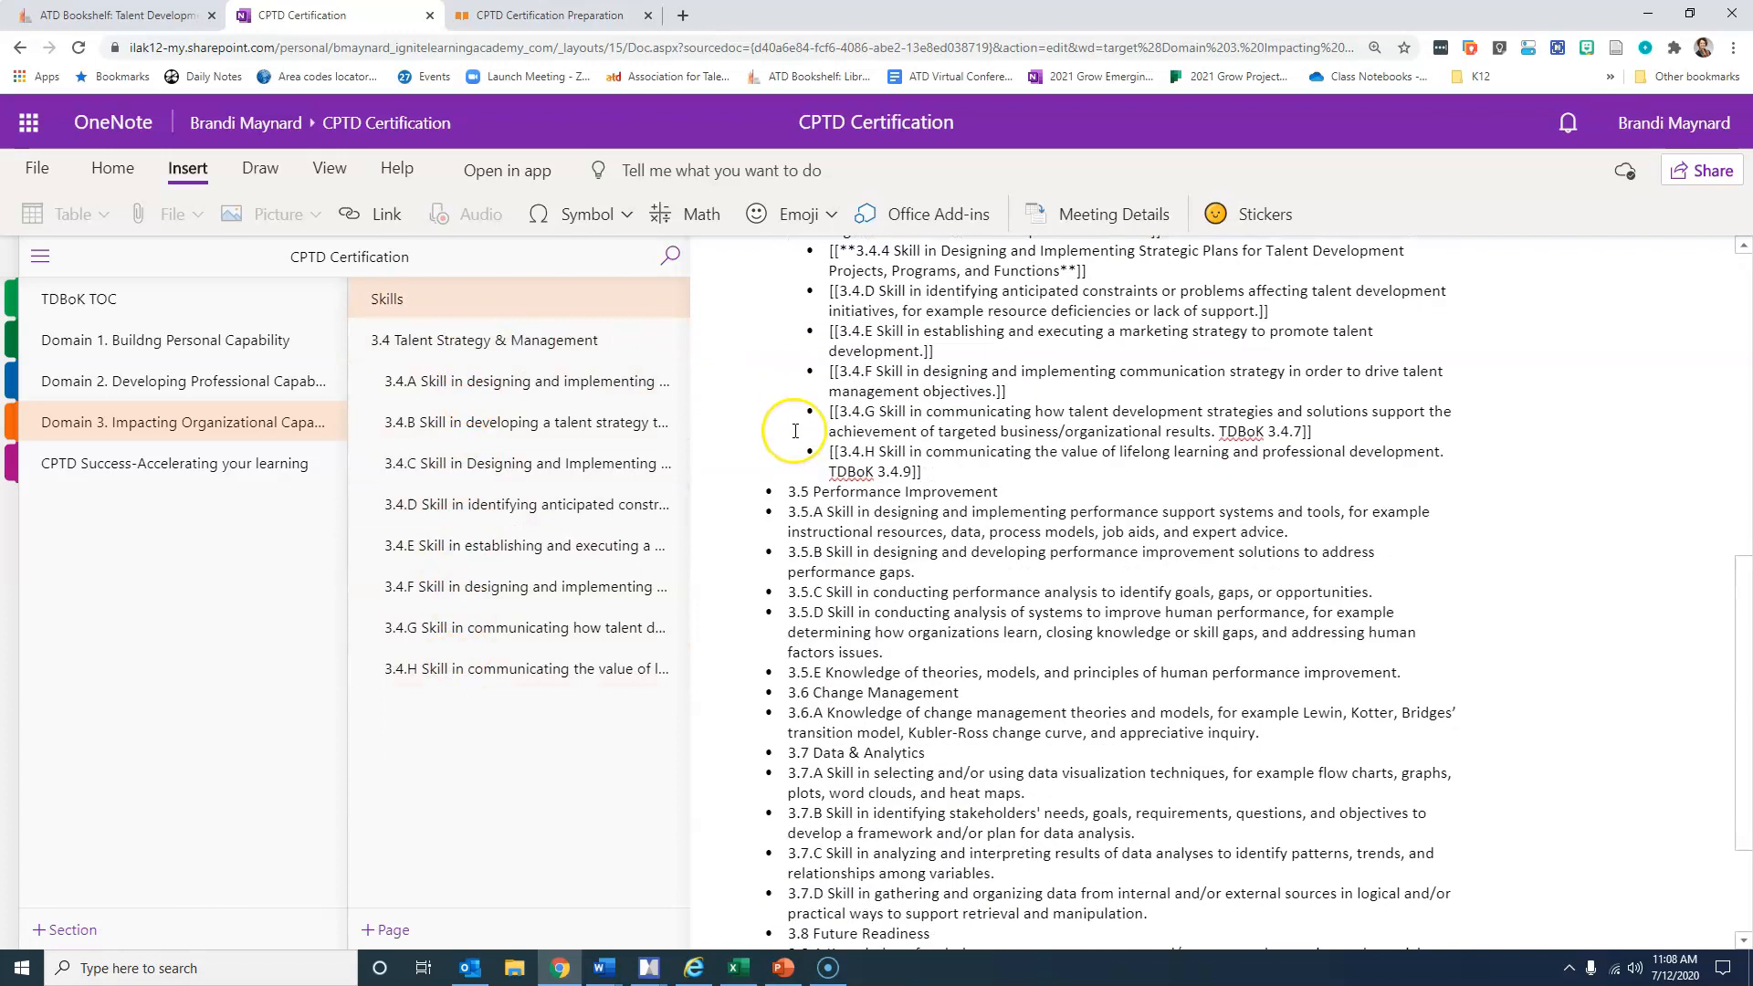
{"action": "scroll", "coordinate": [795, 431], "scroll_direction": "down", "scroll_amount": 1}
{"action": "scroll", "coordinate": [798, 402], "scroll_direction": "up", "scroll_amount": 3}
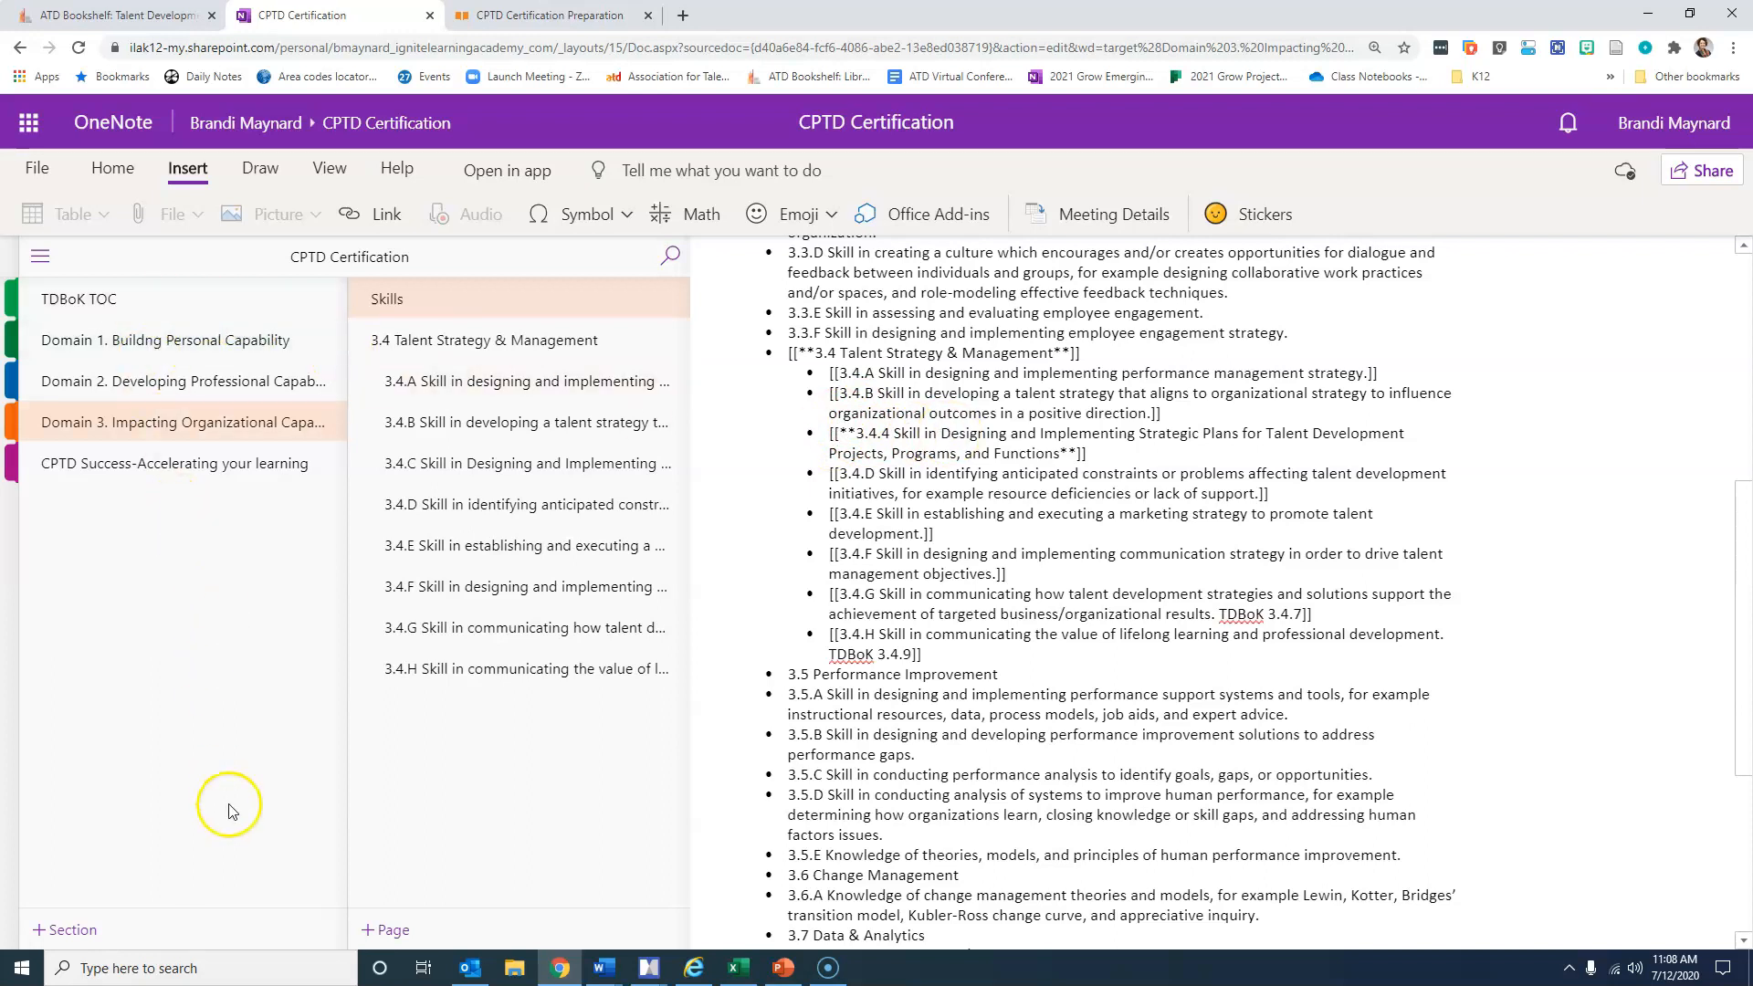
Step: Add a new section named test to the CPTD Certification notebook
{"action": "left_click", "coordinate": [82, 938]}
{"action": "left_click", "coordinate": [733, 529]}
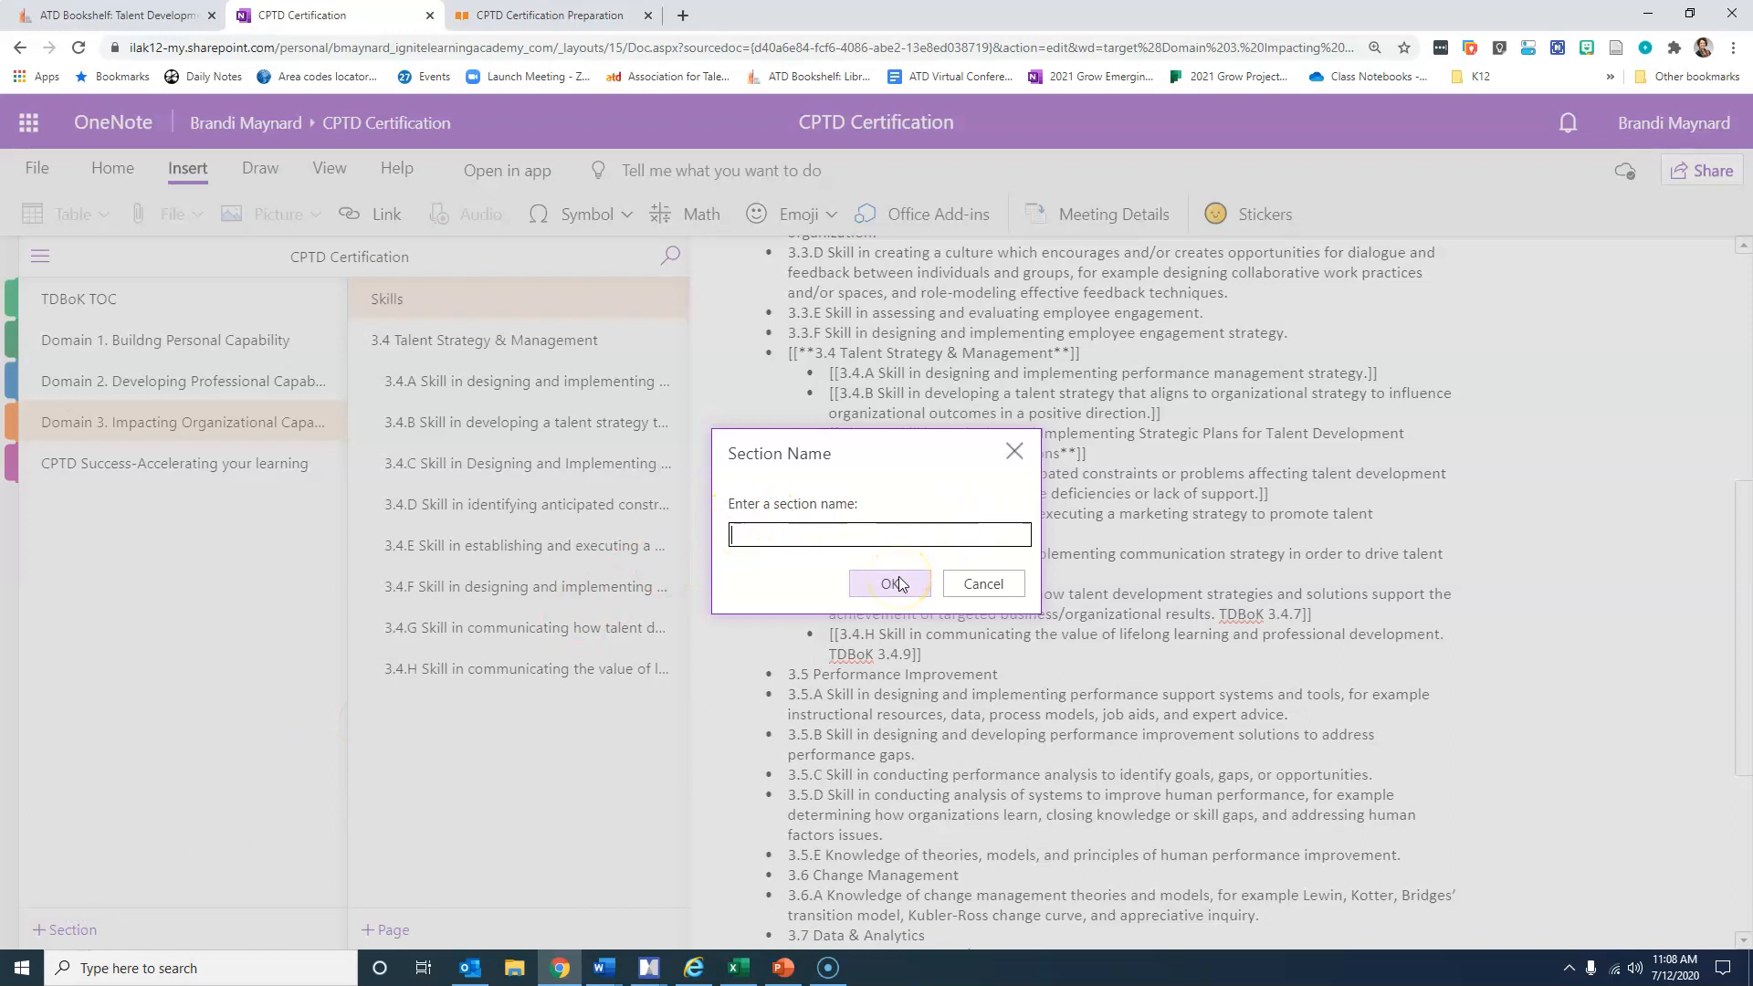
{"action": "type", "text": "test"}
{"action": "left_click", "coordinate": [898, 583]}
{"action": "left_click", "coordinate": [742, 442]}
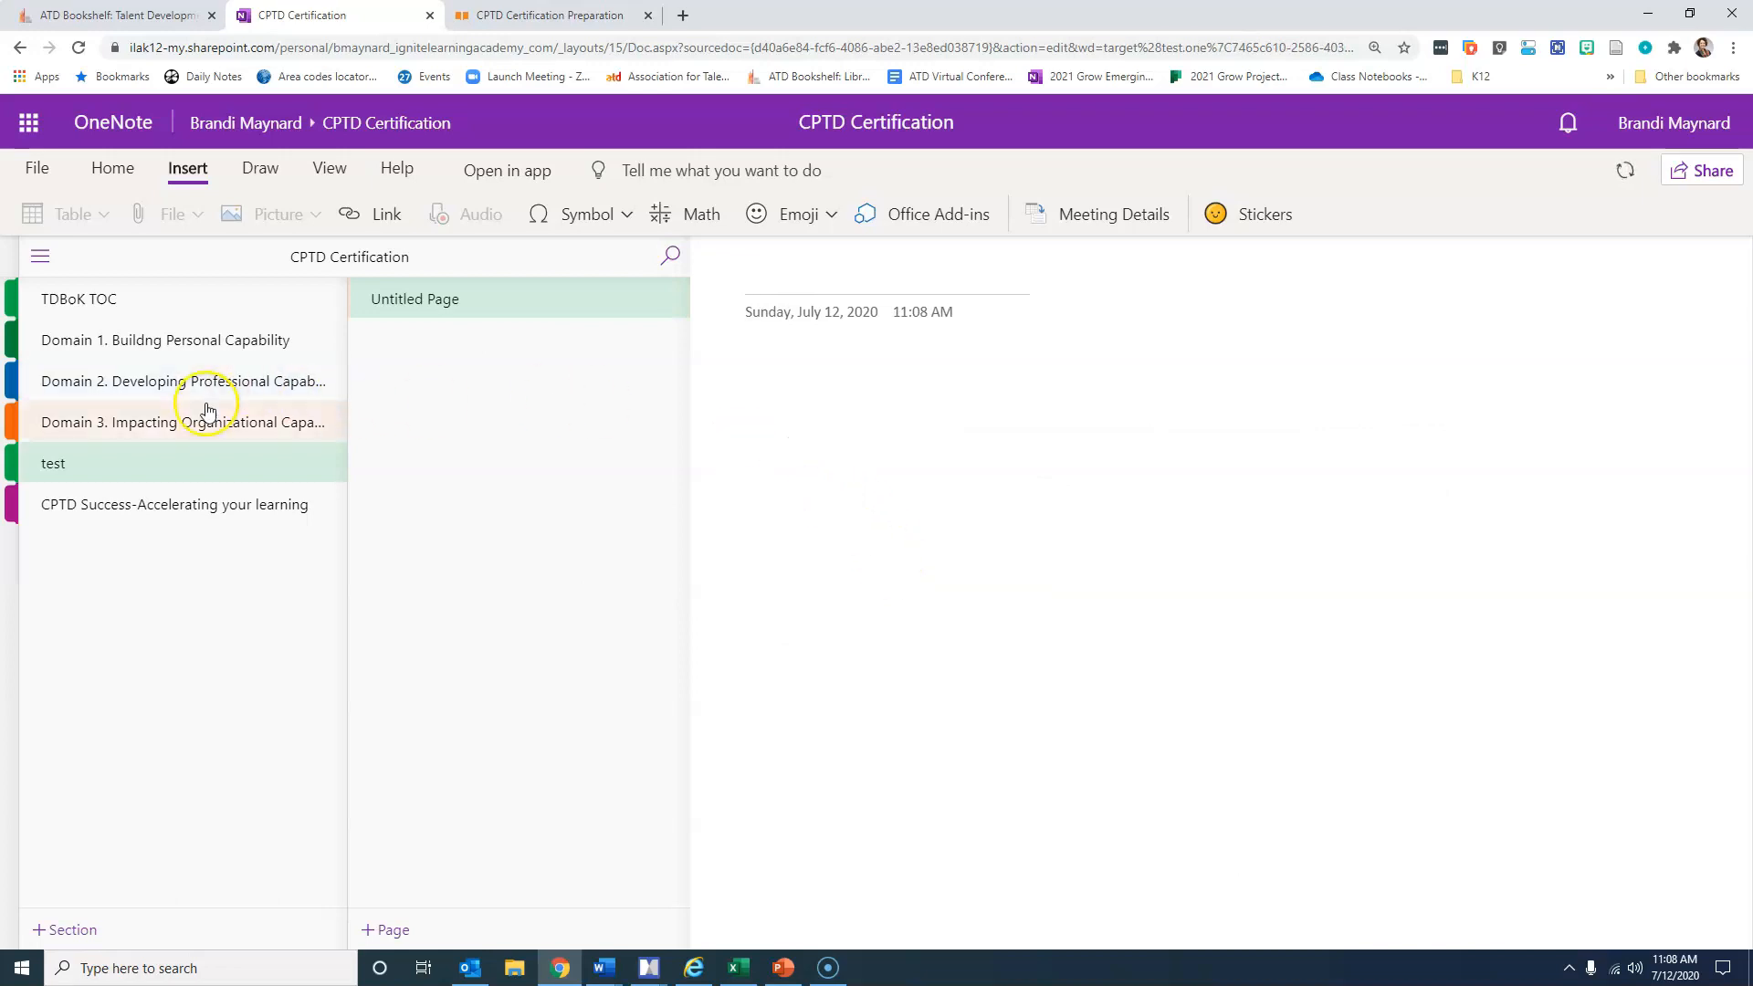
Step: Change the test section's color to Magenta
{"action": "right_click", "coordinate": [112, 469]}
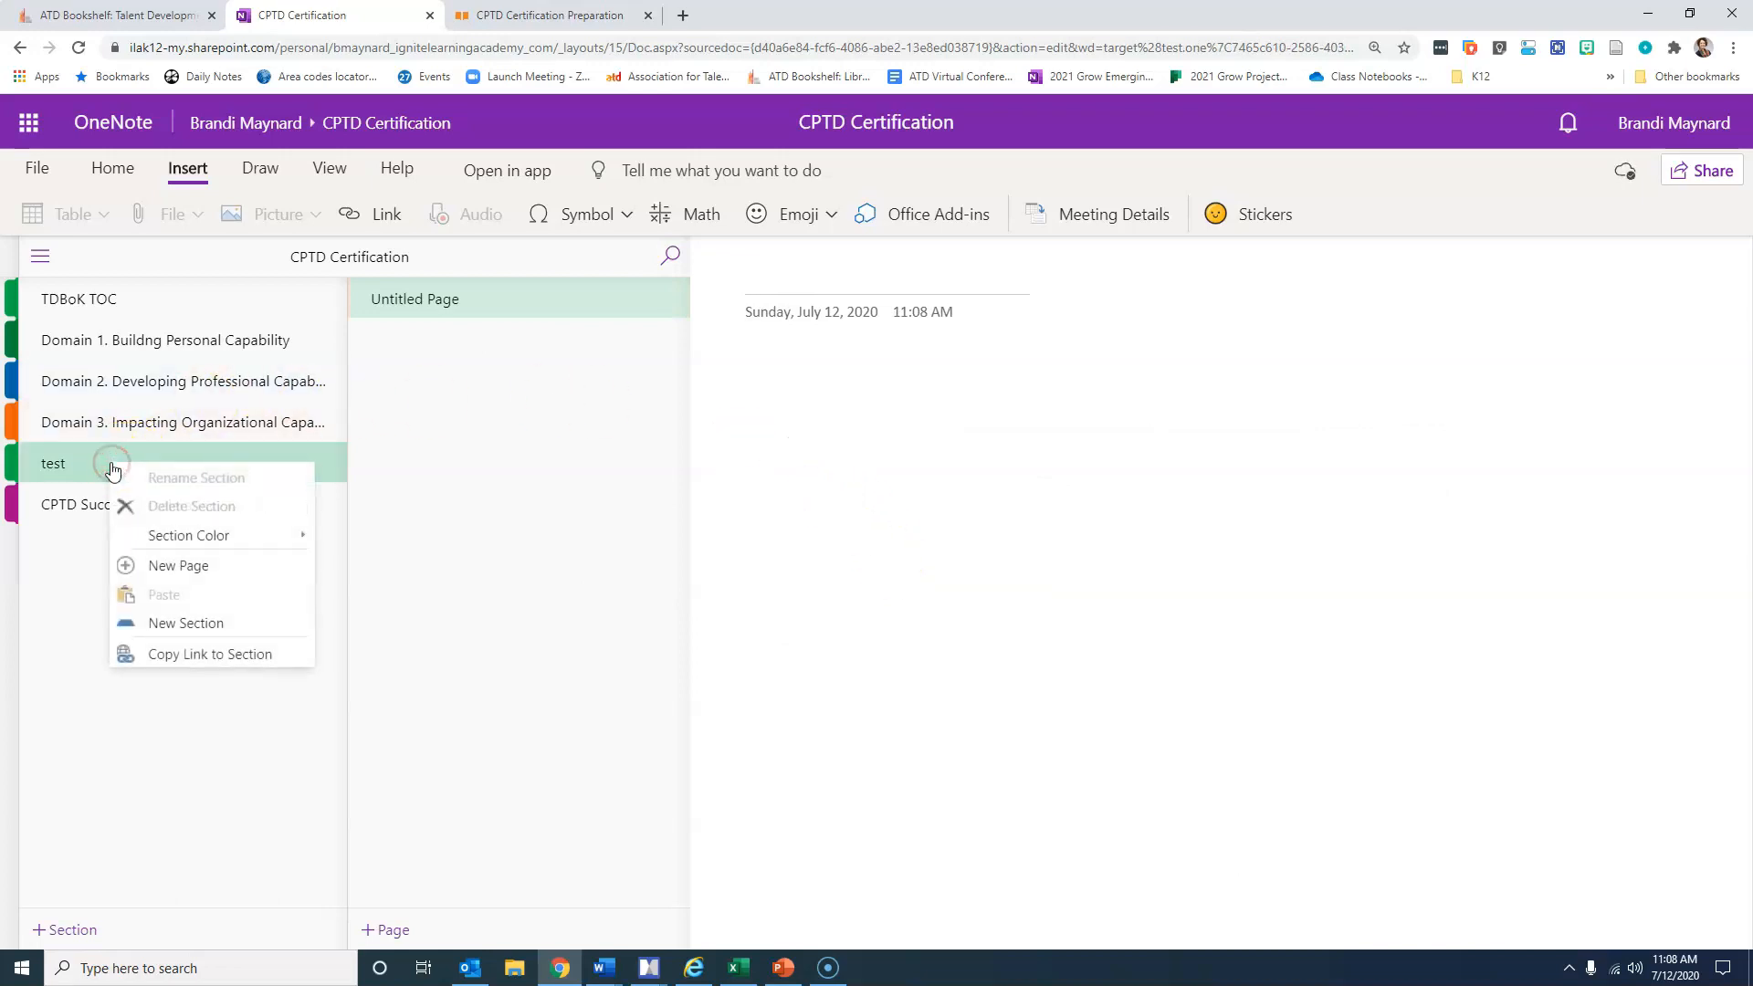
{"action": "mouse_move", "coordinate": [215, 550]}
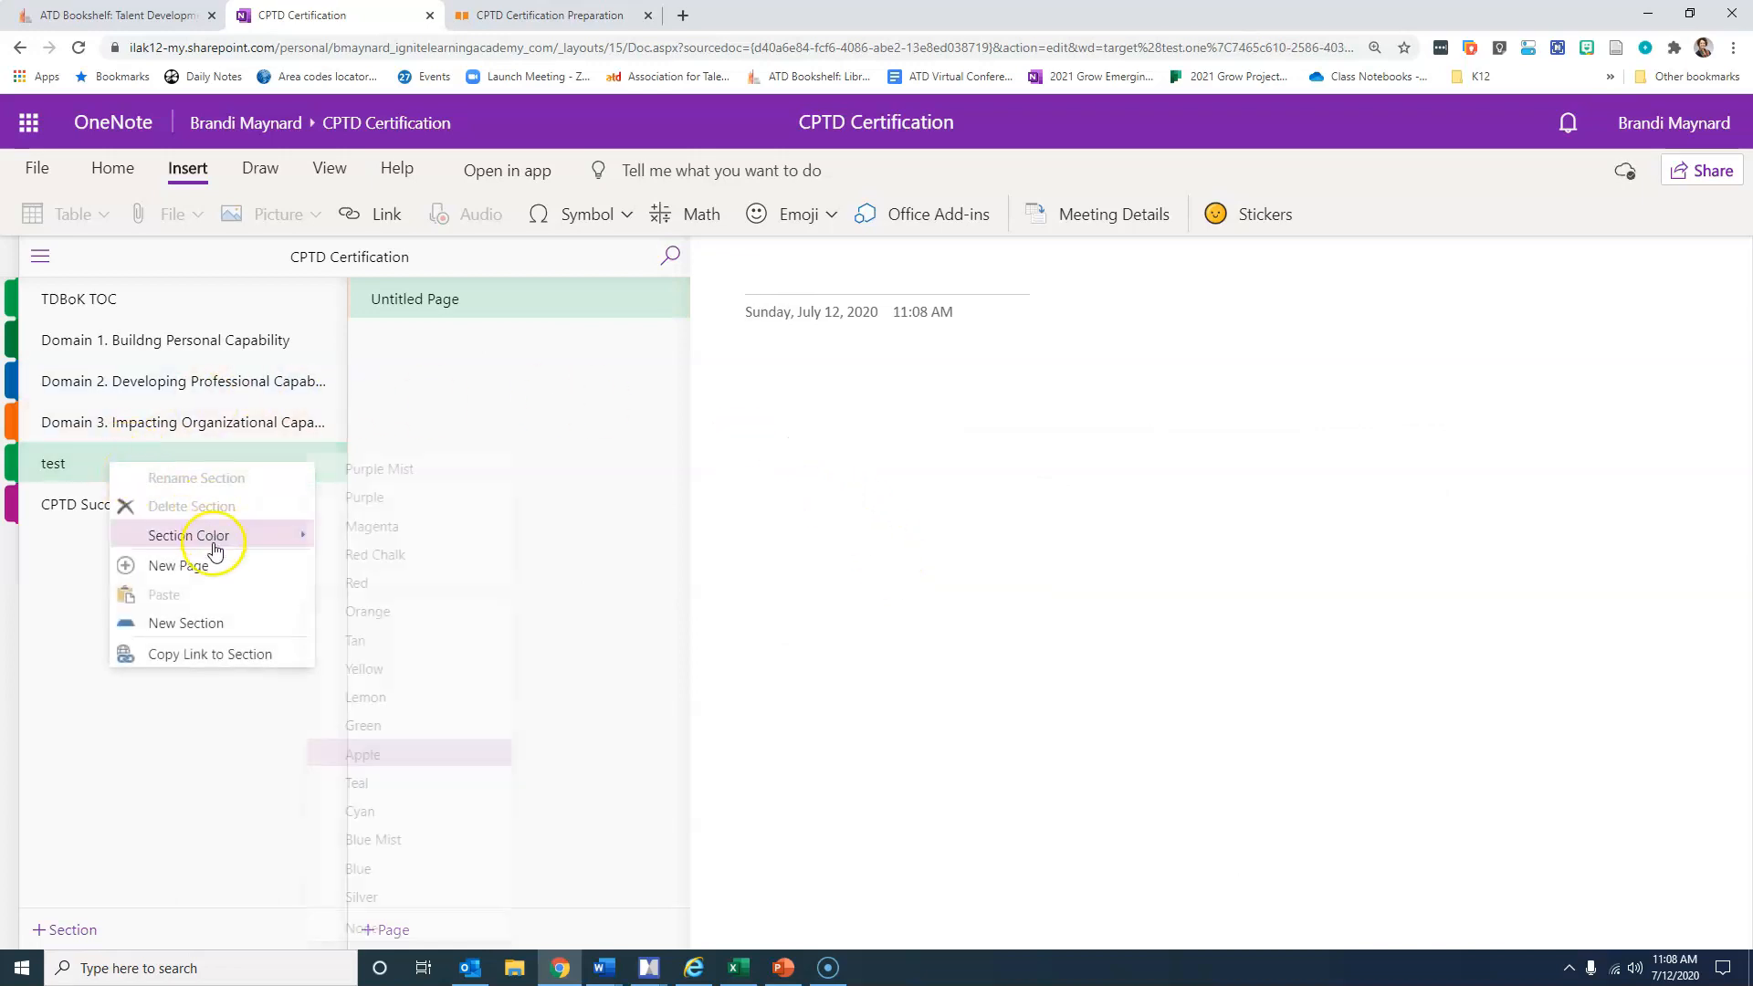
{"action": "left_click", "coordinate": [393, 531]}
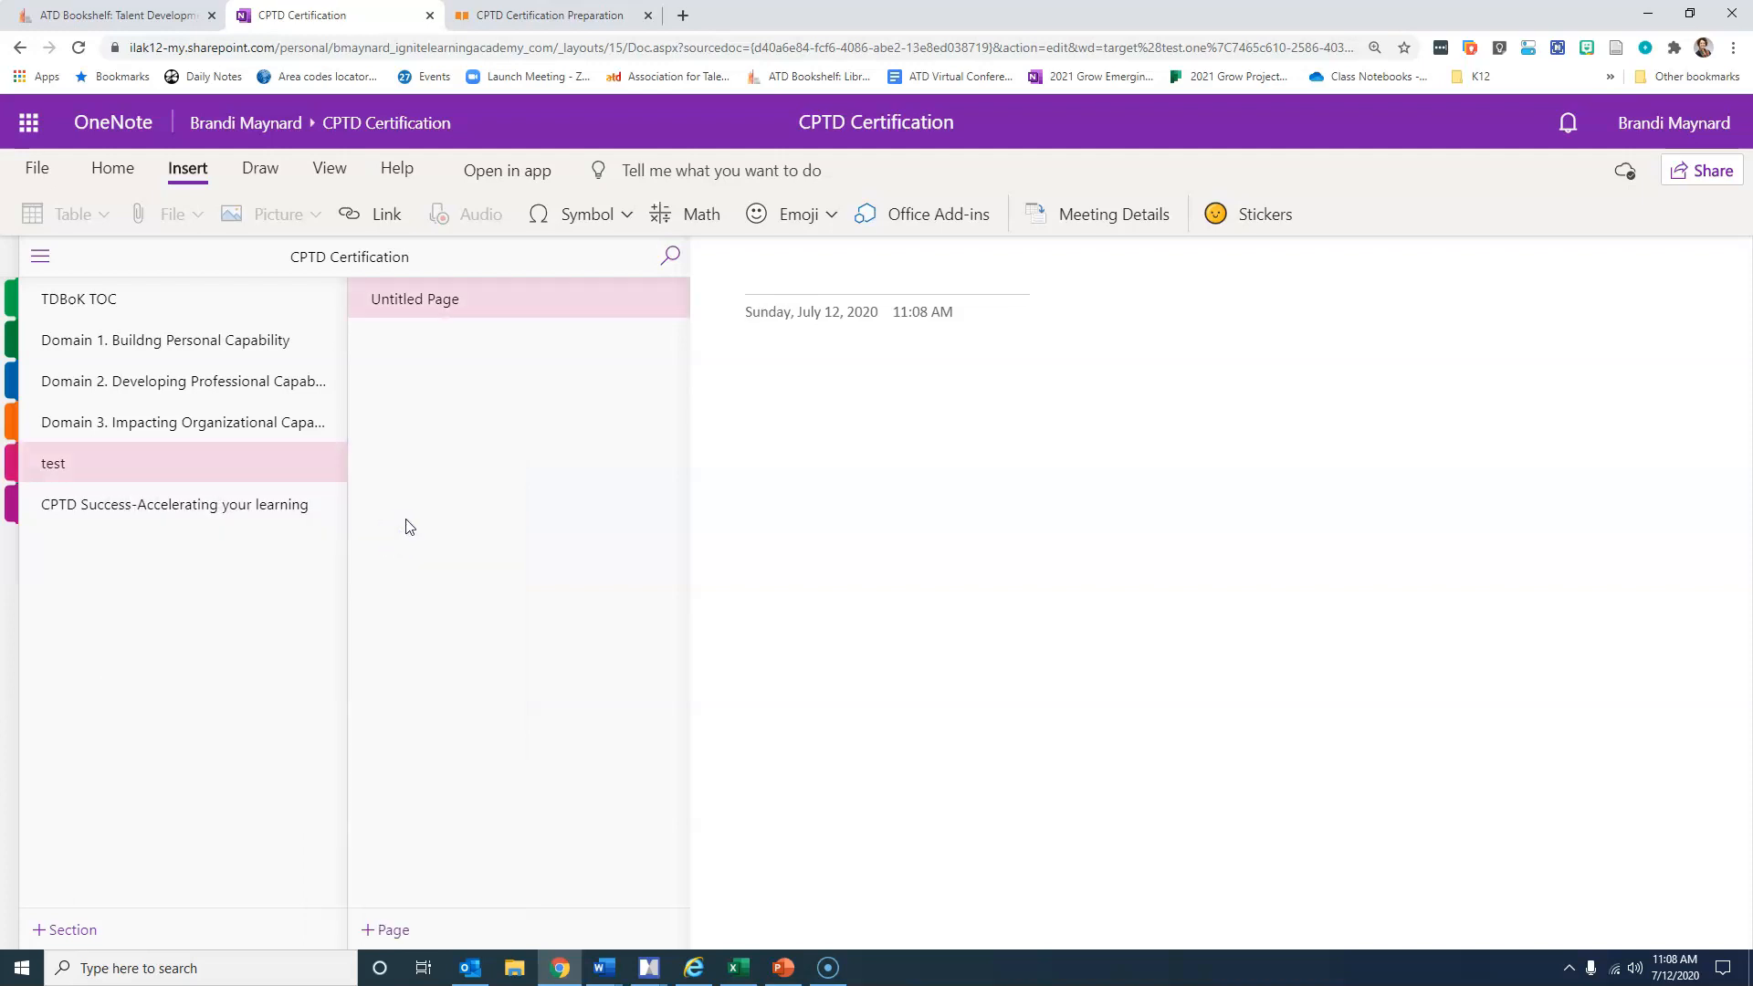
Step: Permanently delete the test section
{"action": "right_click", "coordinate": [206, 473]}
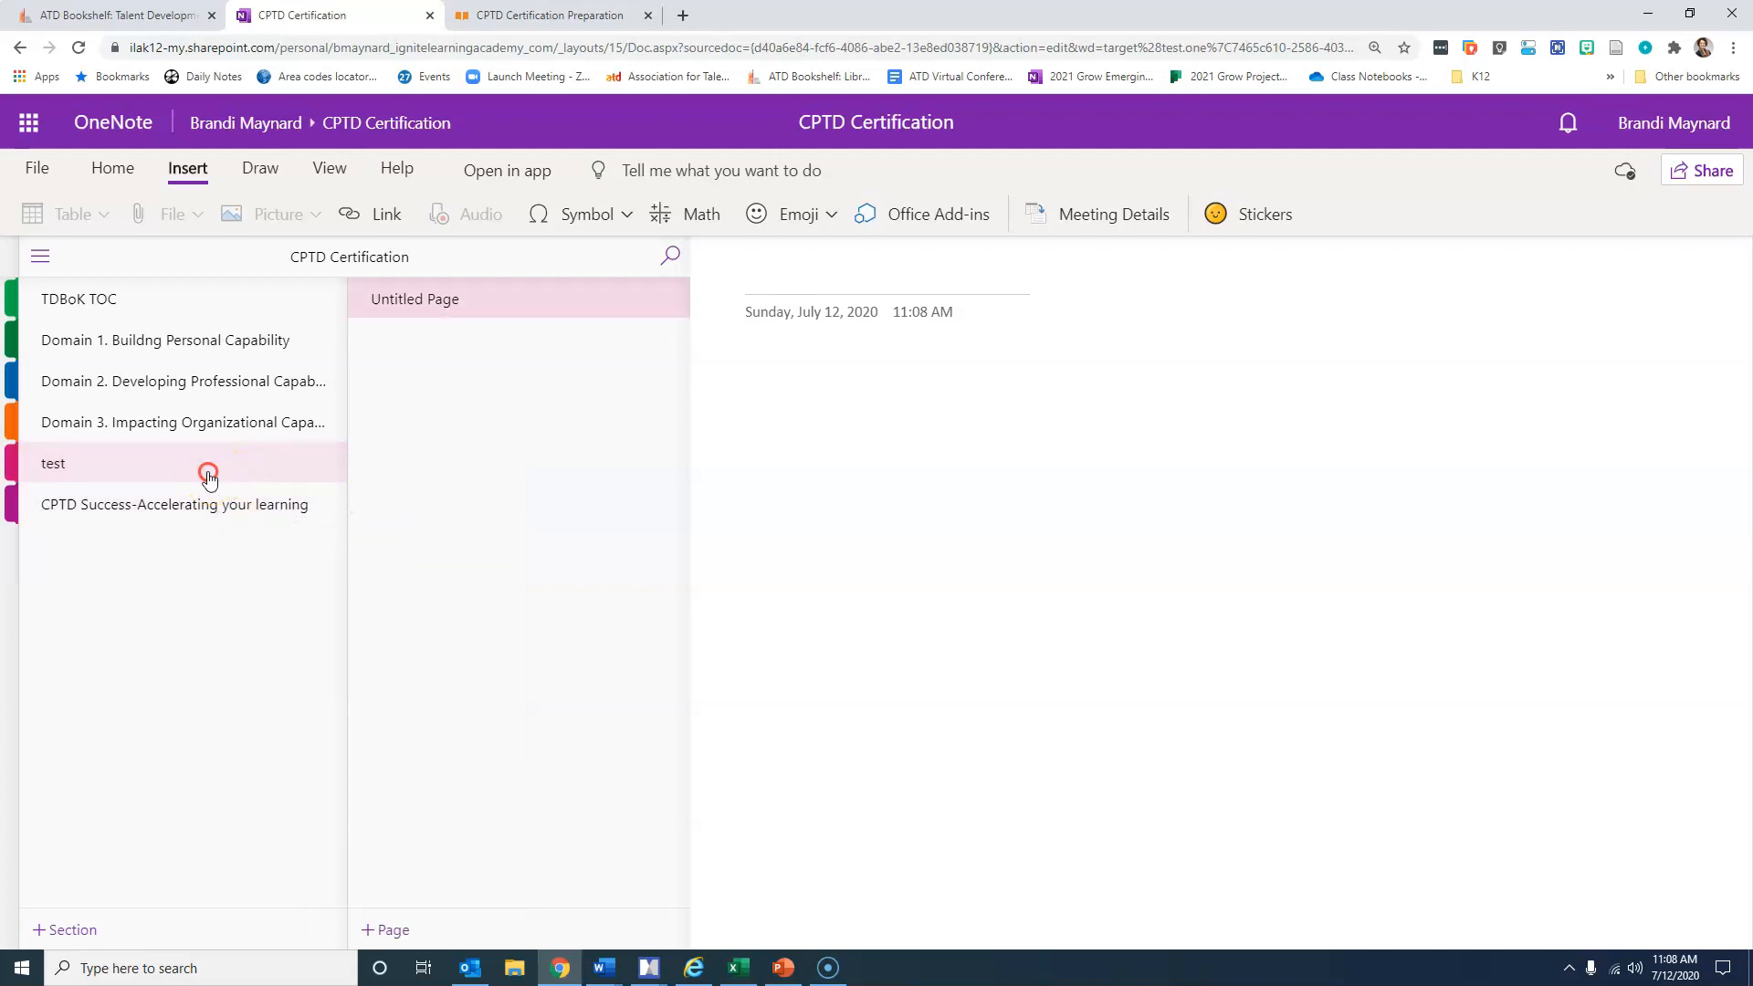
{"action": "left_click", "coordinate": [285, 513]}
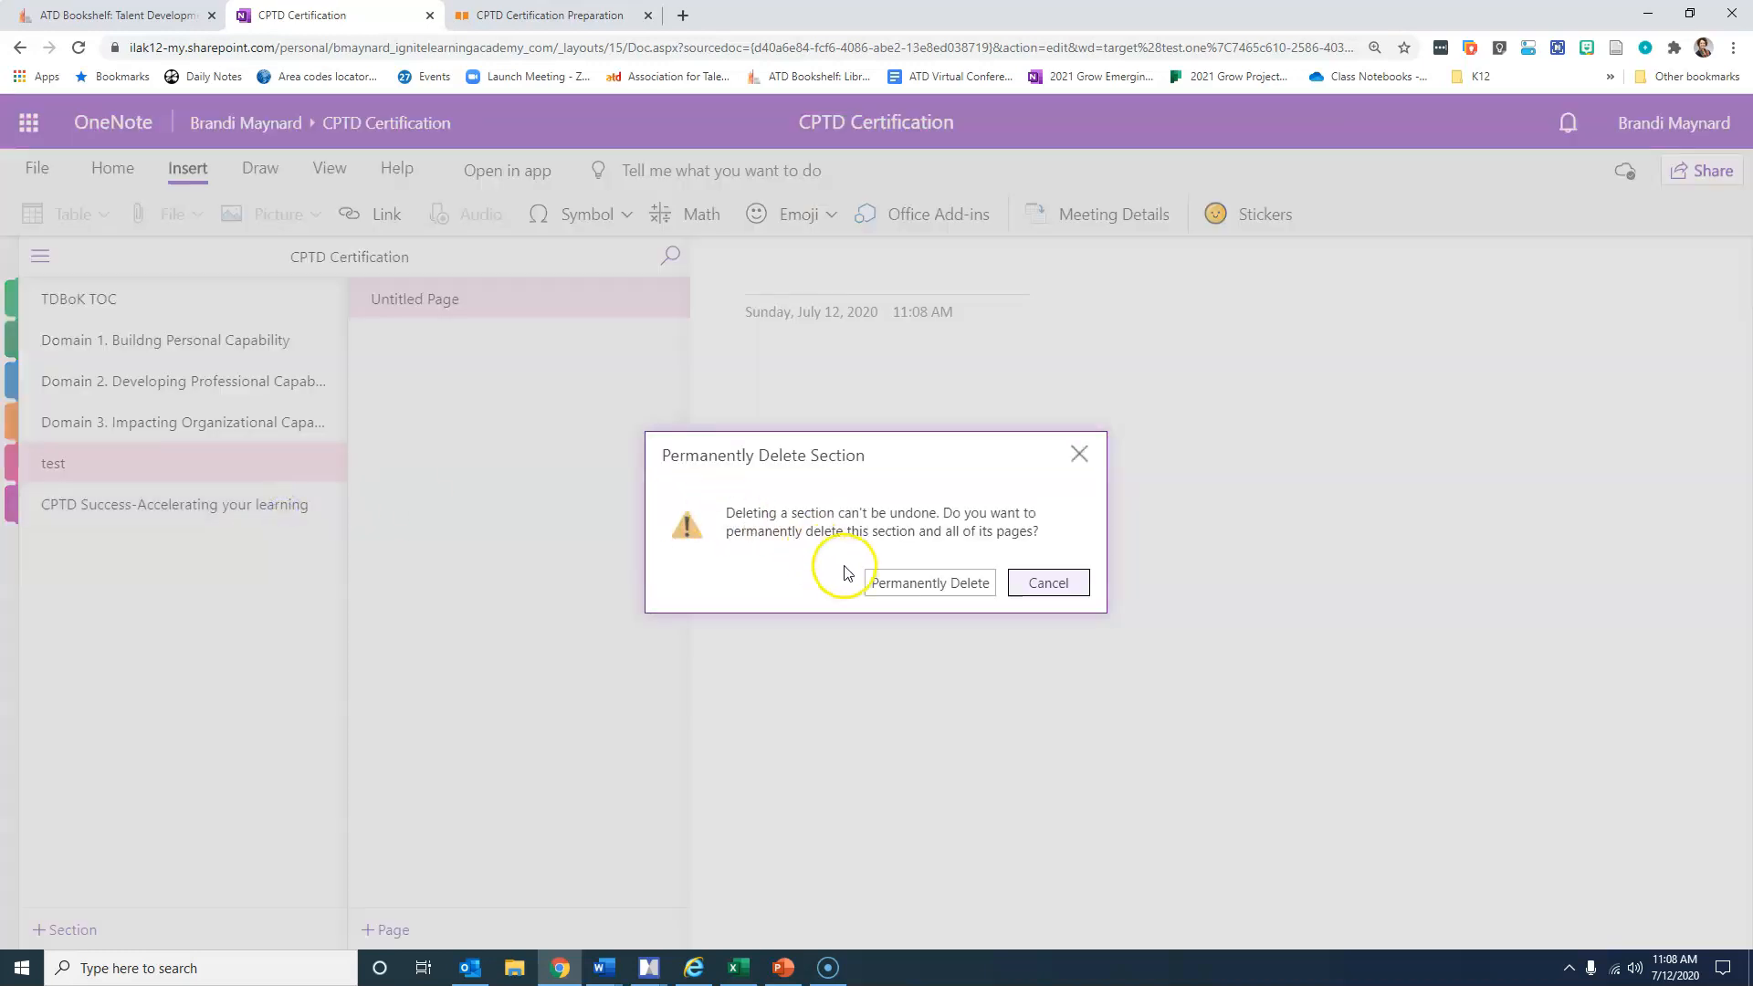
{"action": "left_click", "coordinate": [902, 580]}
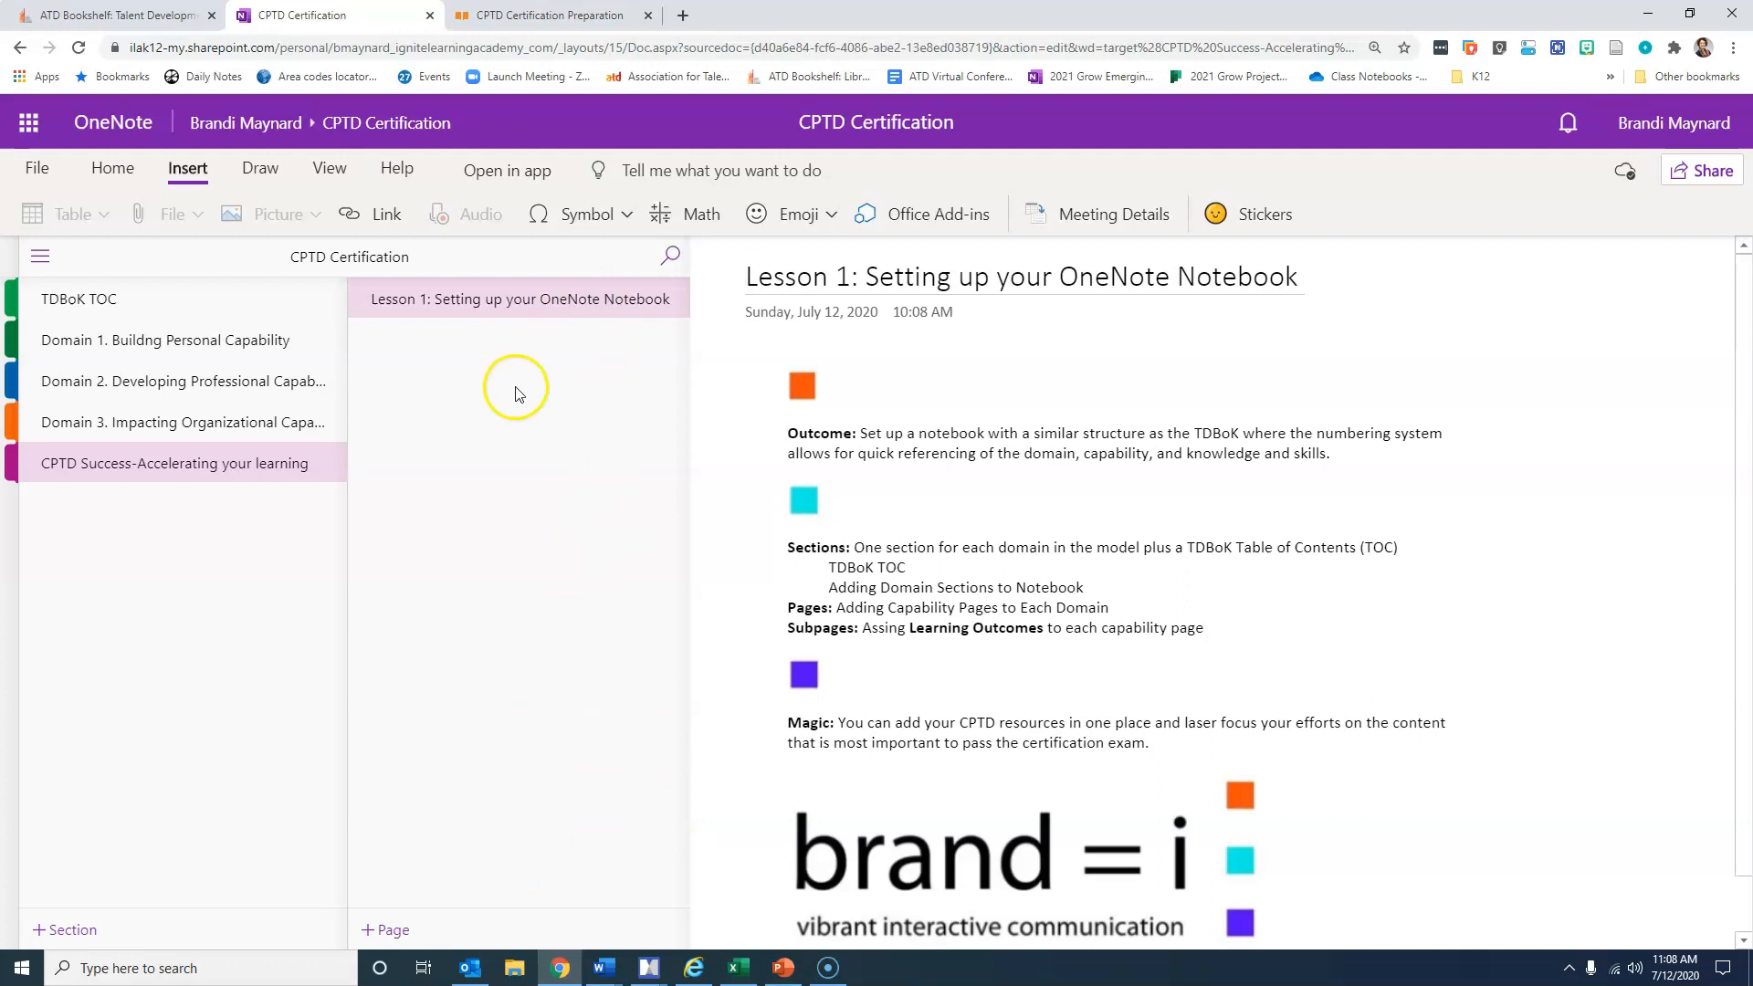
Step: Add a page titled test to the CPTD Success-Accelerating your learning section and delete it again
{"action": "left_click", "coordinate": [388, 931]}
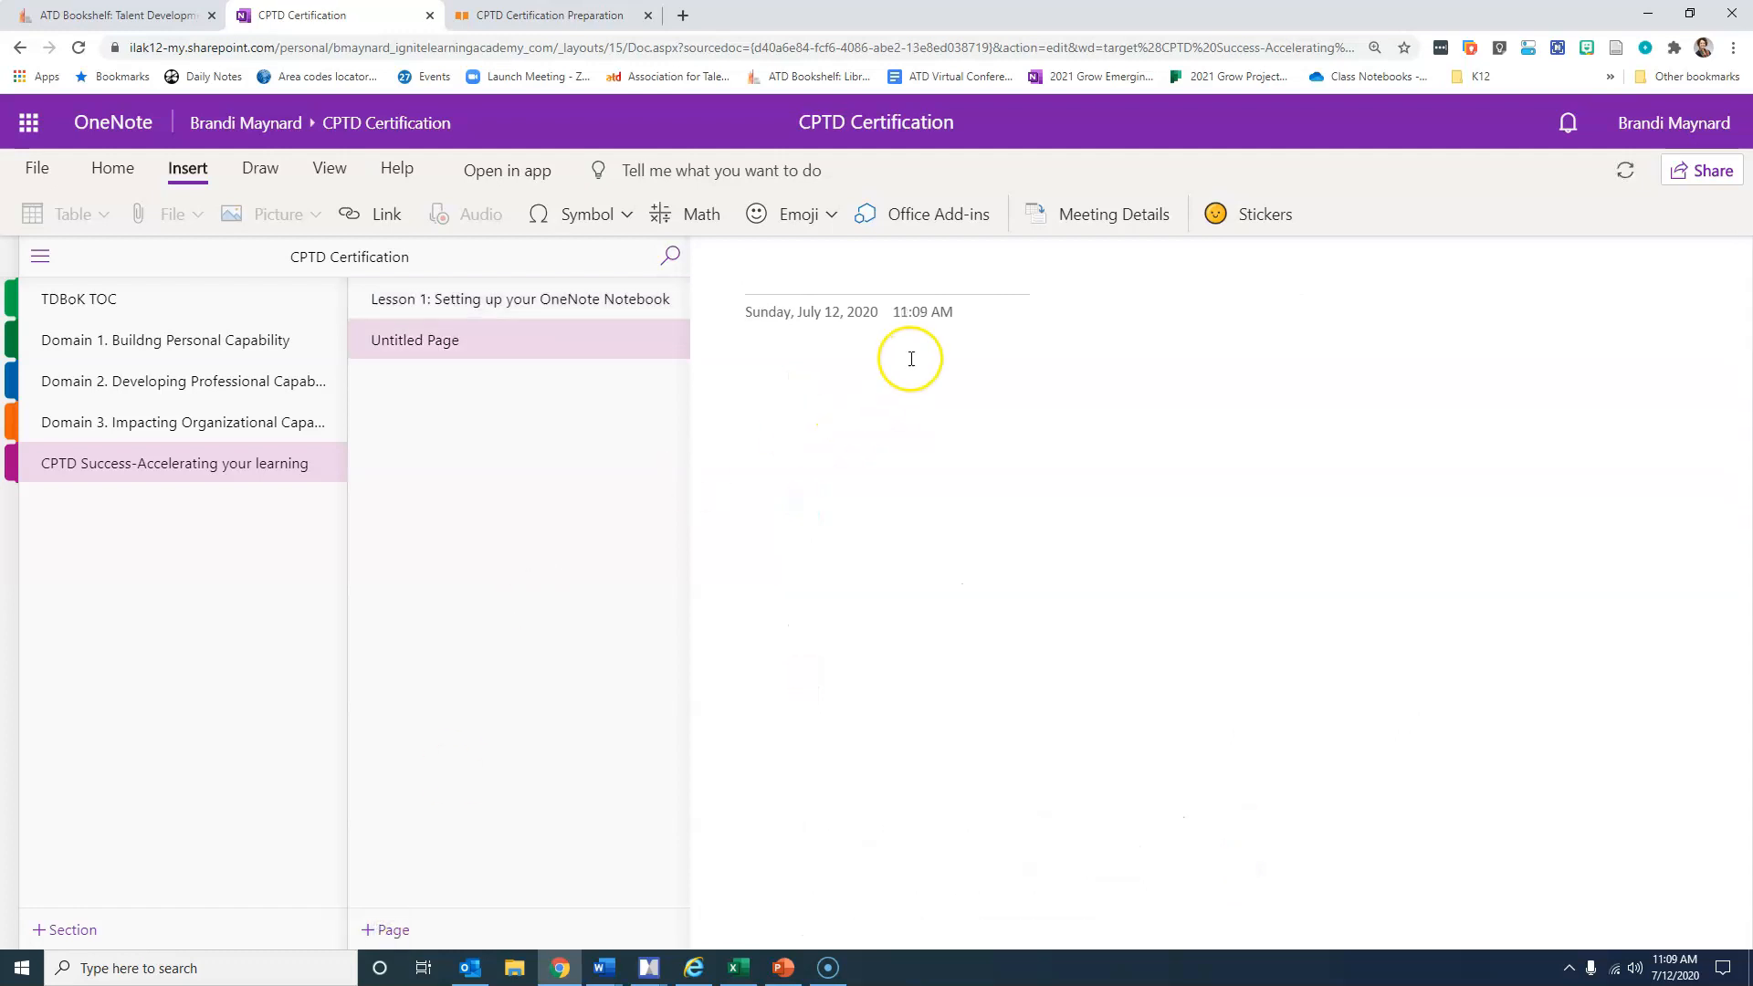
{"action": "type", "text": "test"}
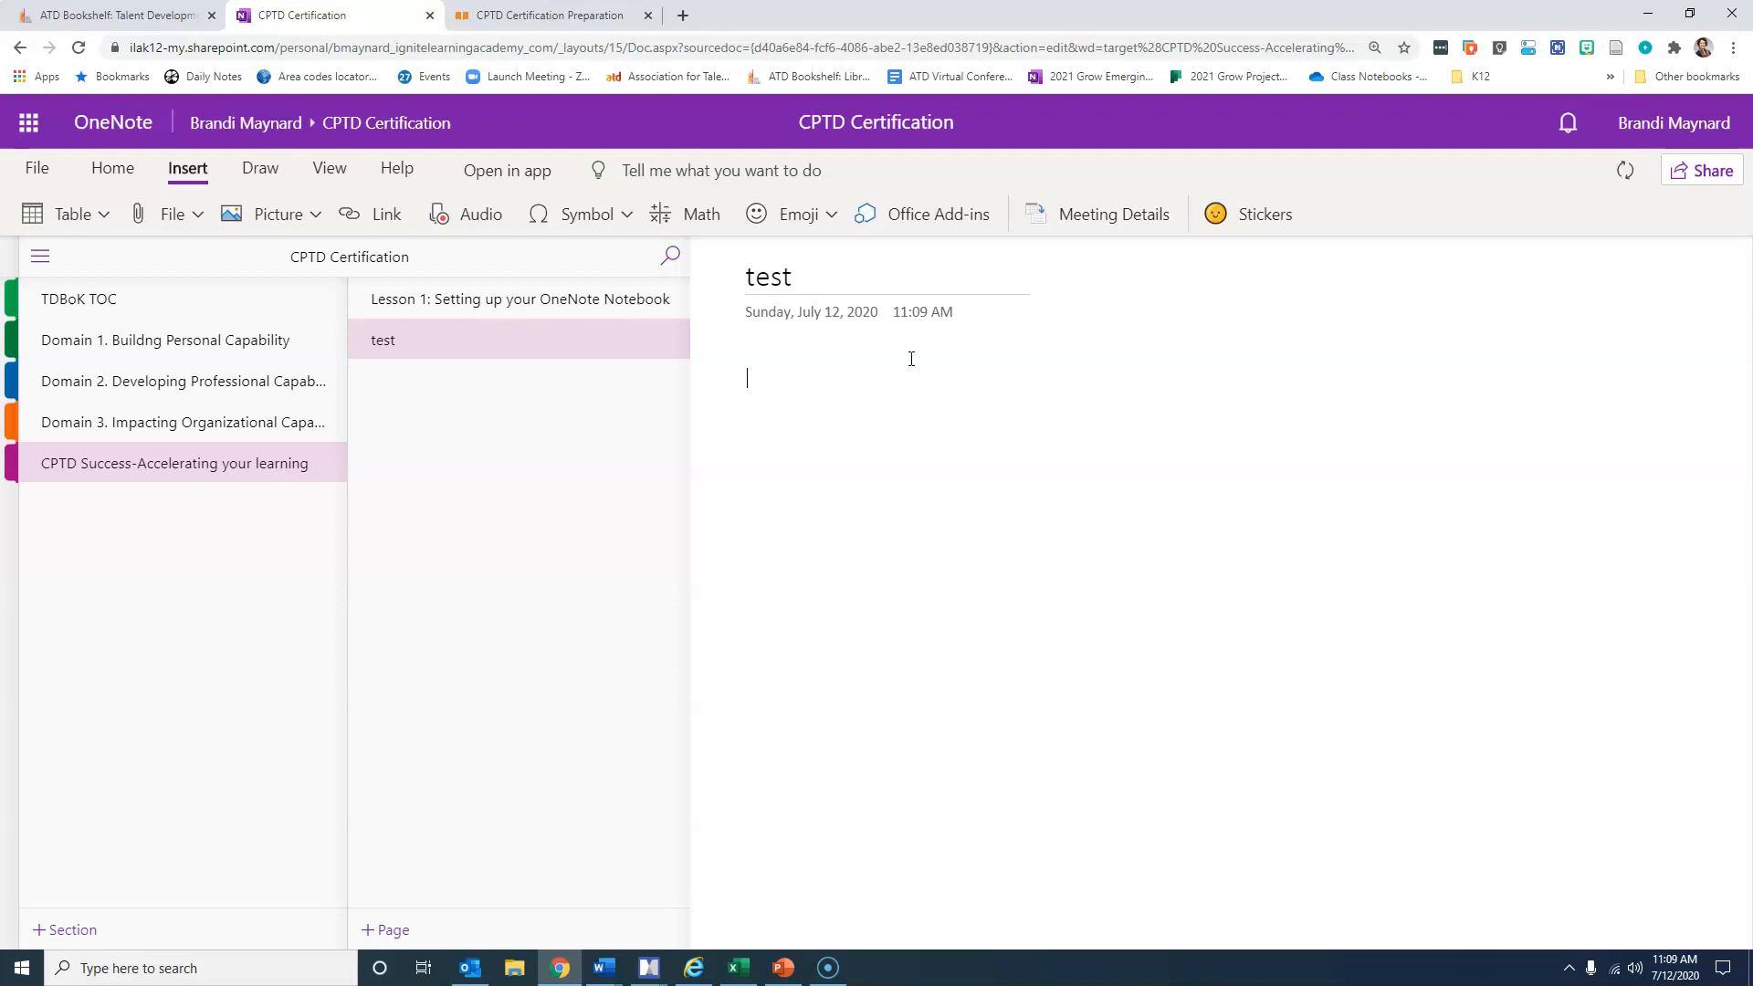
{"action": "right_click", "coordinate": [427, 344]}
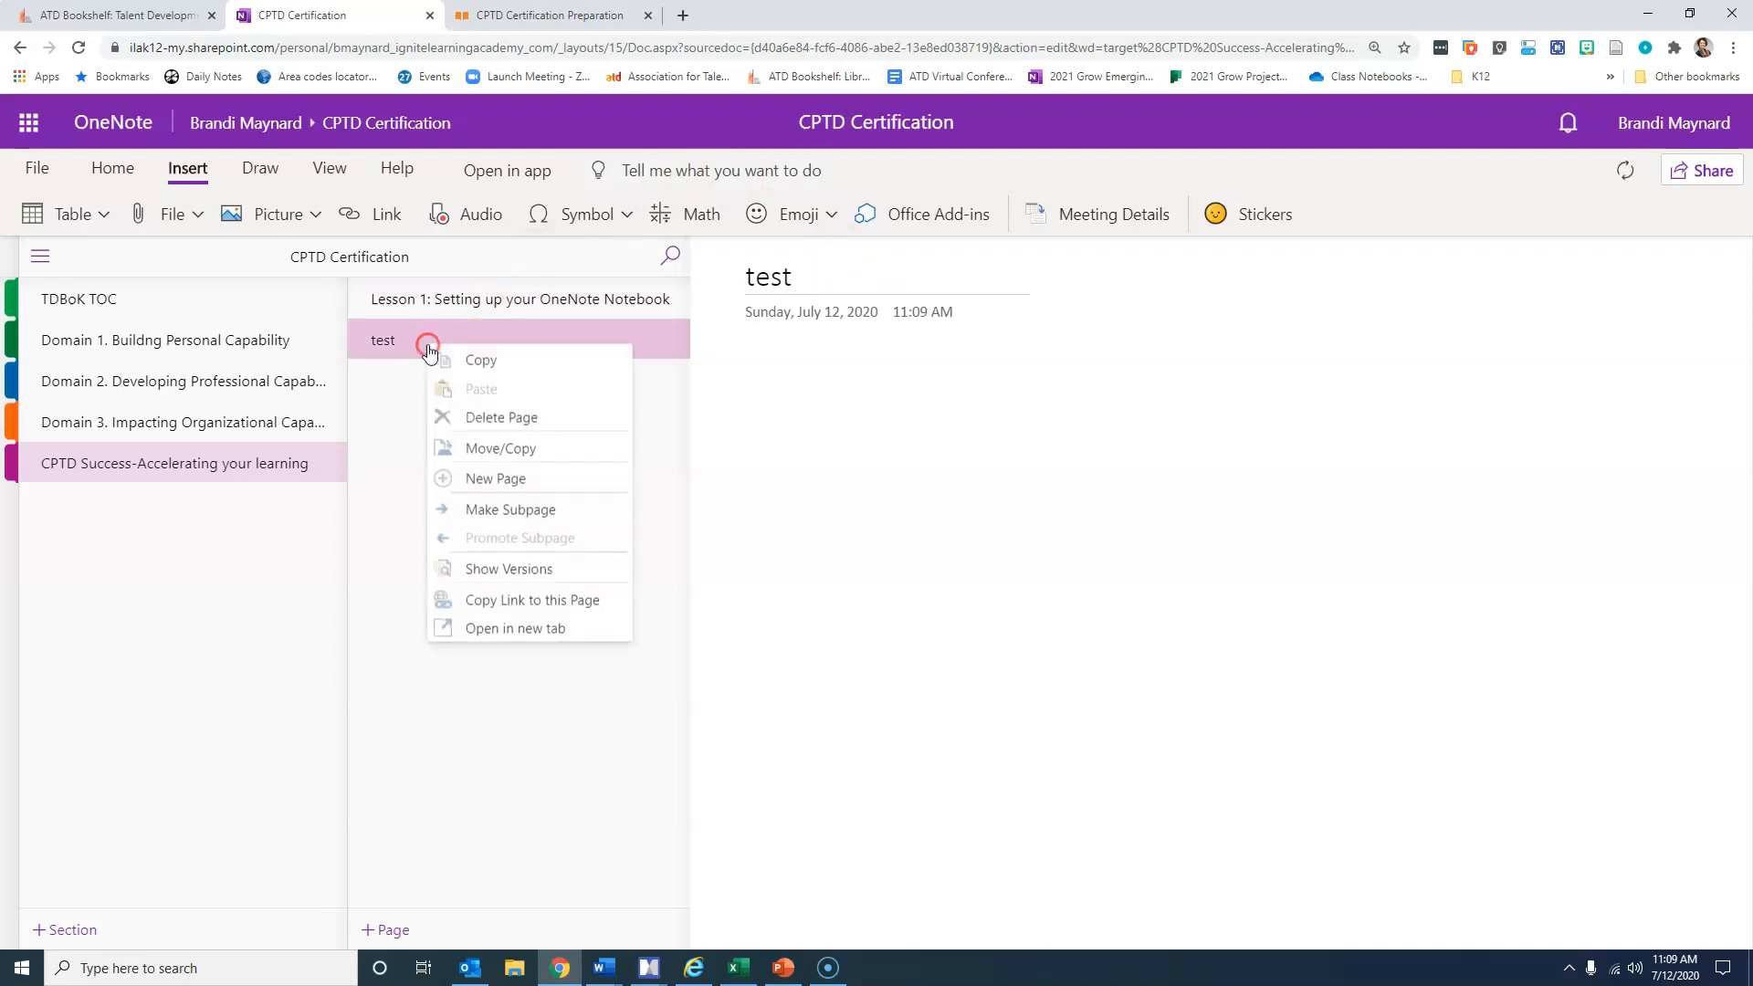
{"action": "left_click", "coordinate": [481, 418]}
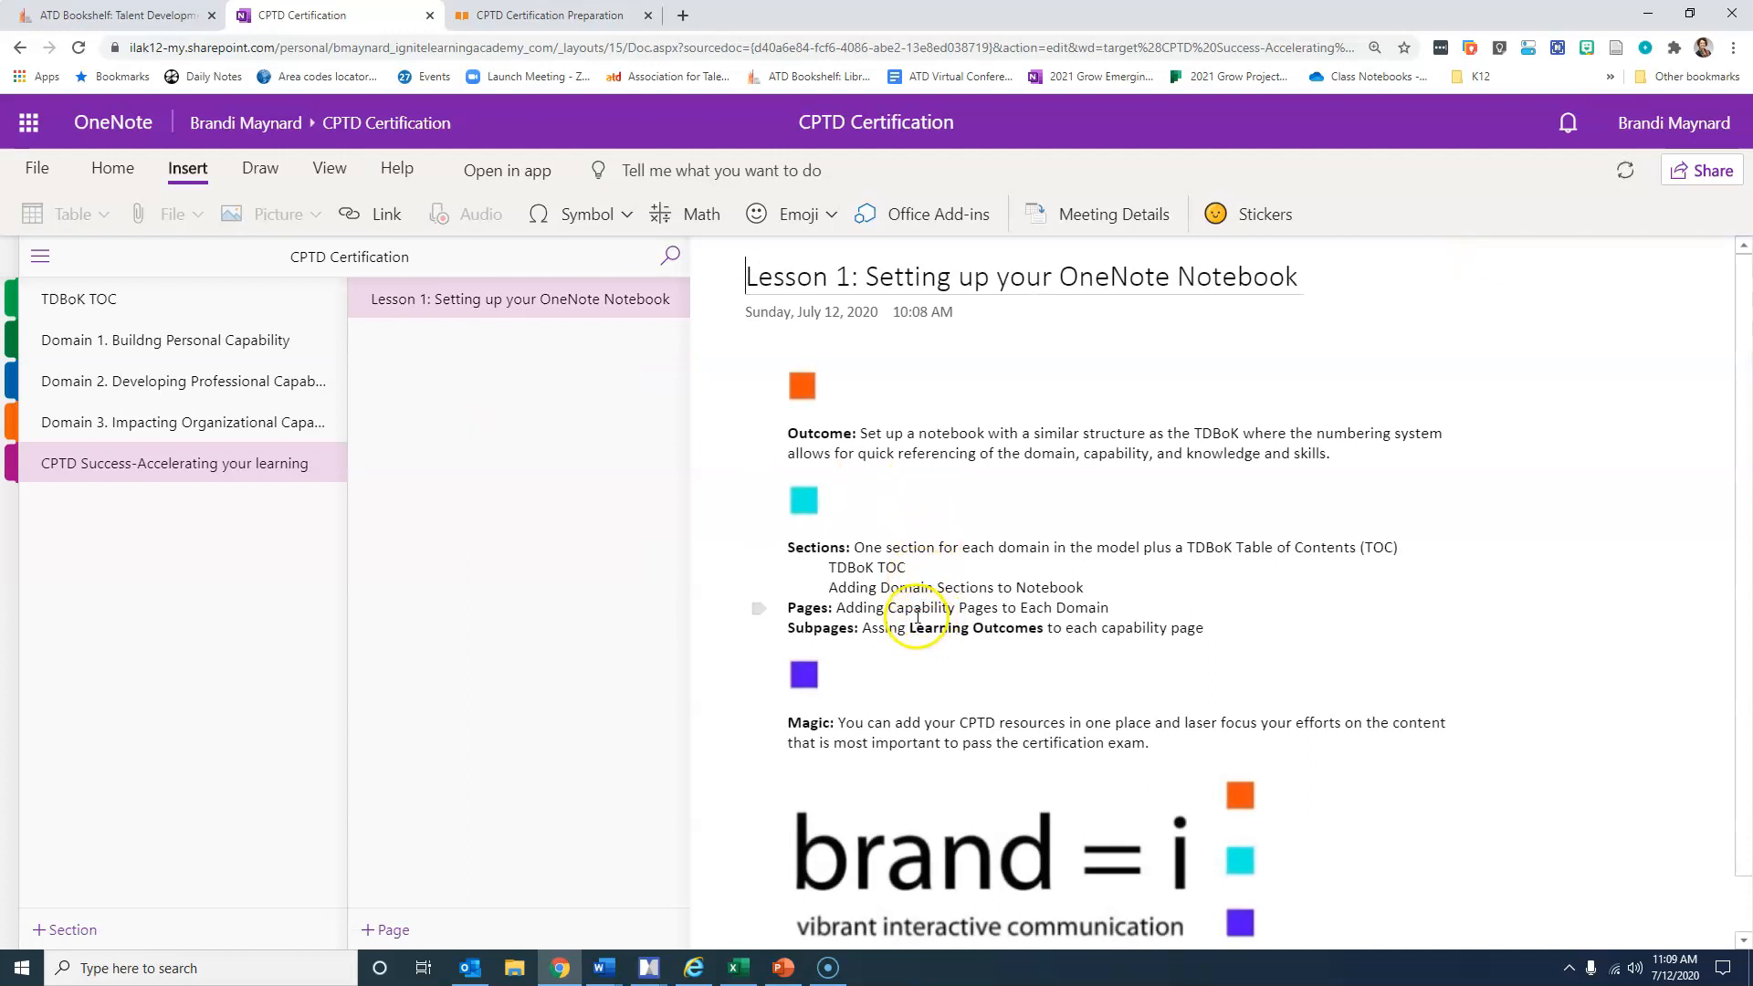
Step: Open the Domain 3 section on impacting organizational capability
{"action": "left_click", "coordinate": [154, 429]}
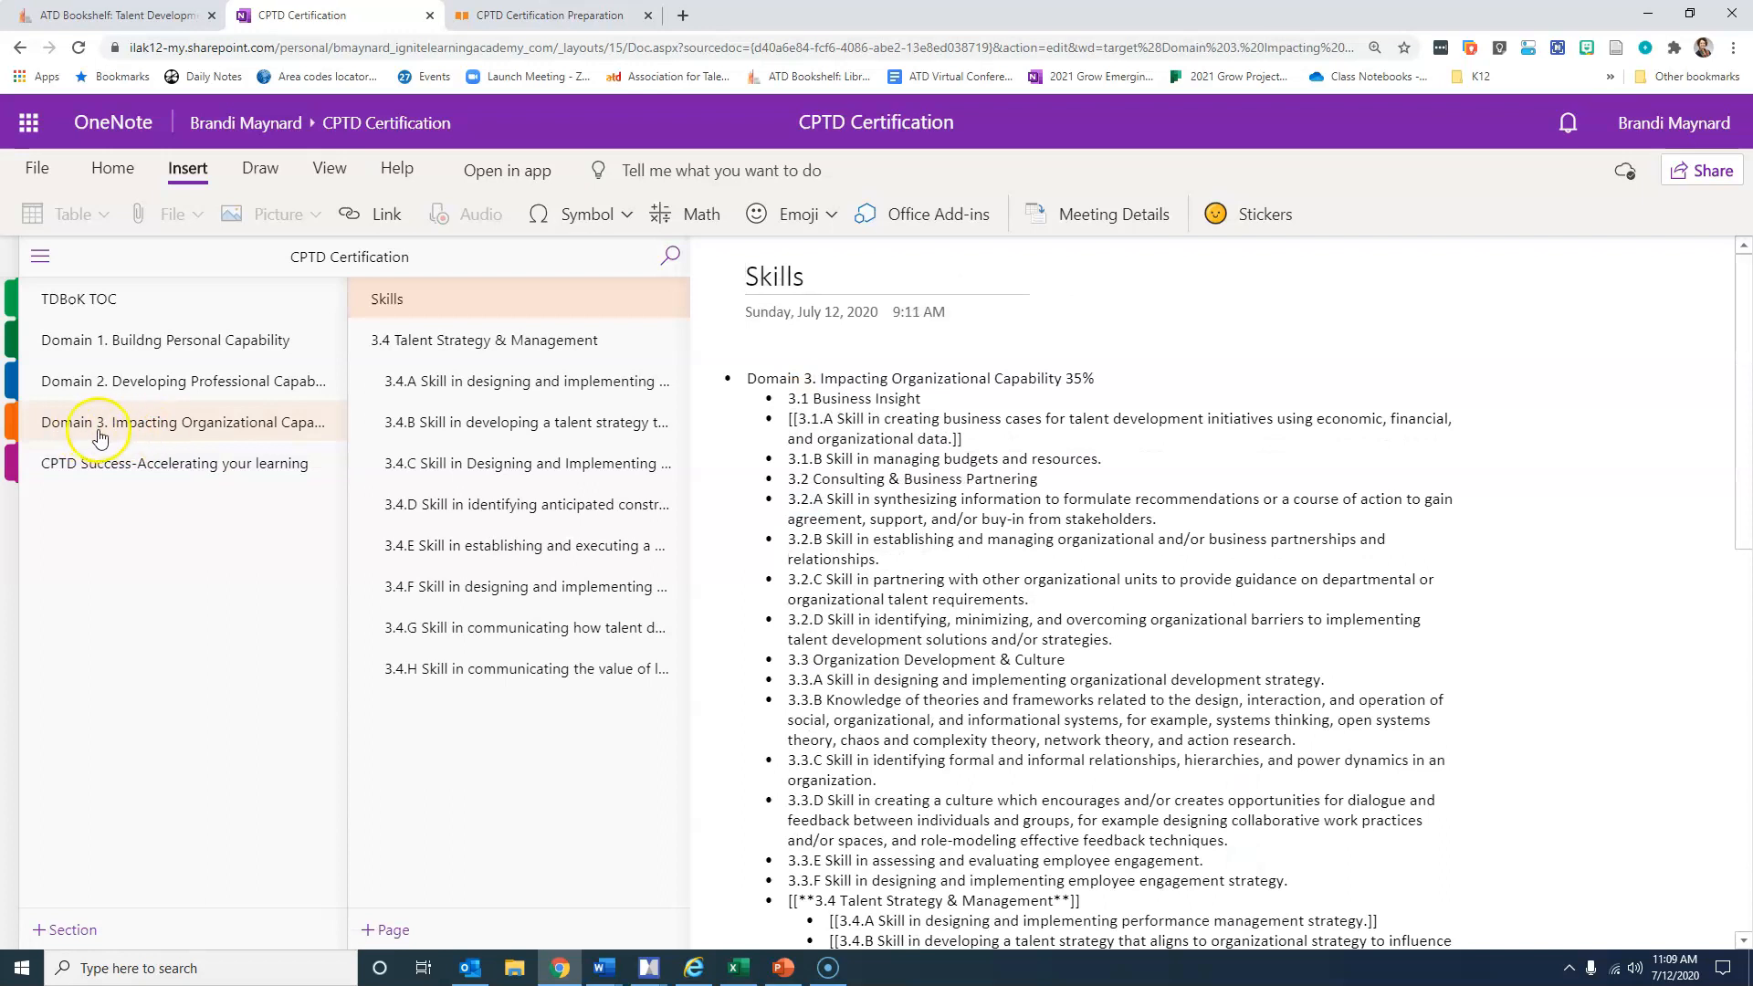
{"action": "left_click", "coordinate": [395, 351]}
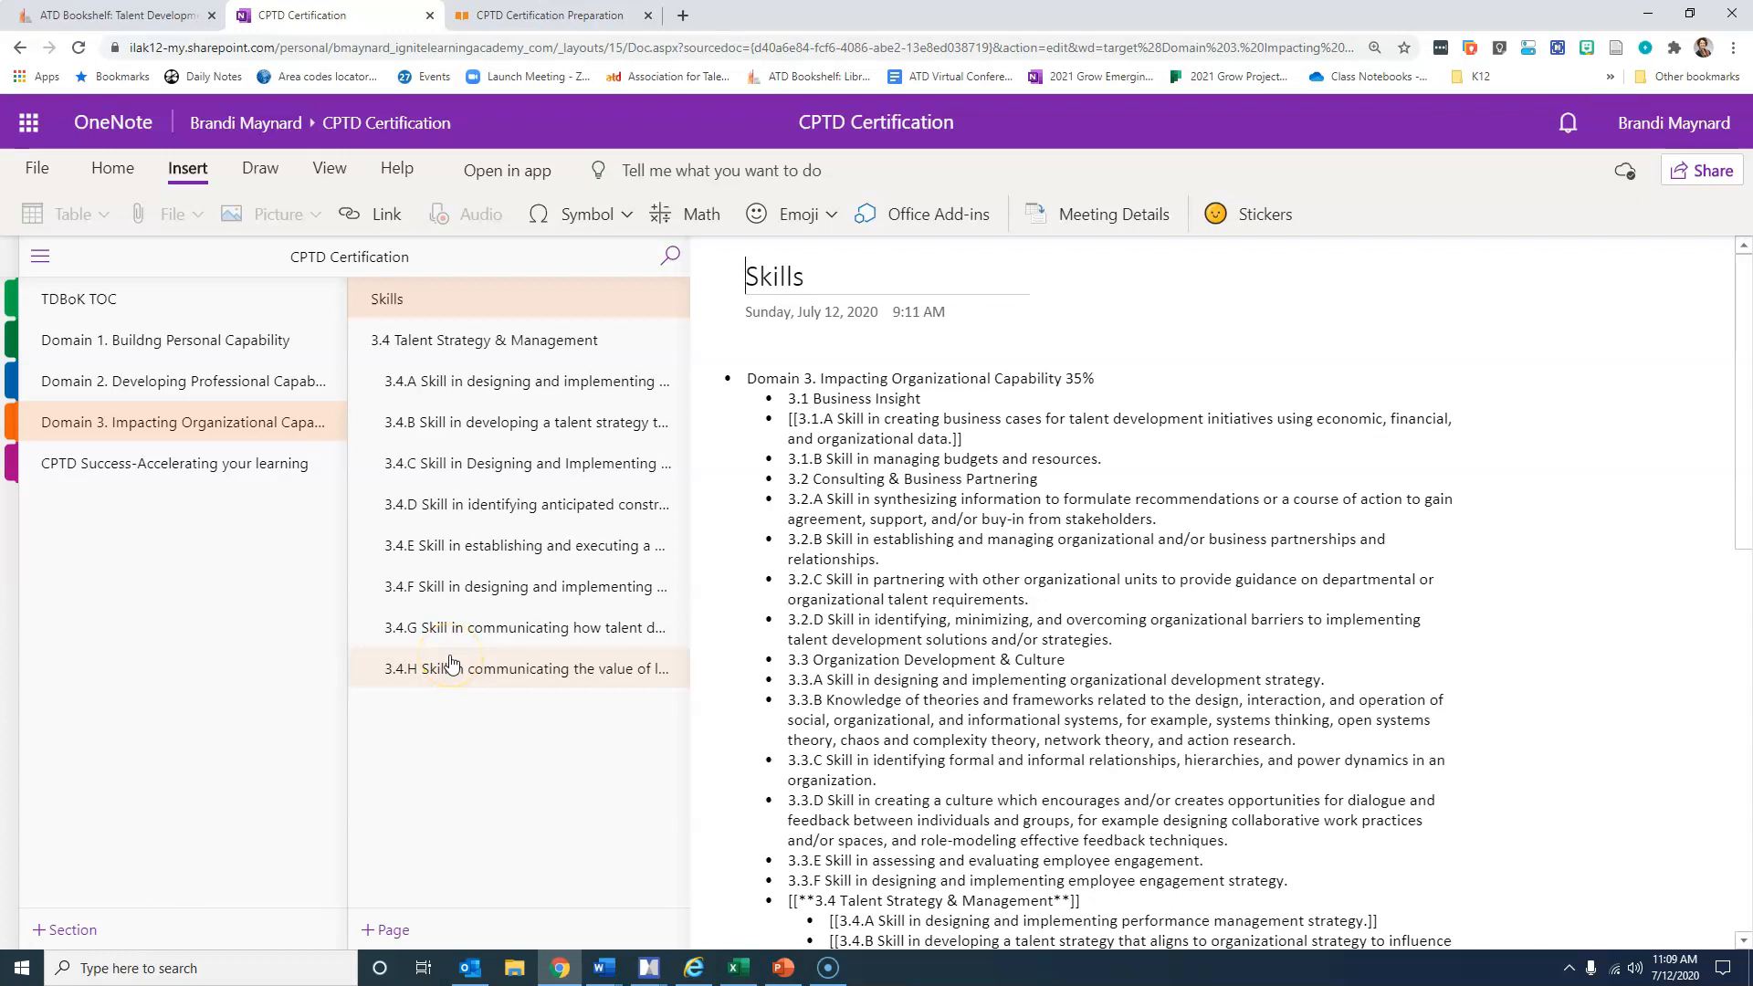
Step: In the CPTD Certification Preparation course, open In This Section for Theories, Models, & Principles of Human Performance under Impacting Organizational Capability's Performance Improvement
{"action": "left_click", "coordinate": [514, 14]}
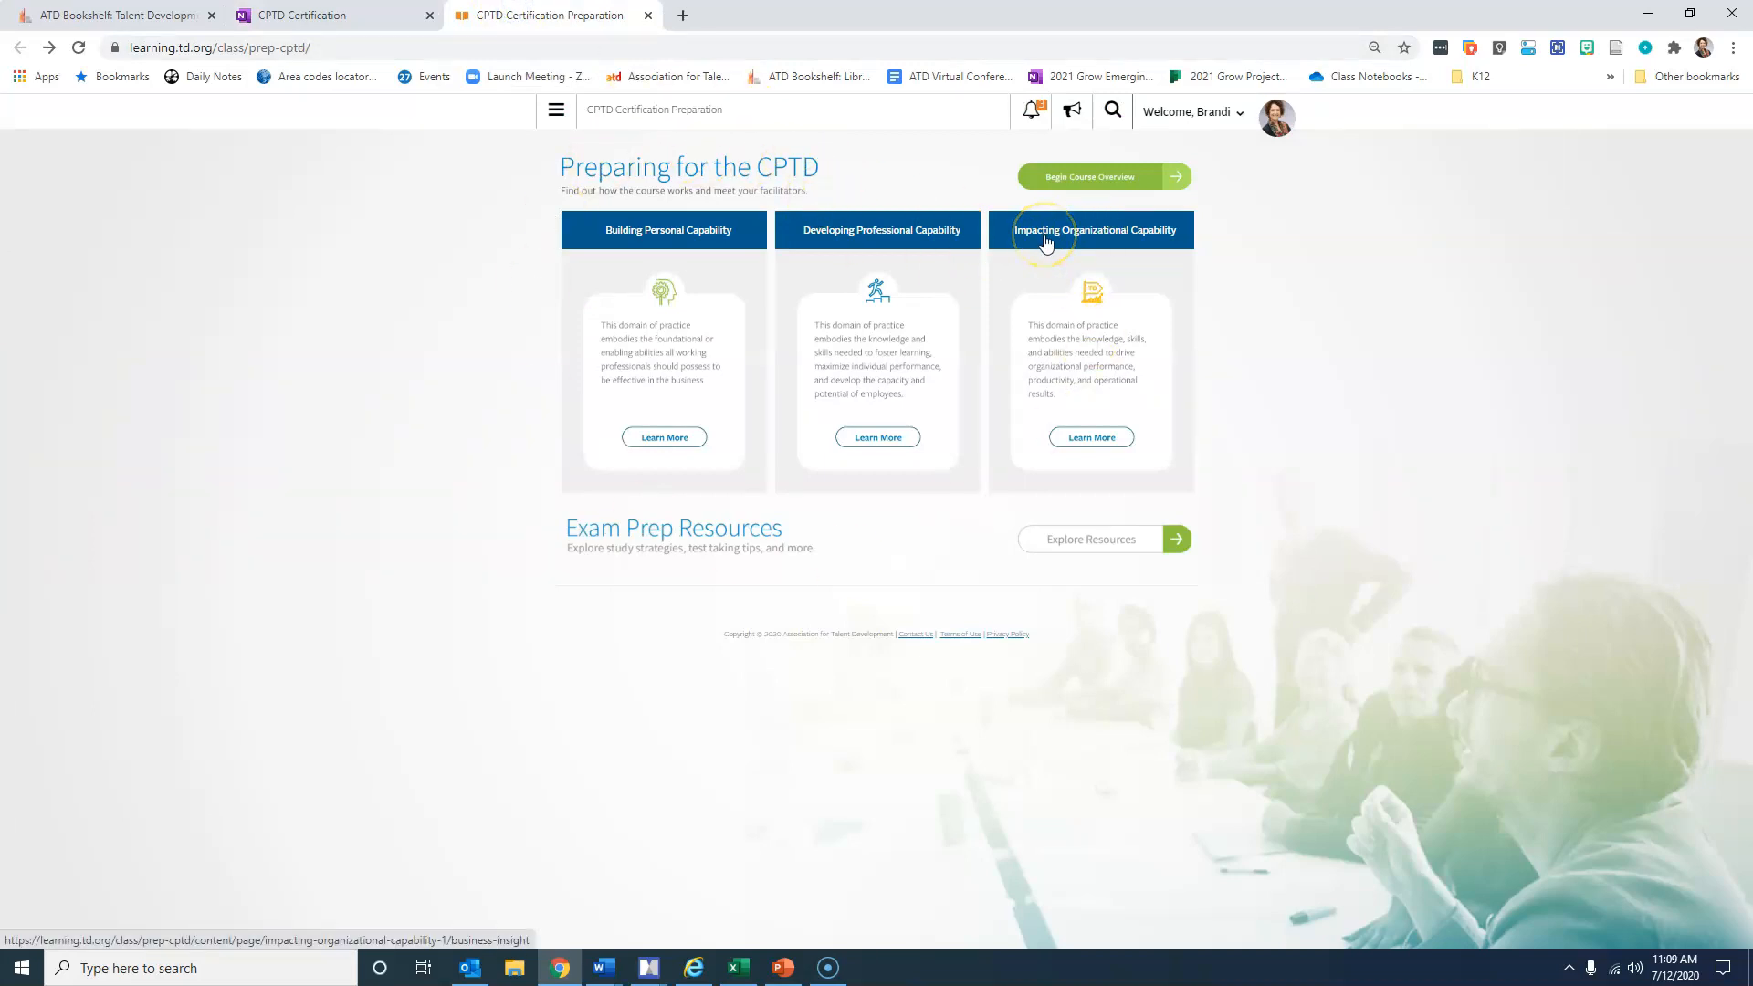
{"action": "left_click", "coordinate": [1094, 375]}
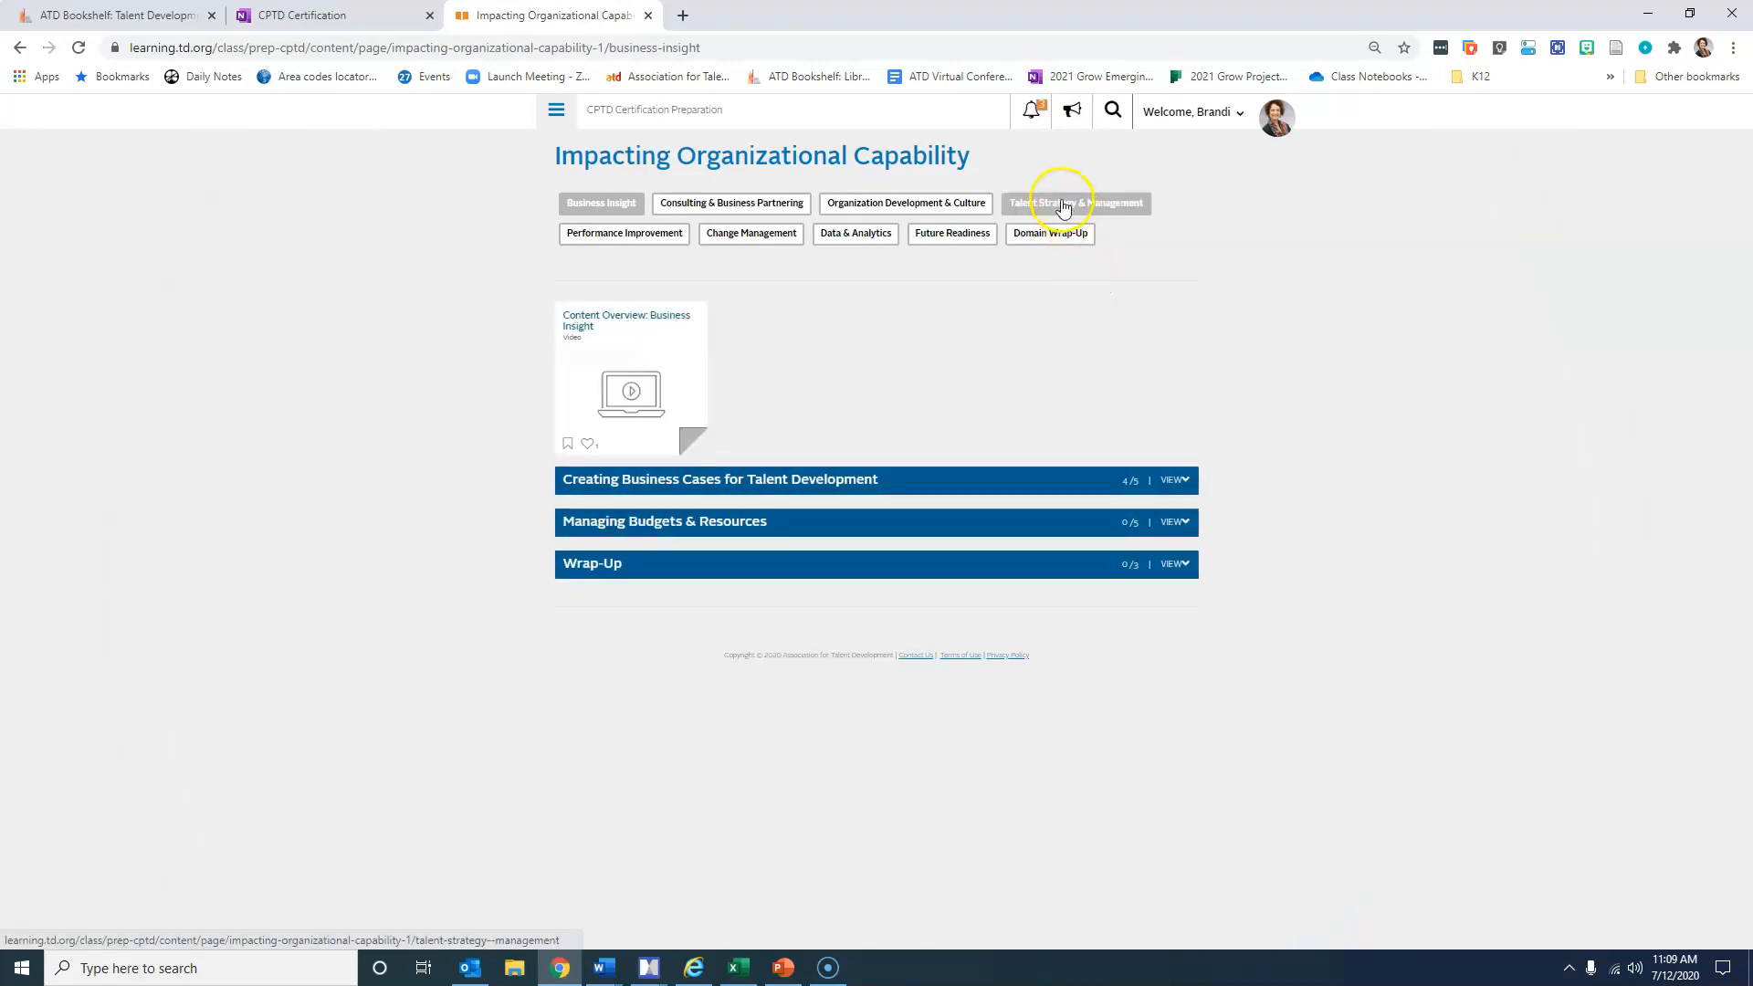
{"action": "left_click", "coordinate": [626, 236]}
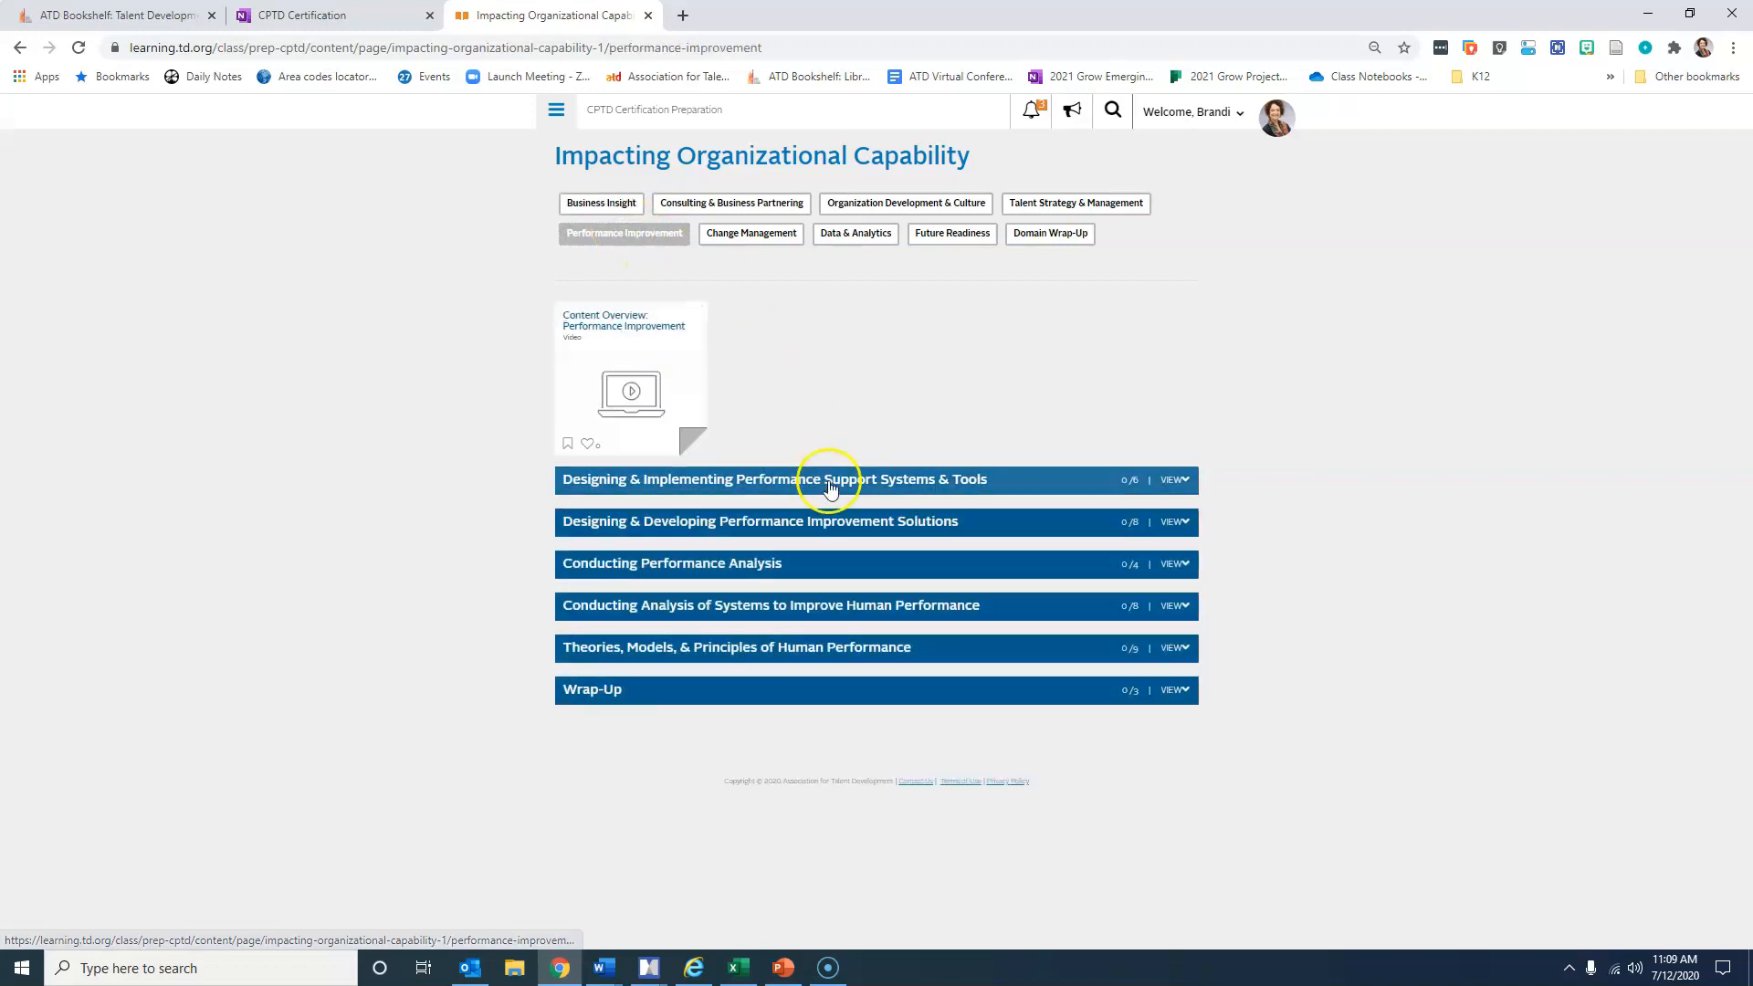
{"action": "left_click", "coordinate": [824, 648]}
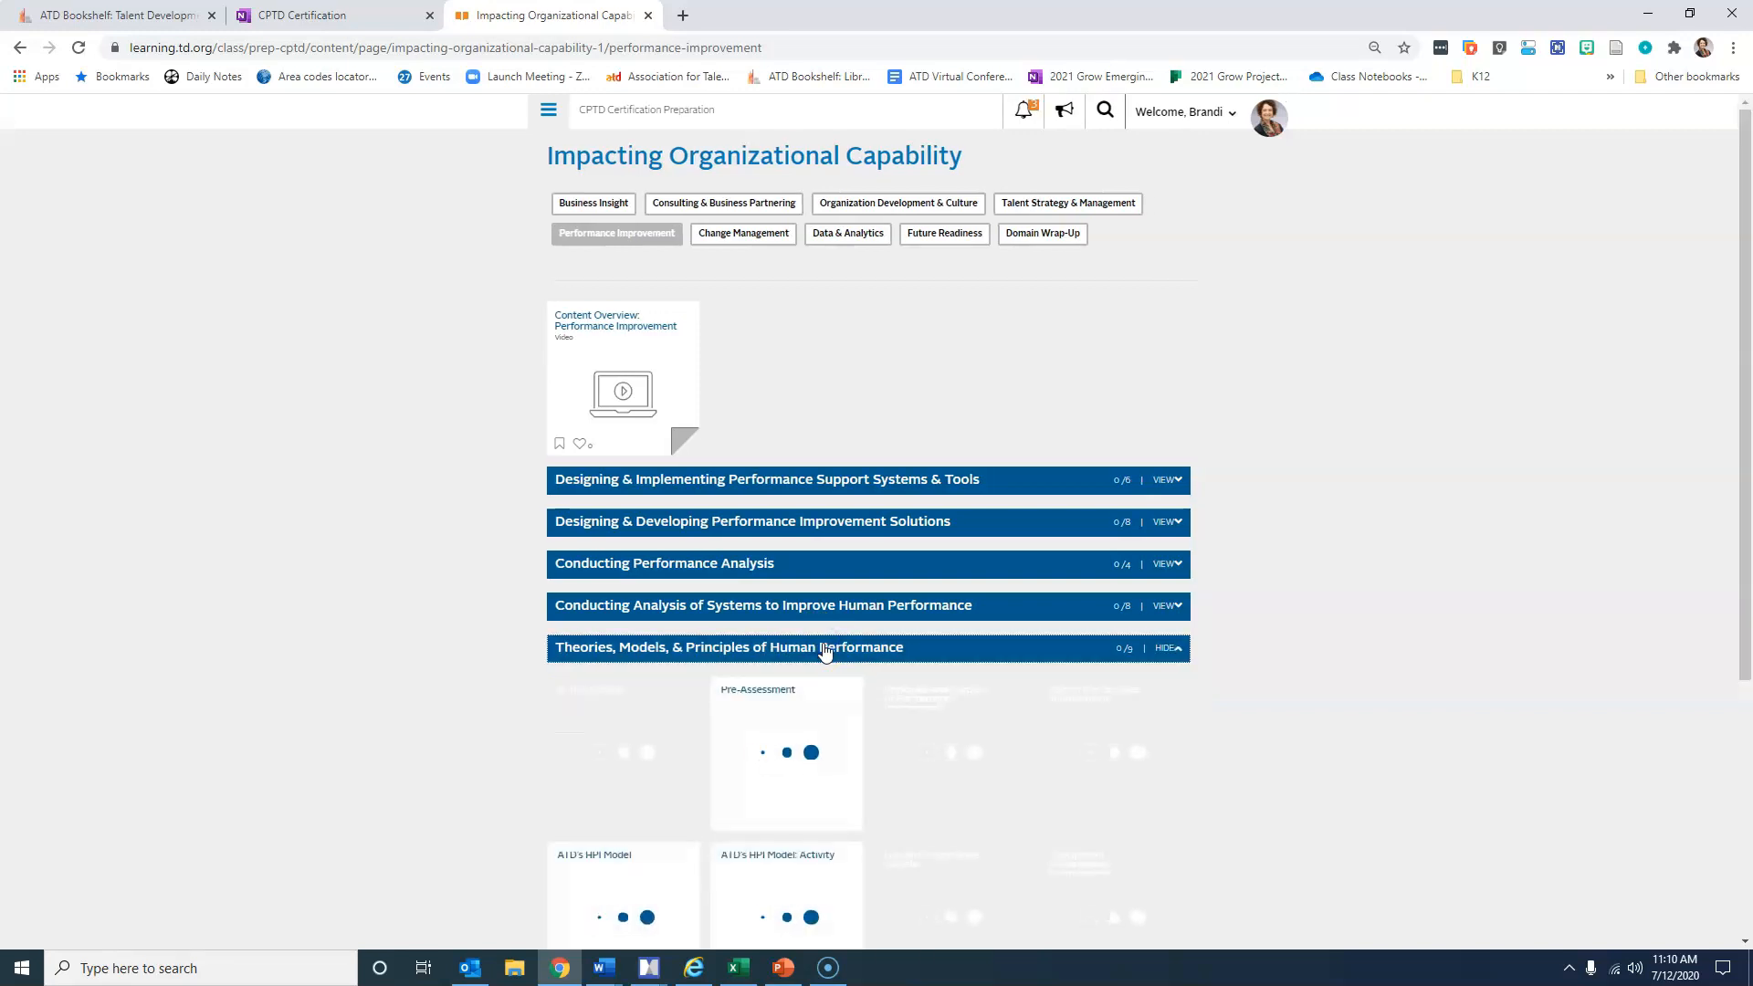
{"action": "left_click", "coordinate": [601, 749]}
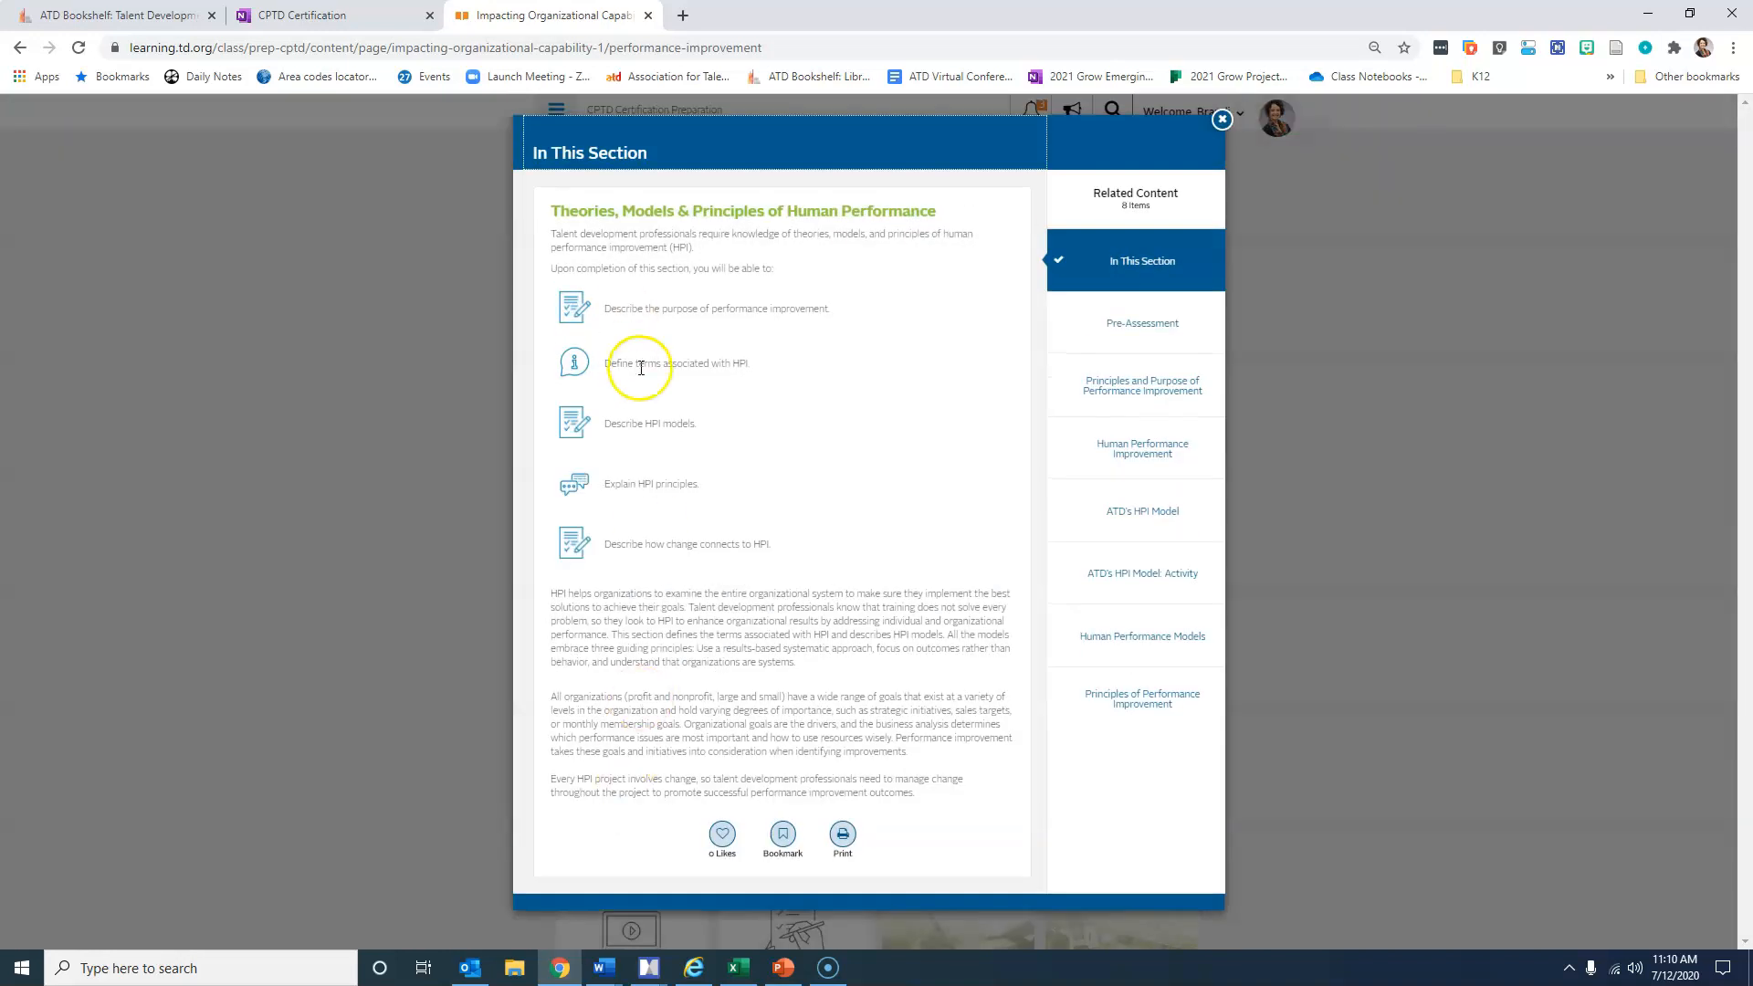
Step: Copy the heading "Theories, Models & Principles of Human Performance" from the In This Section page
{"action": "left_click_drag", "start_coordinate": [552, 211], "coordinate": [922, 217]}
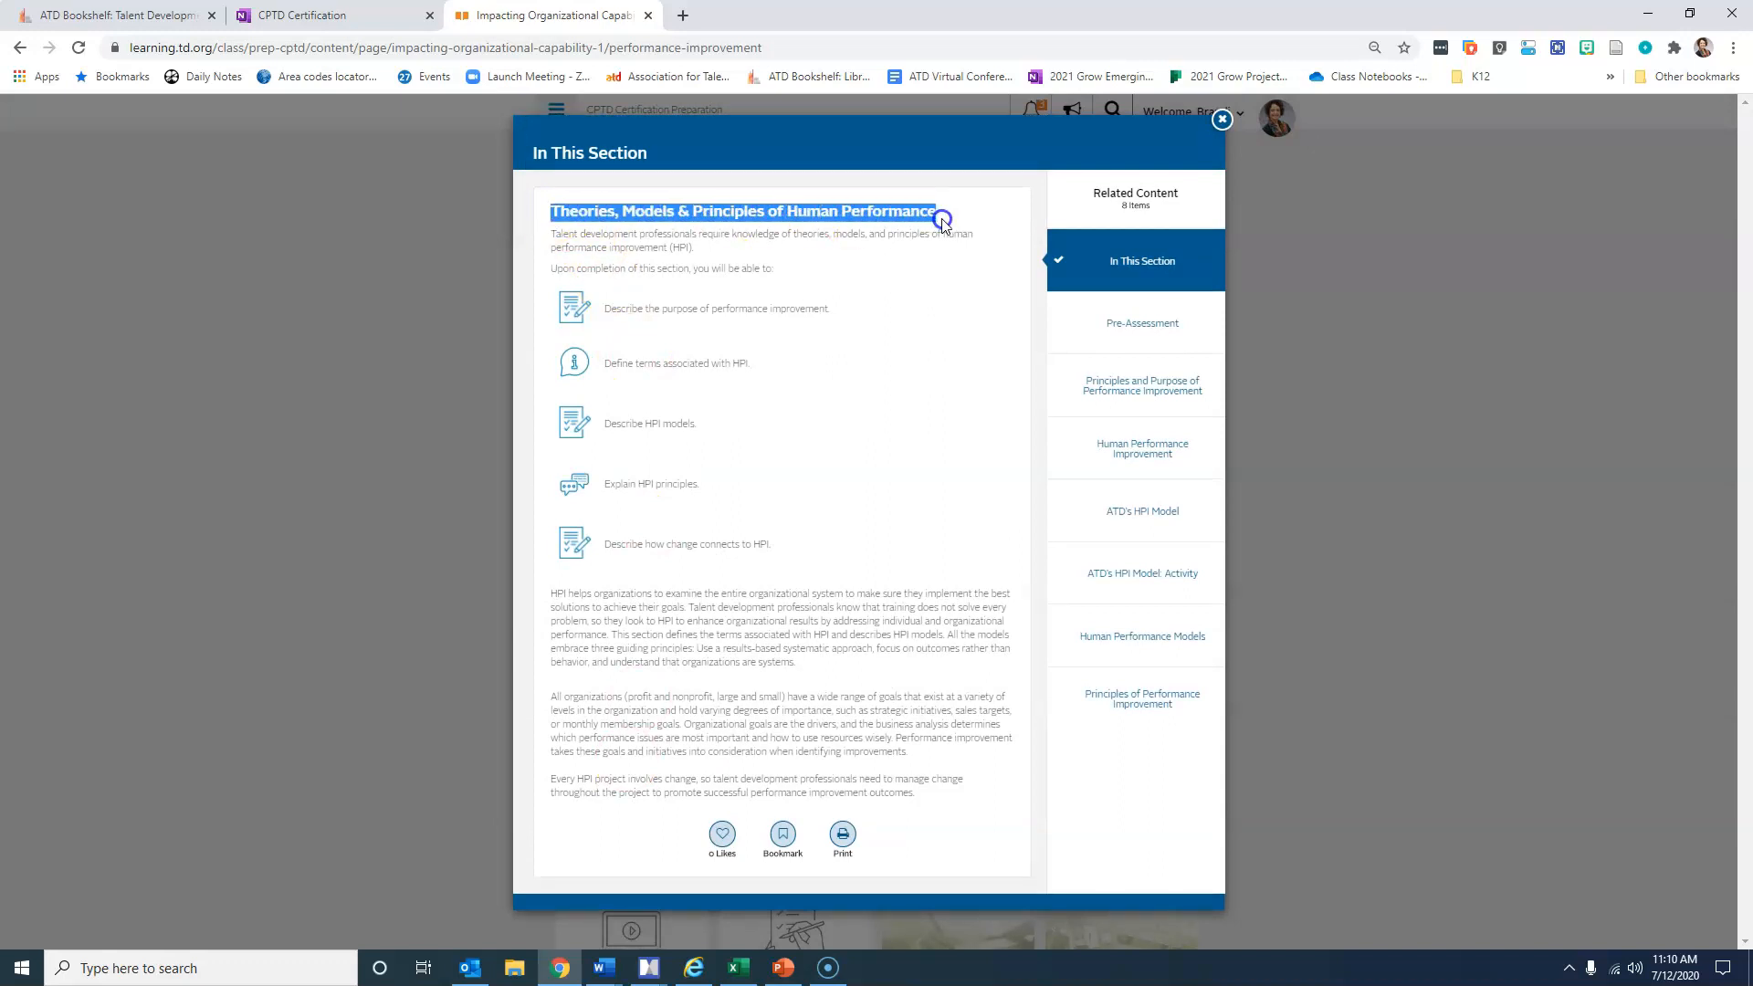
{"action": "right_click", "coordinate": [857, 222]}
{"action": "left_click", "coordinate": [895, 233]}
Step: Back in the OneNote notebook, add a page titled "3.5 Performance Improvement" to the Domain 3 section
{"action": "left_click", "coordinate": [356, 25]}
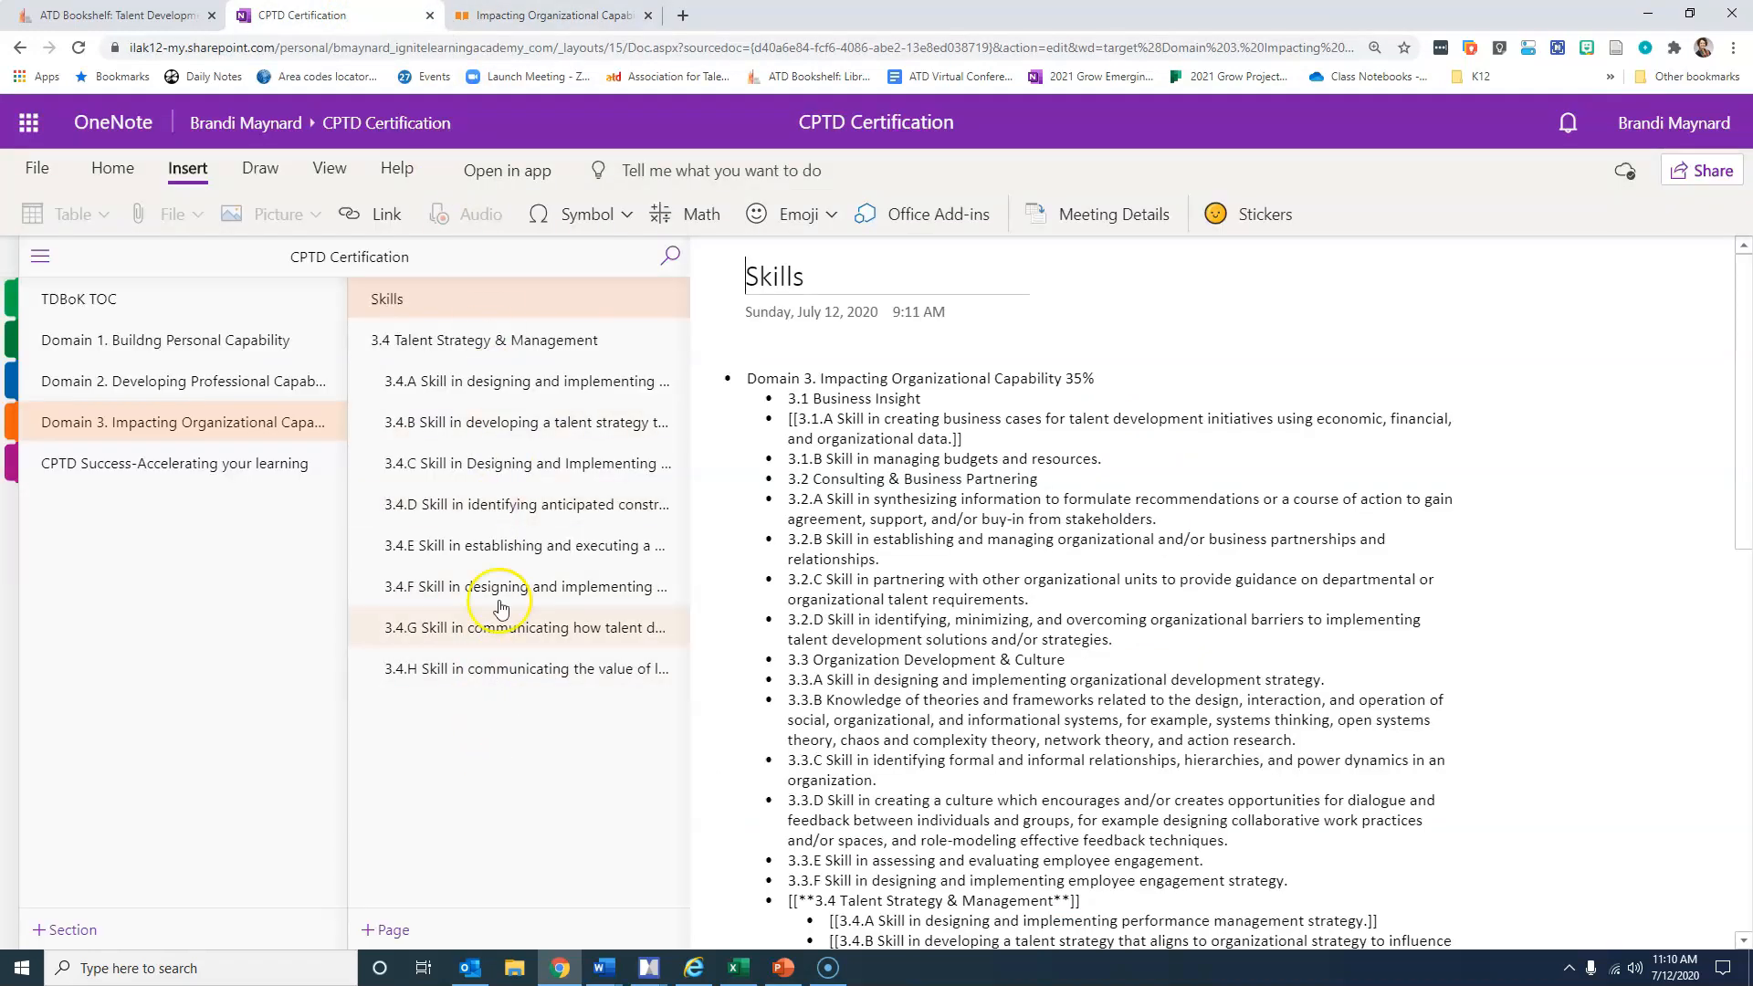
{"action": "left_click", "coordinate": [391, 933]}
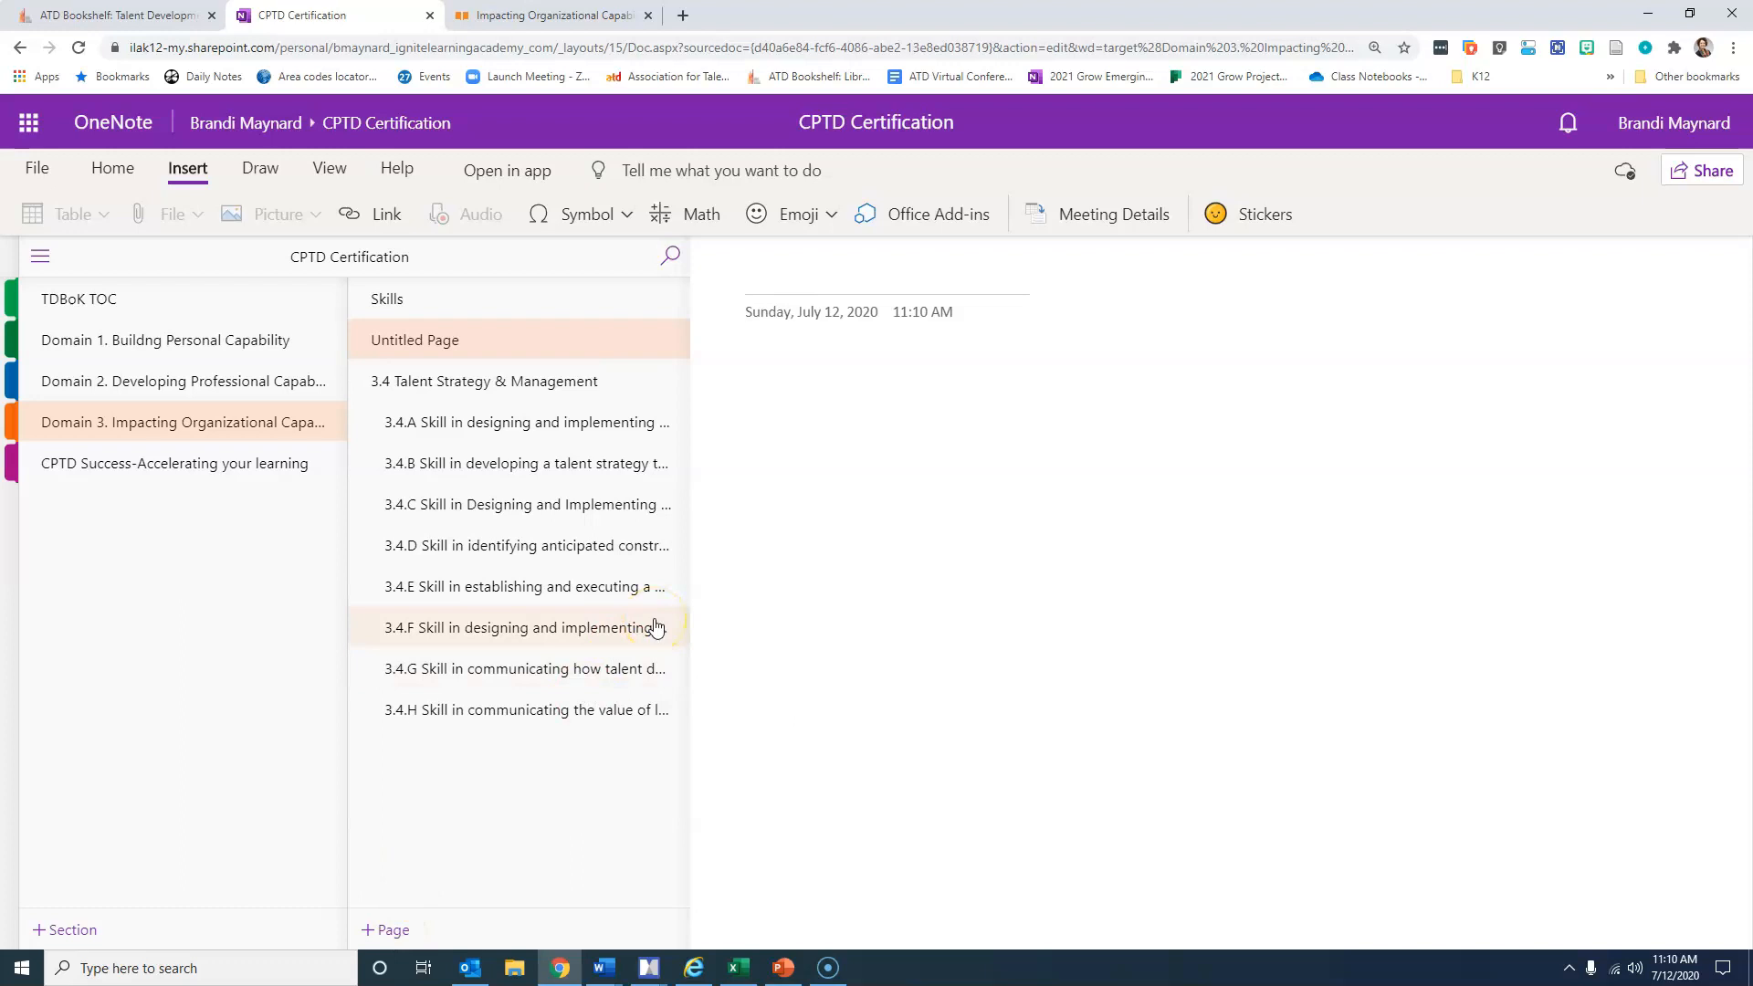
{"action": "type", "text": "3.5 Performance Improvement"}
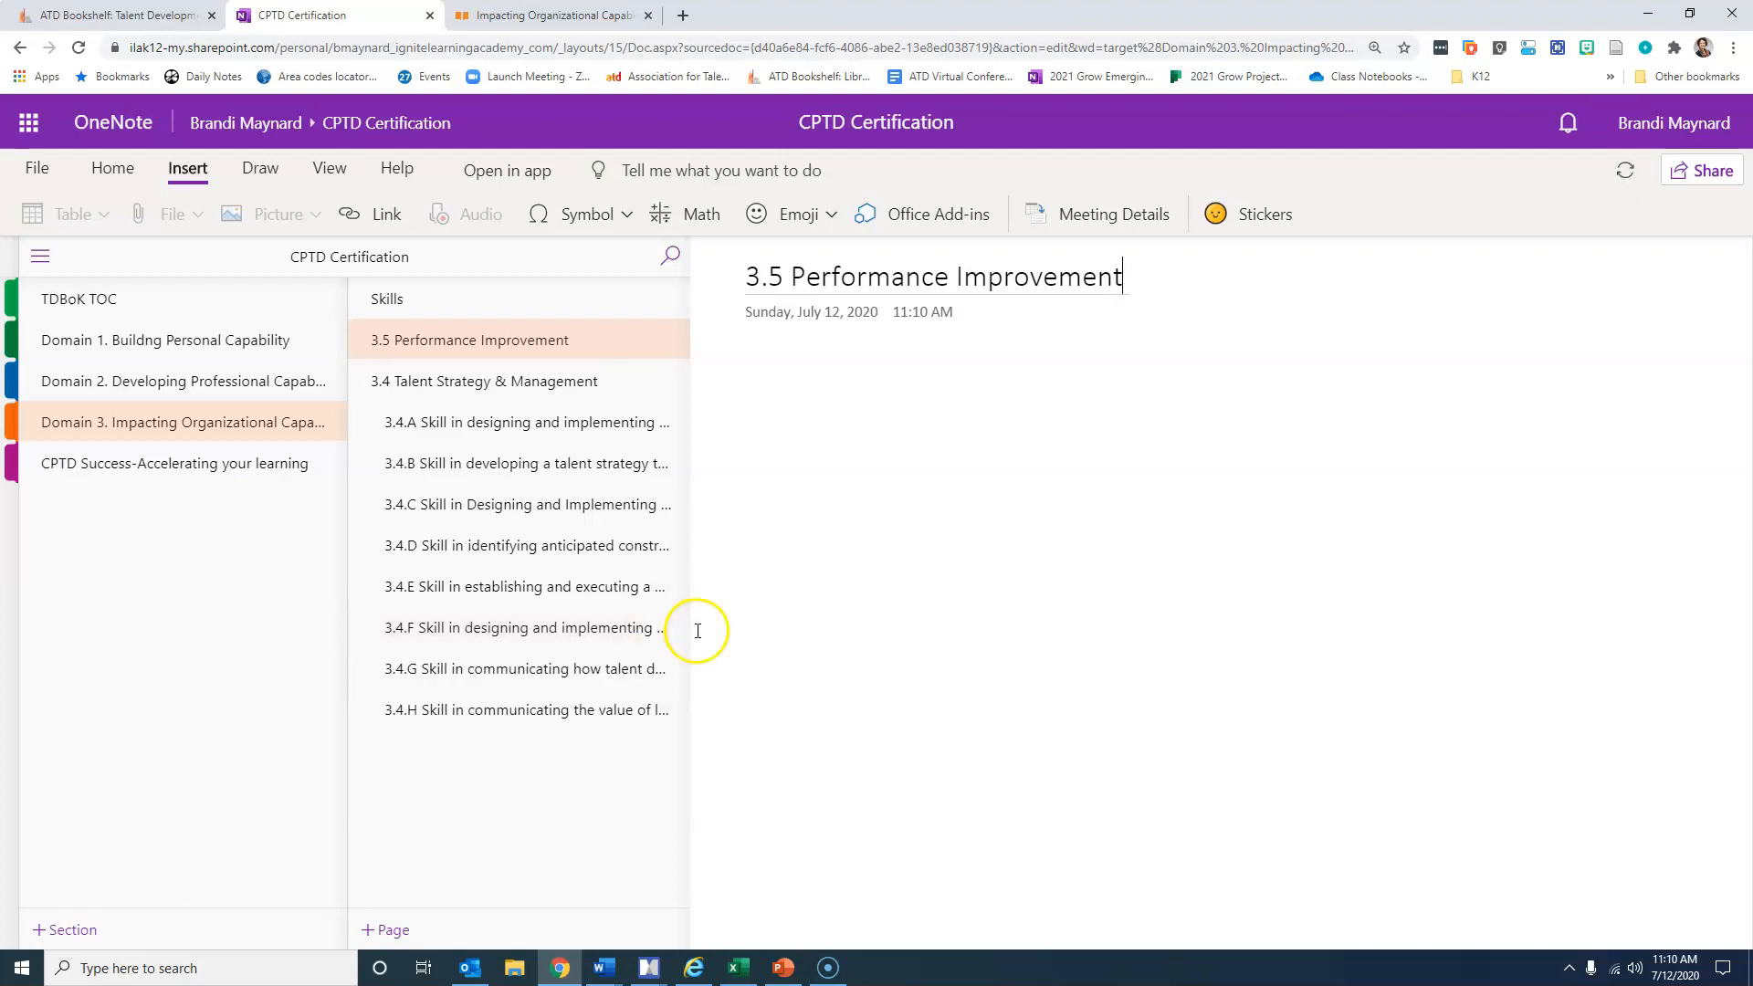
{"action": "left_click", "coordinate": [802, 366]}
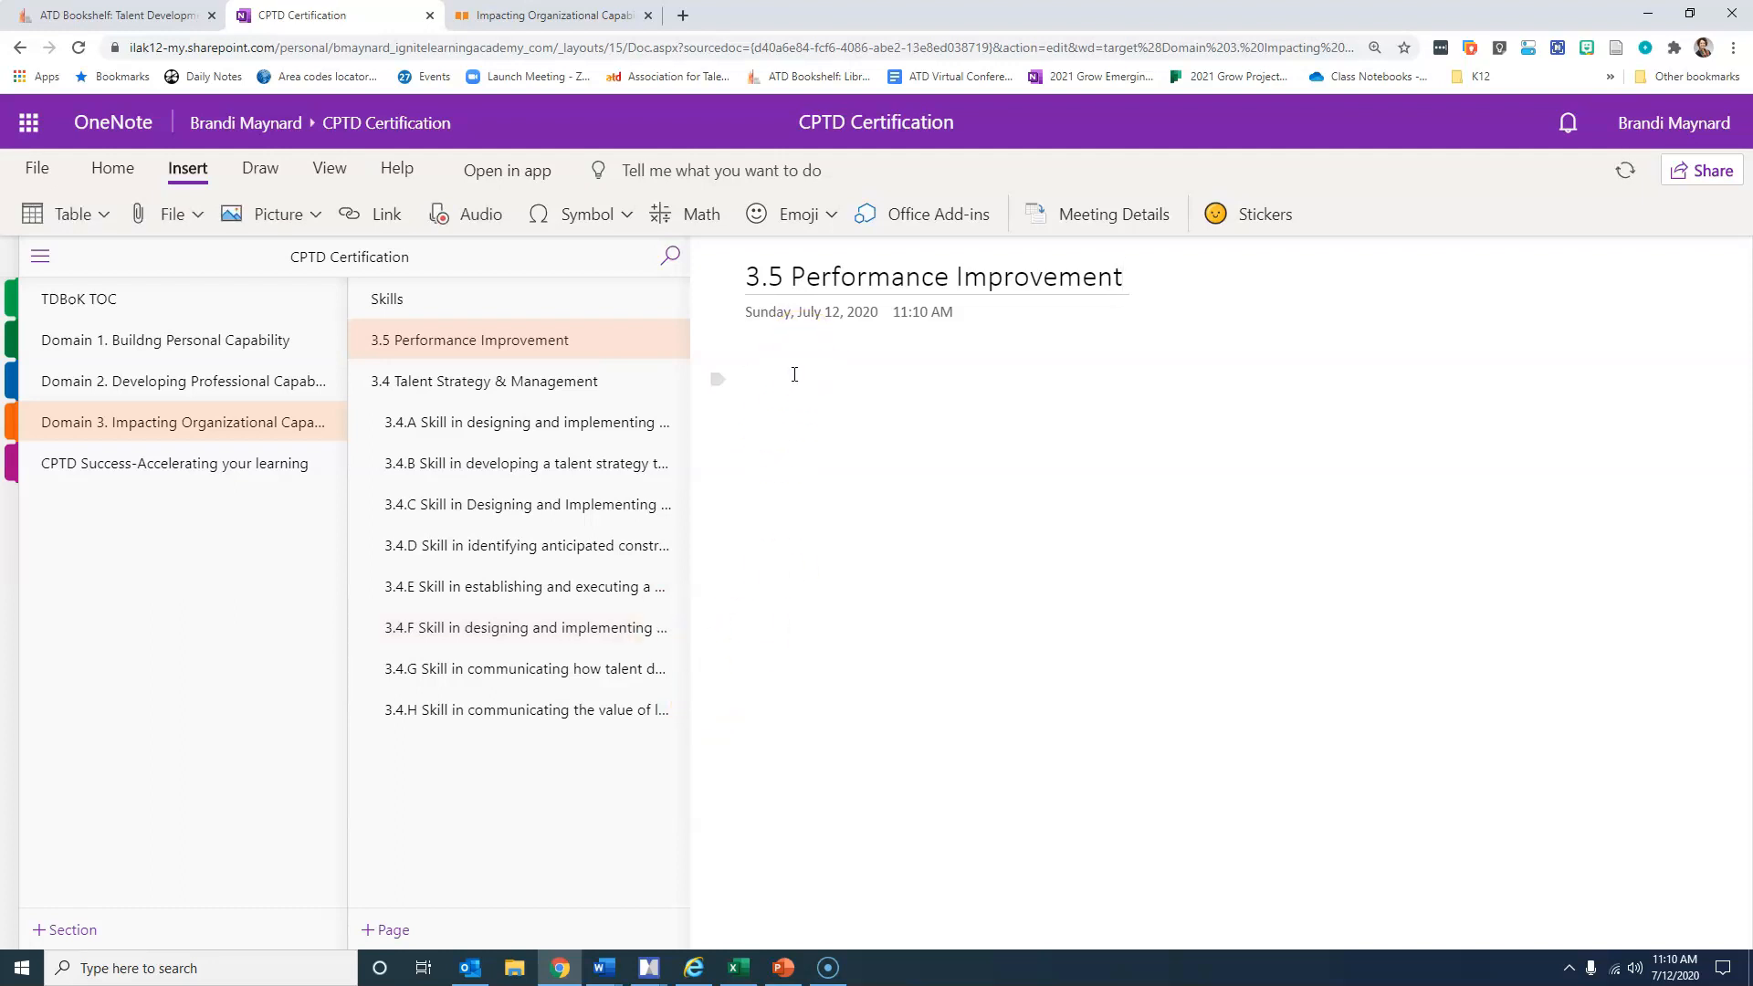
Step: In the CPTD preparation course, copy the In This Section text from "Upon completion of this section" through the final paragraph on HPI projects
{"action": "left_click", "coordinate": [559, 18]}
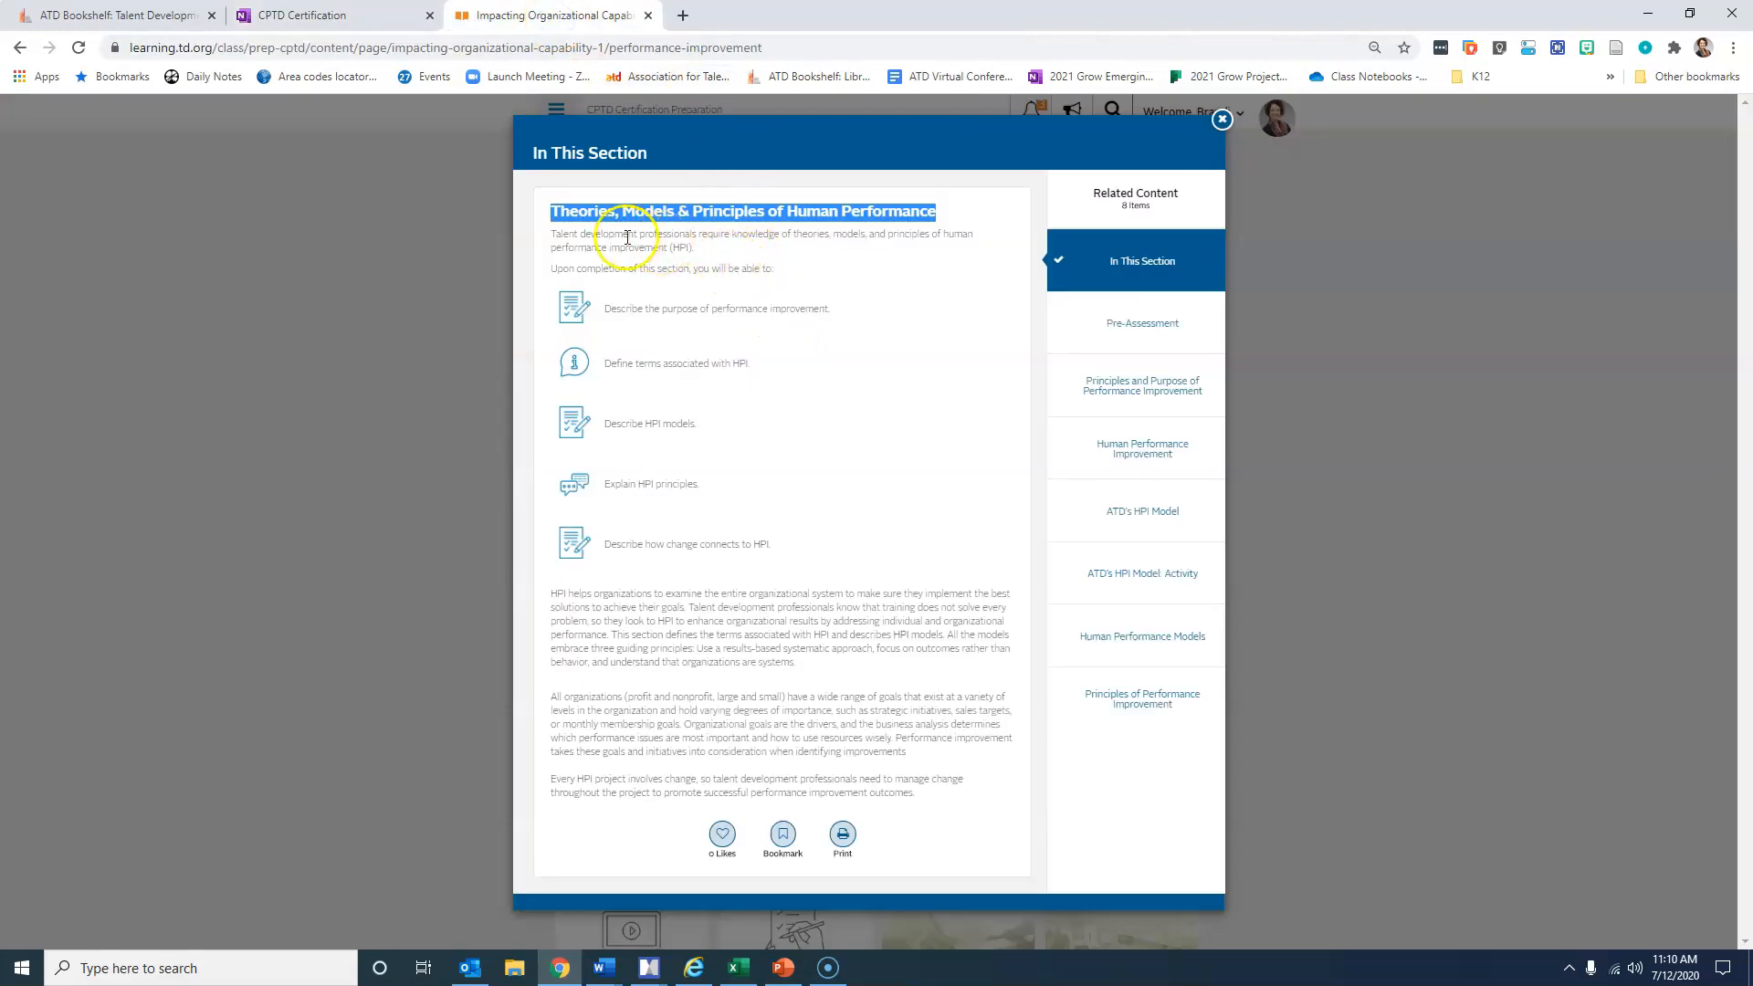
{"action": "left_click", "coordinate": [555, 269]}
{"action": "left_click_drag", "start_coordinate": [557, 271], "coordinate": [978, 806]}
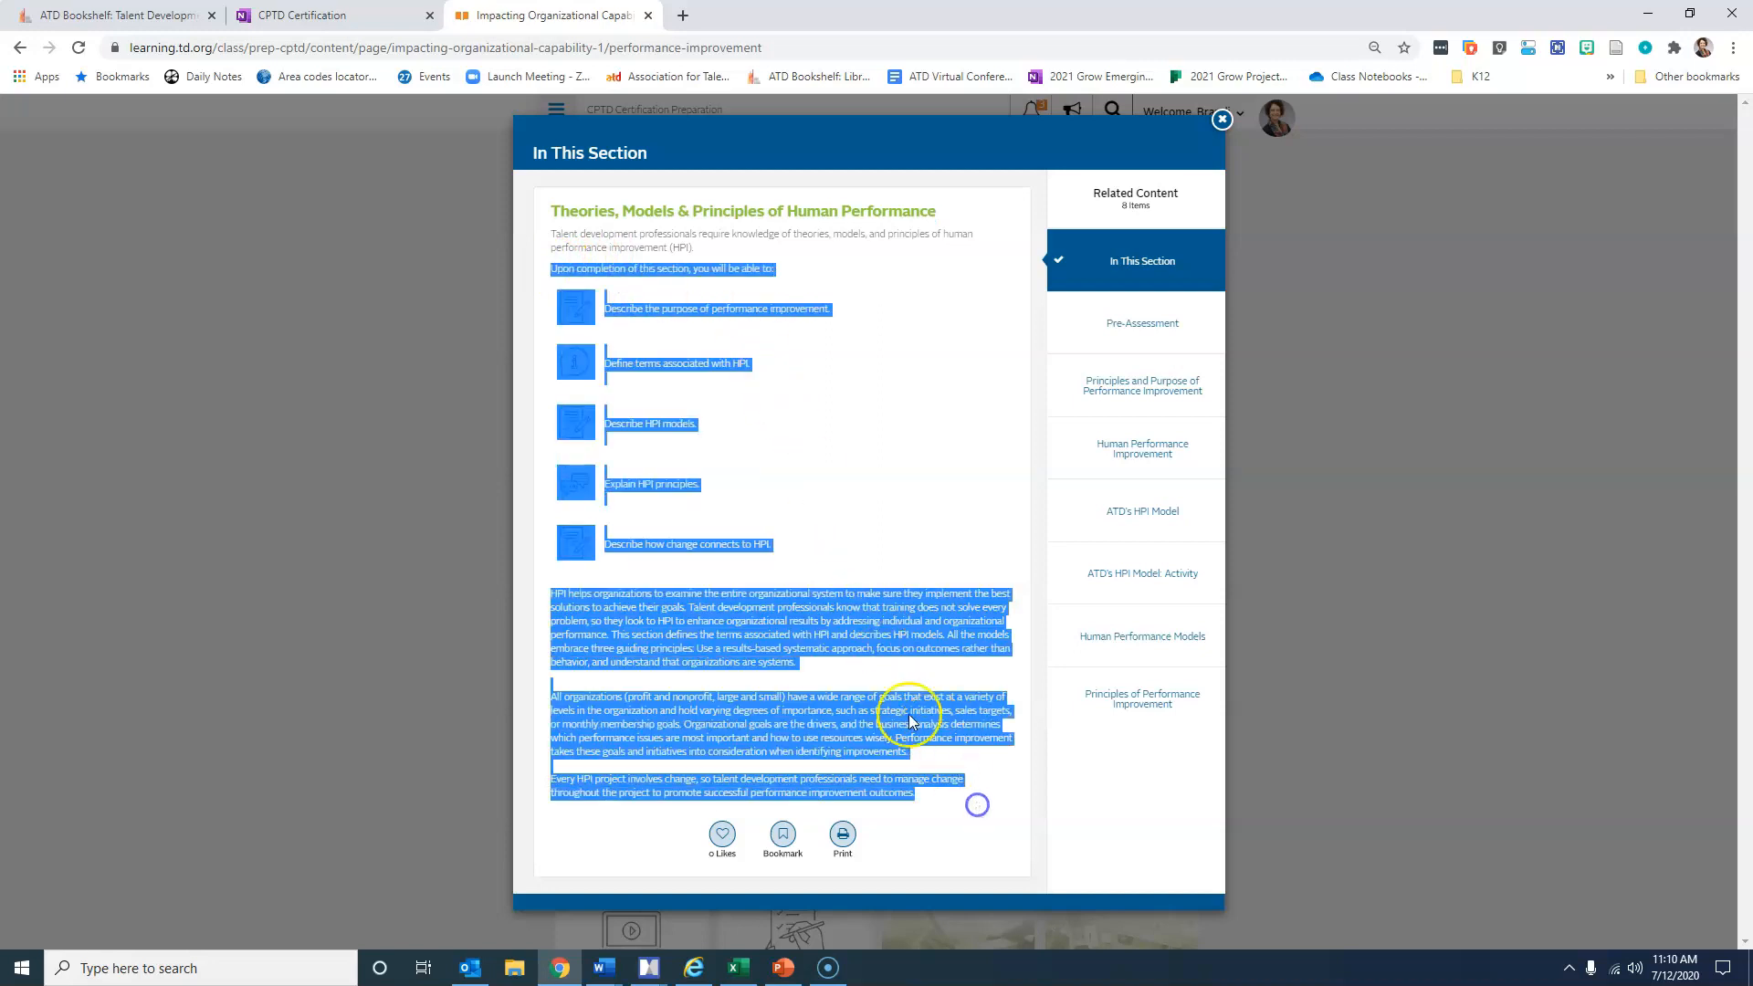
{"action": "right_click", "coordinate": [736, 622]}
{"action": "left_click", "coordinate": [780, 637]}
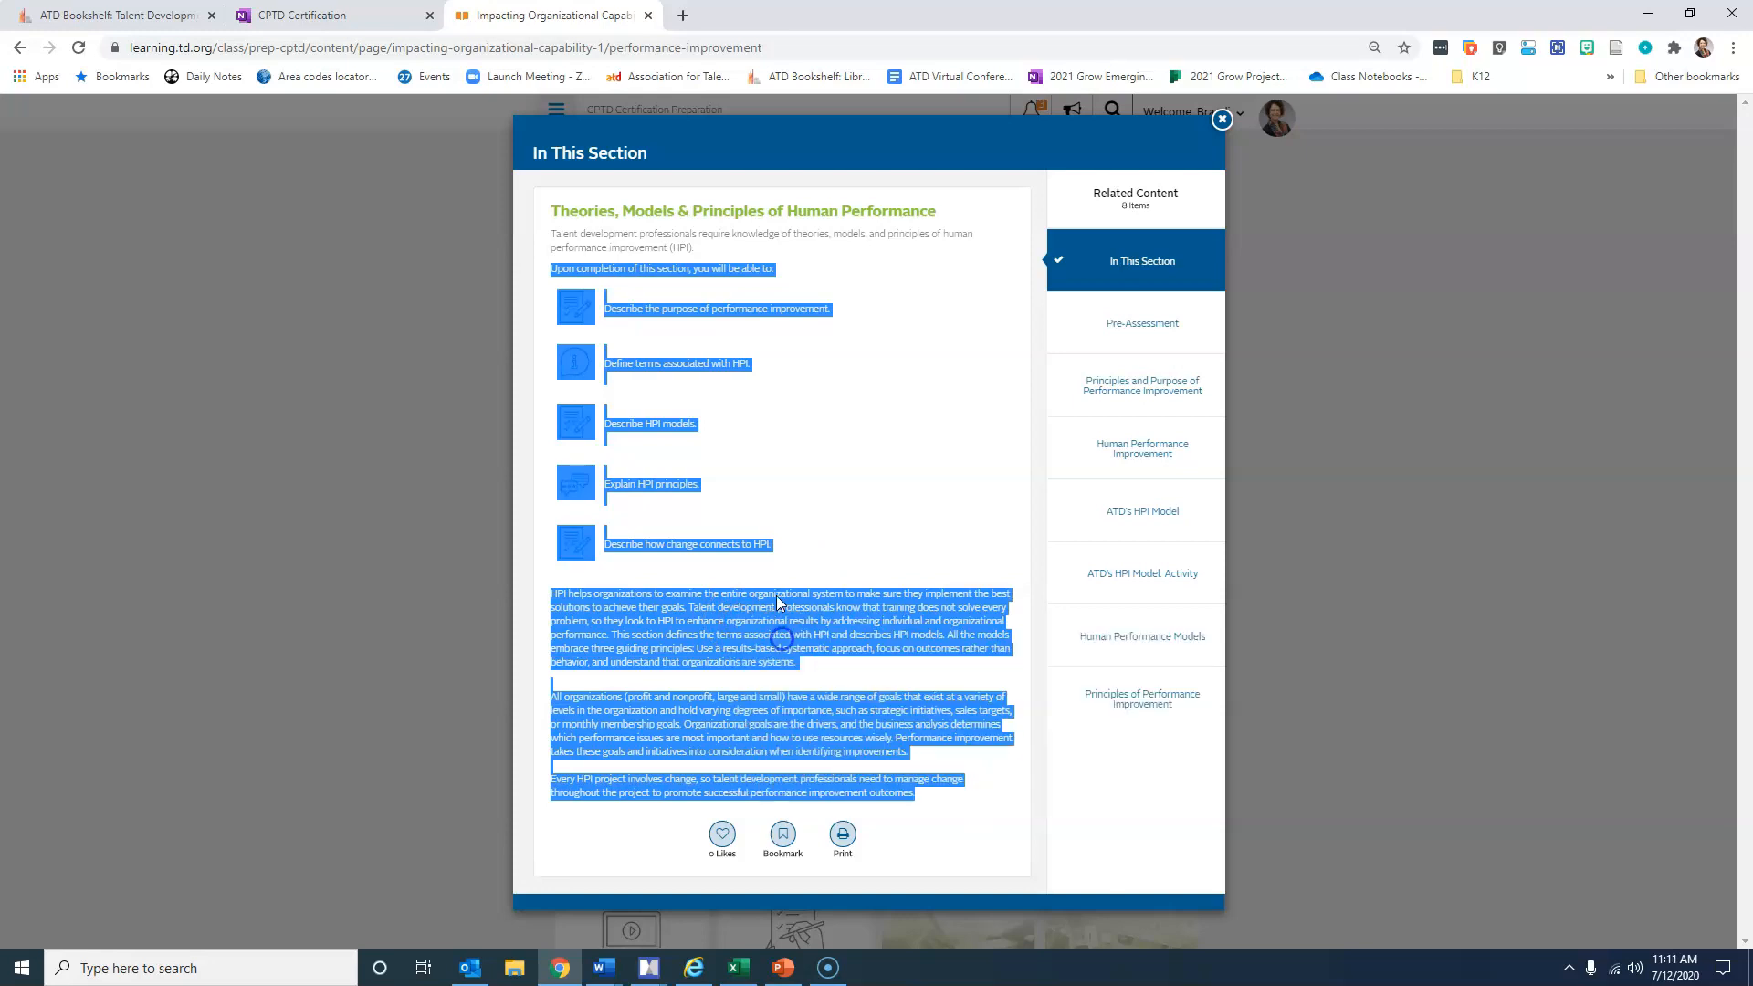
Step: Back in the OneNote notebook, paste the copied course text into the body of the 3.5 Performance Improvement page
{"action": "left_click", "coordinate": [293, 15]}
{"action": "left_click", "coordinate": [780, 400]}
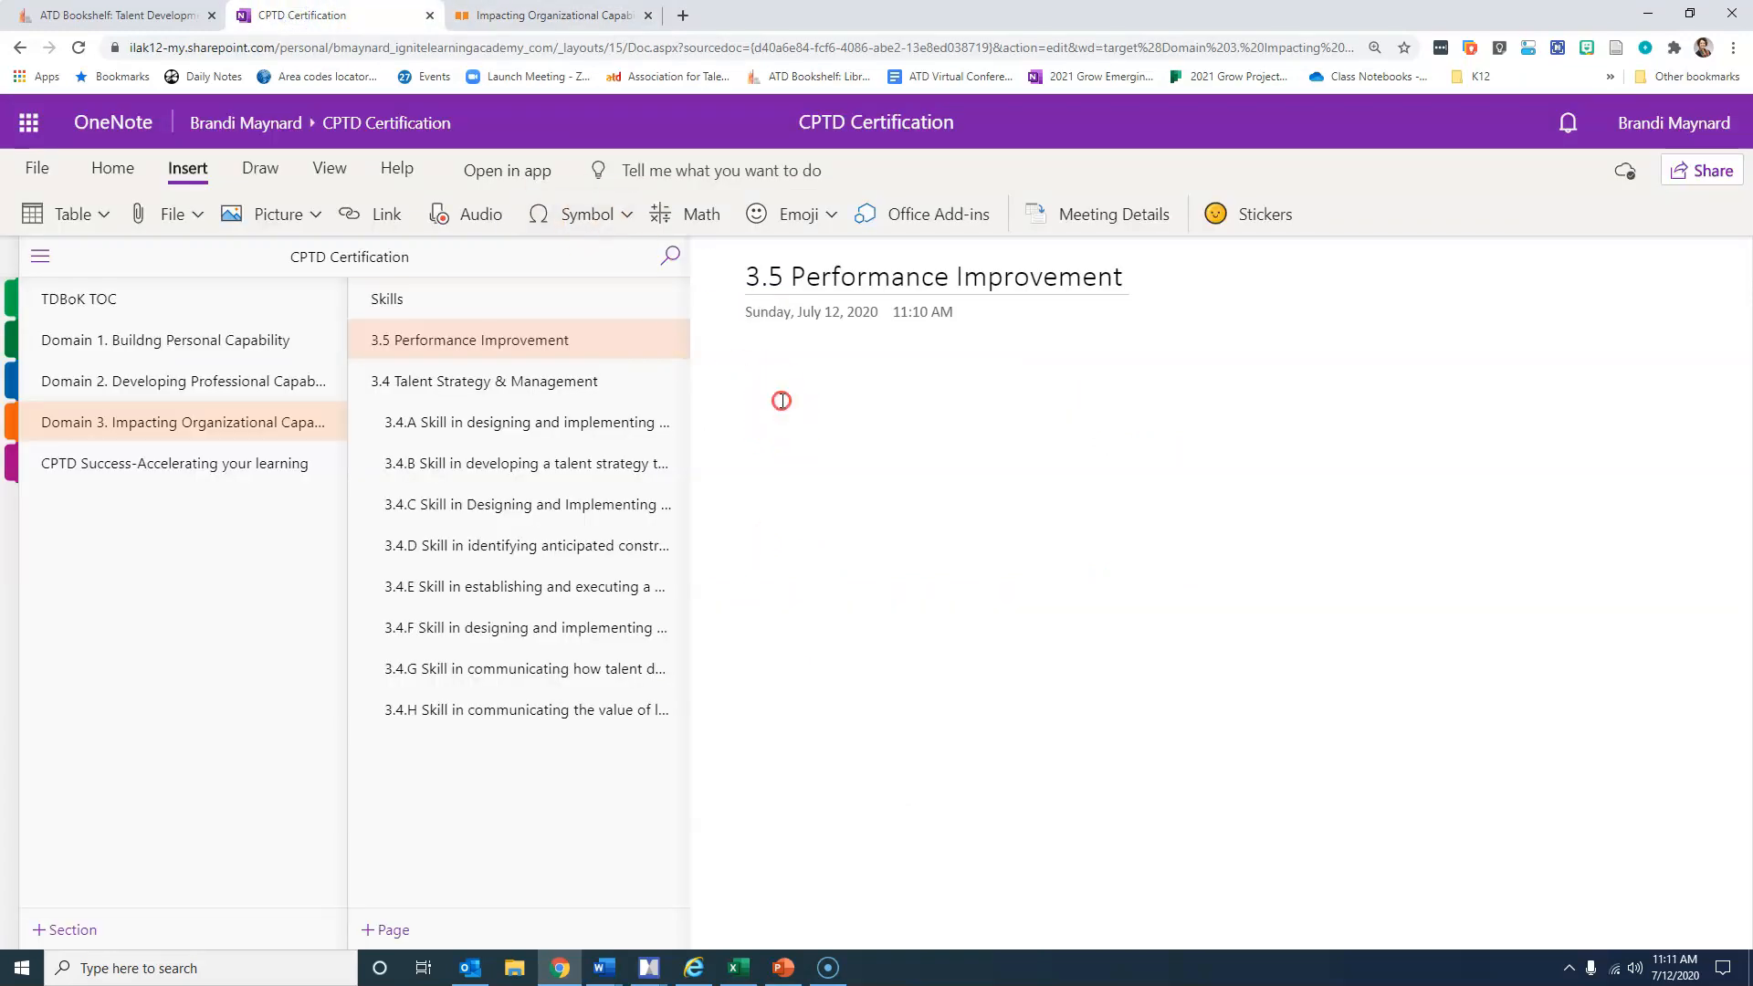
{"action": "right_click", "coordinate": [781, 401]}
{"action": "left_click", "coordinate": [869, 501]}
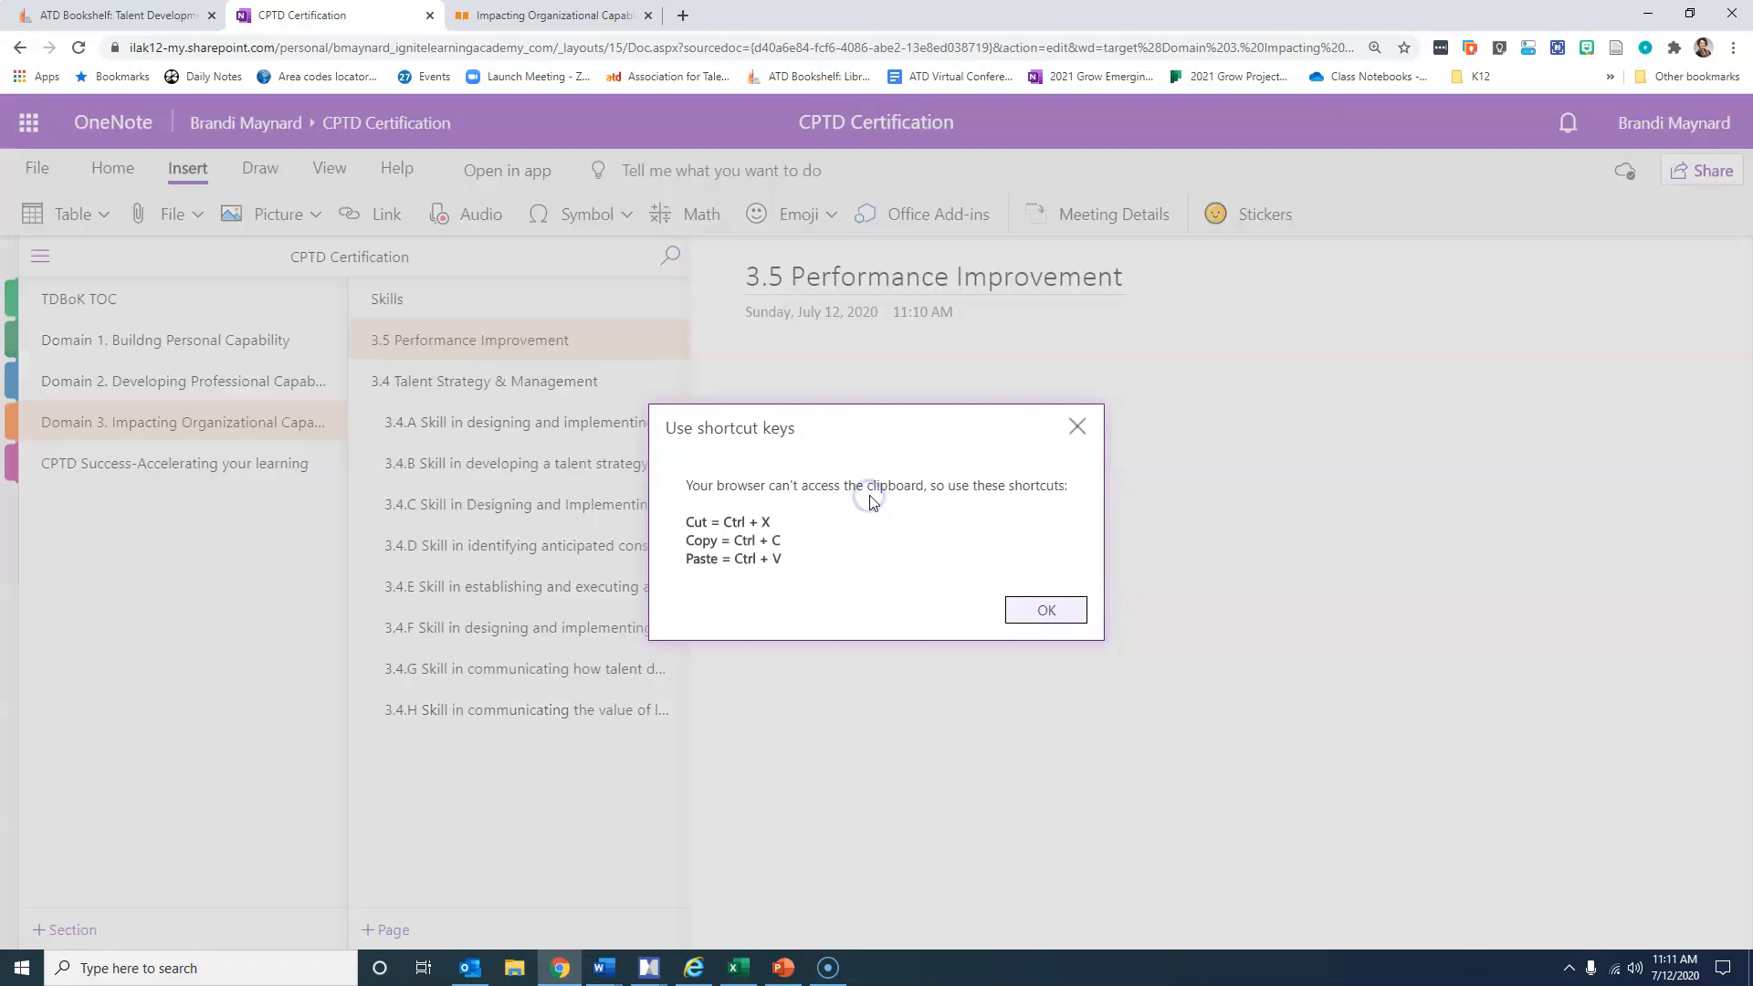
{"action": "left_click", "coordinate": [1037, 607]}
{"action": "key", "text": "ctrl+v"}
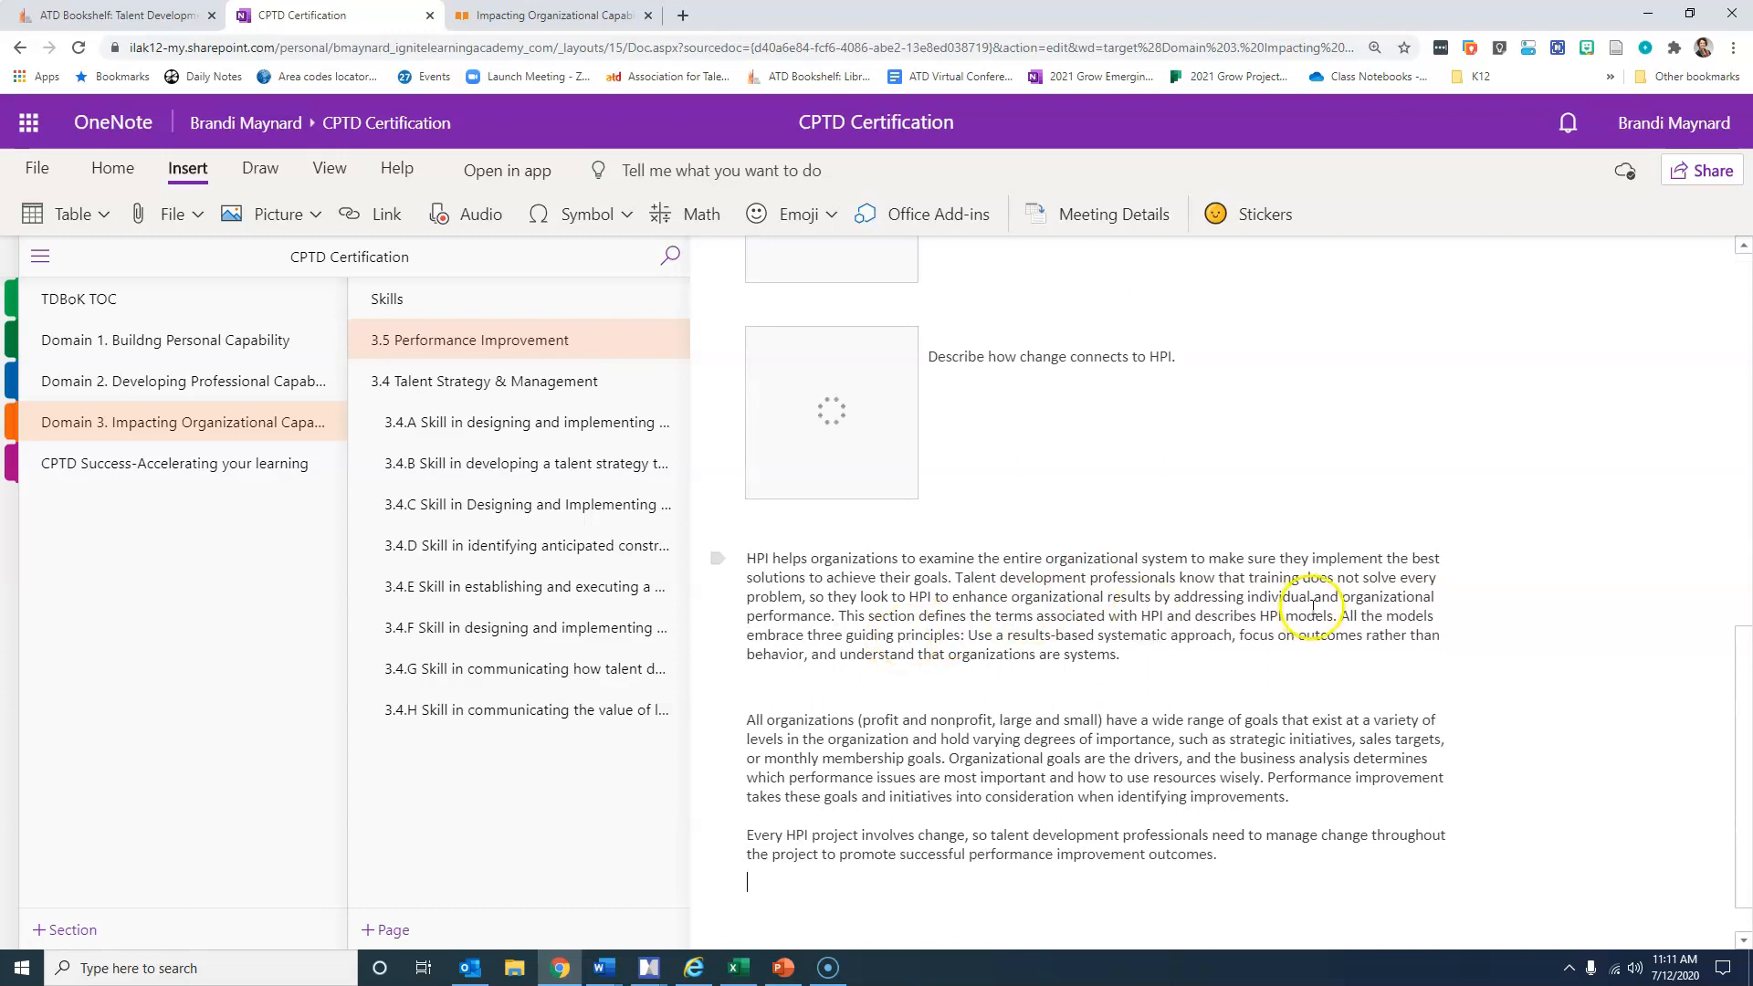
{"action": "scroll", "coordinate": [1312, 605], "scroll_direction": "up", "scroll_amount": 10}
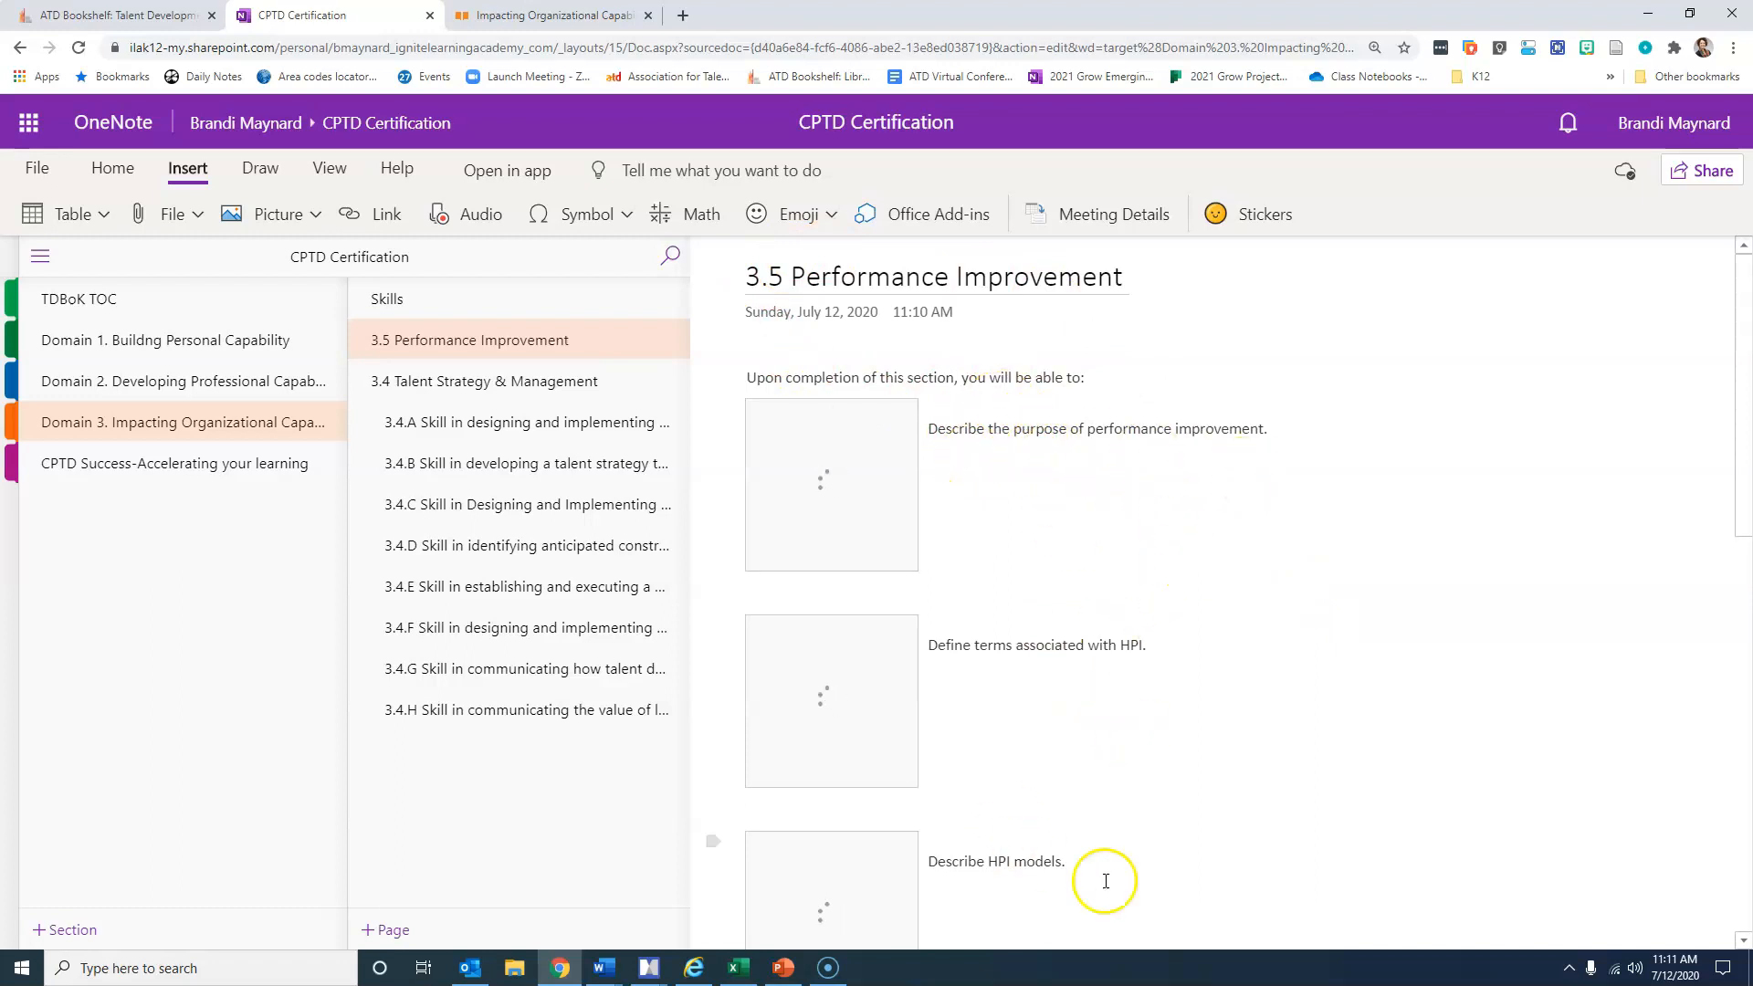
{"action": "scroll", "coordinate": [1108, 748], "scroll_direction": "down", "scroll_amount": 2}
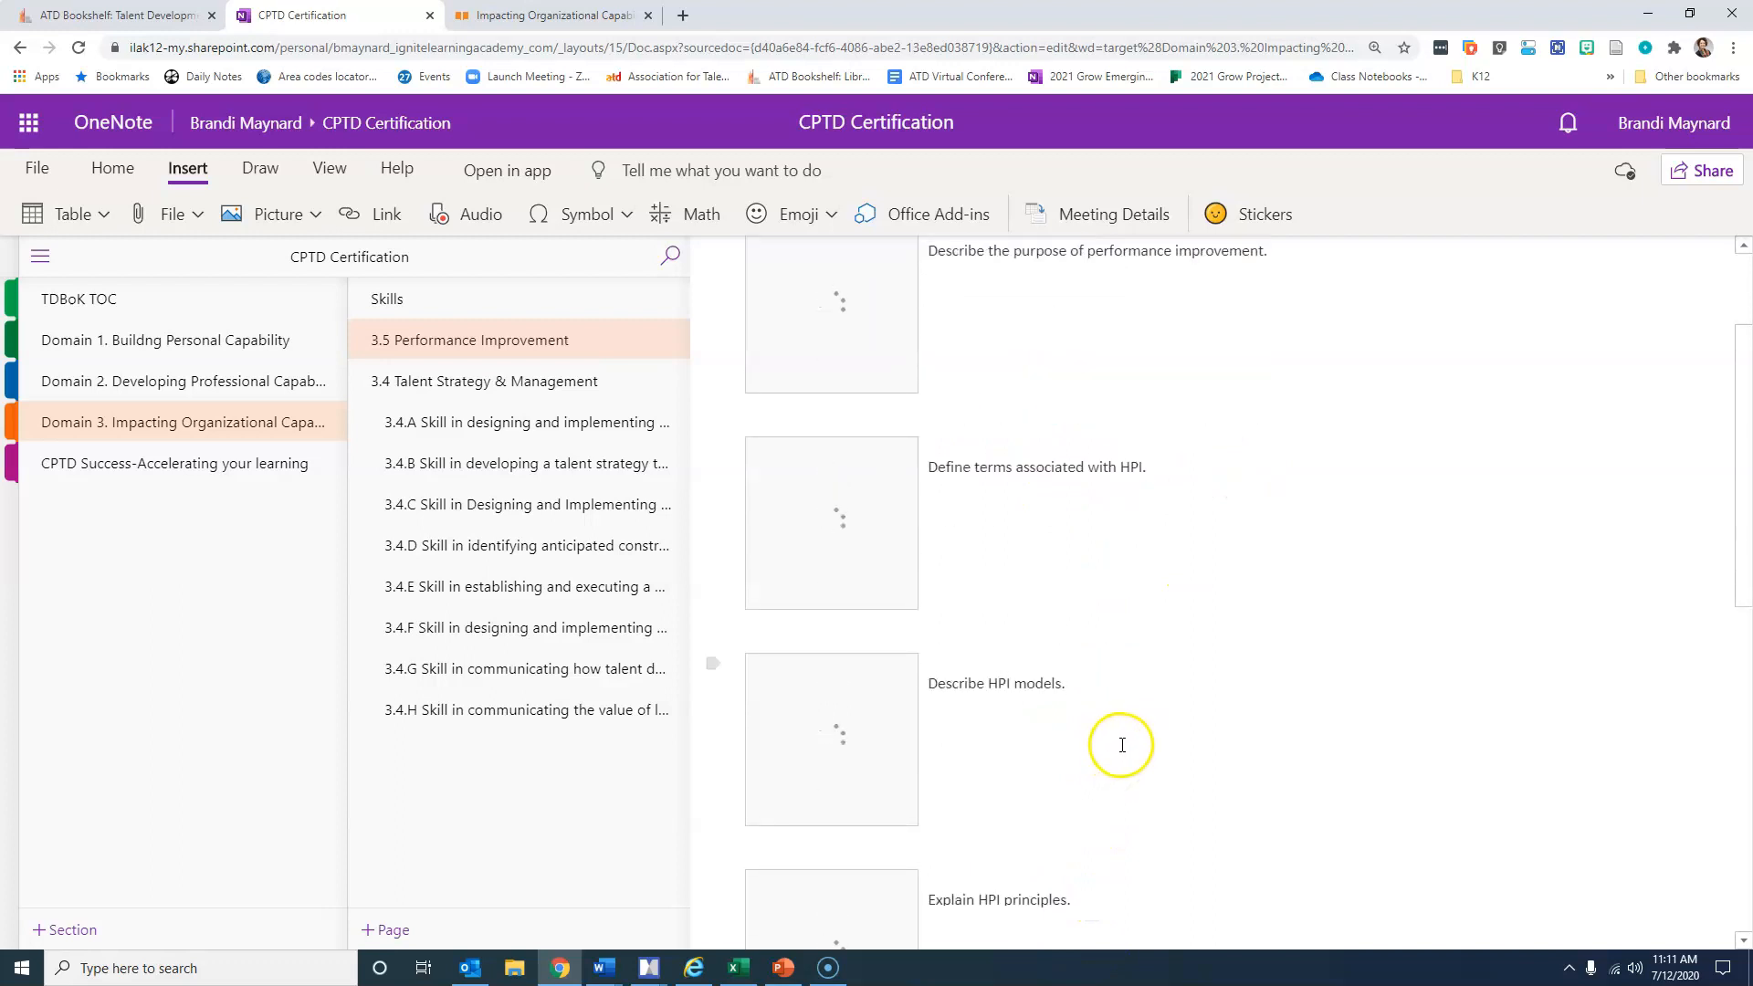
{"action": "scroll", "coordinate": [1122, 745], "scroll_direction": "up", "scroll_amount": 2}
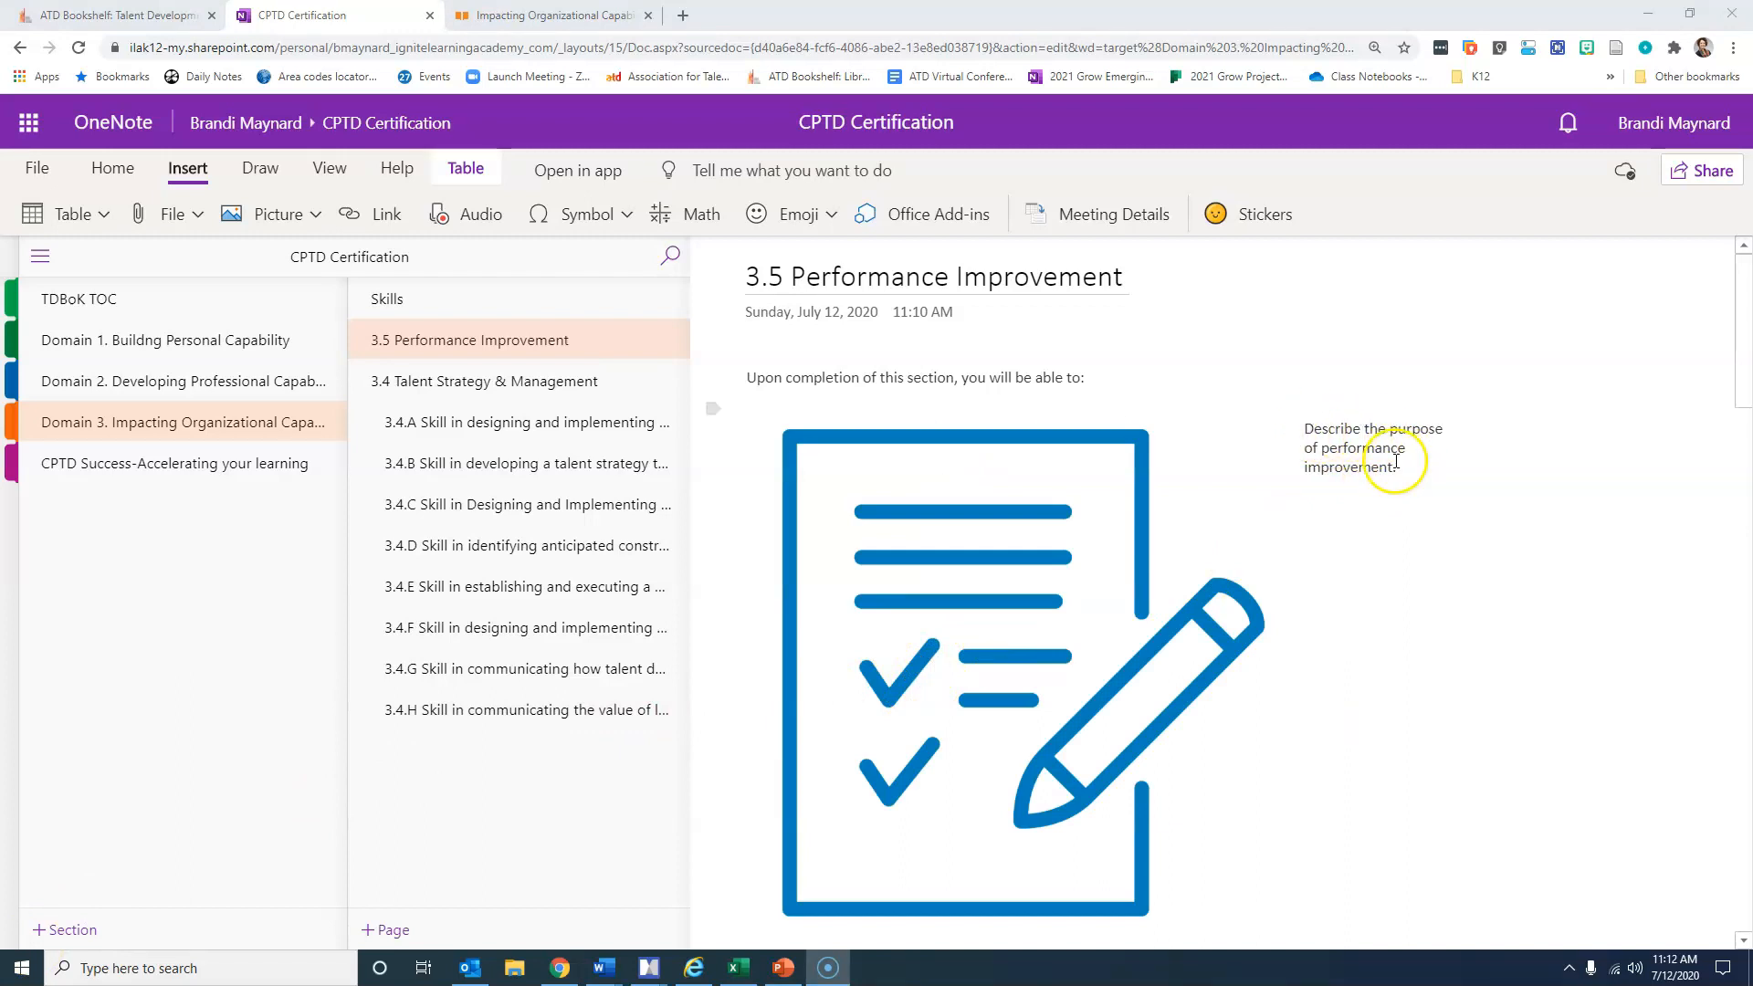
Step: Delete the large checklist and information icons beside the first two learning objectives
{"action": "left_click", "coordinate": [979, 526]}
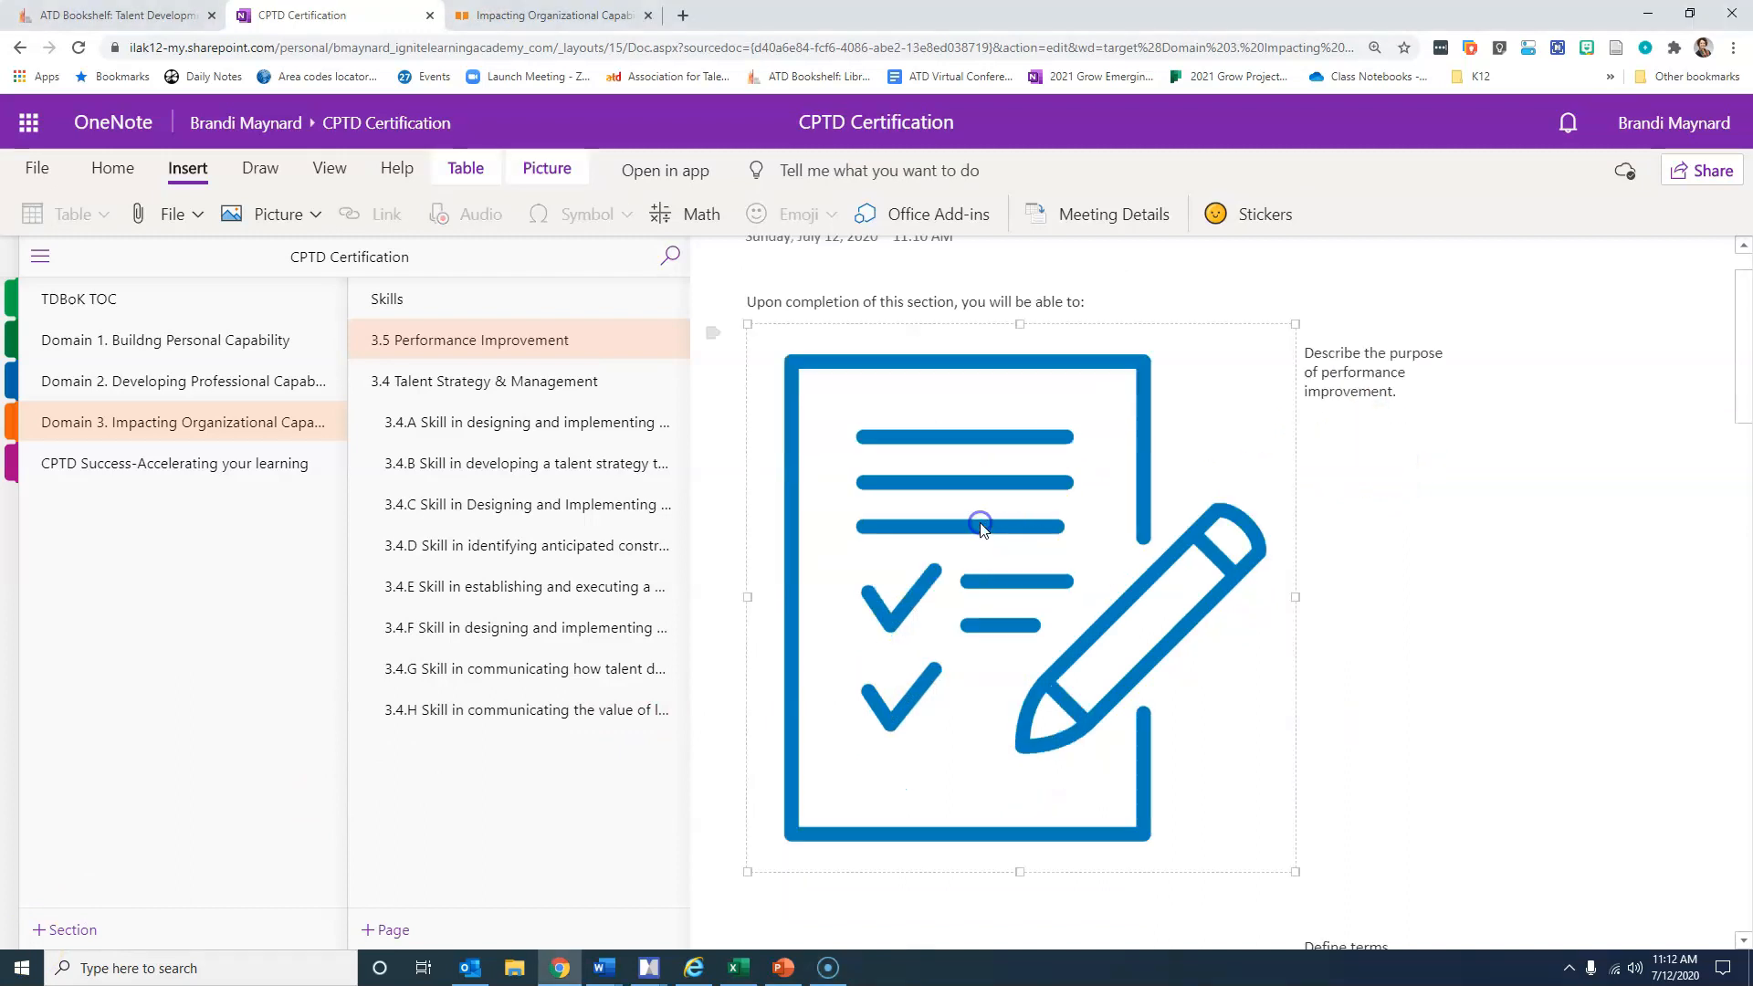
{"action": "left_click", "coordinate": [851, 522]}
{"action": "key", "text": "Delete"}
{"action": "left_click", "coordinate": [834, 590]}
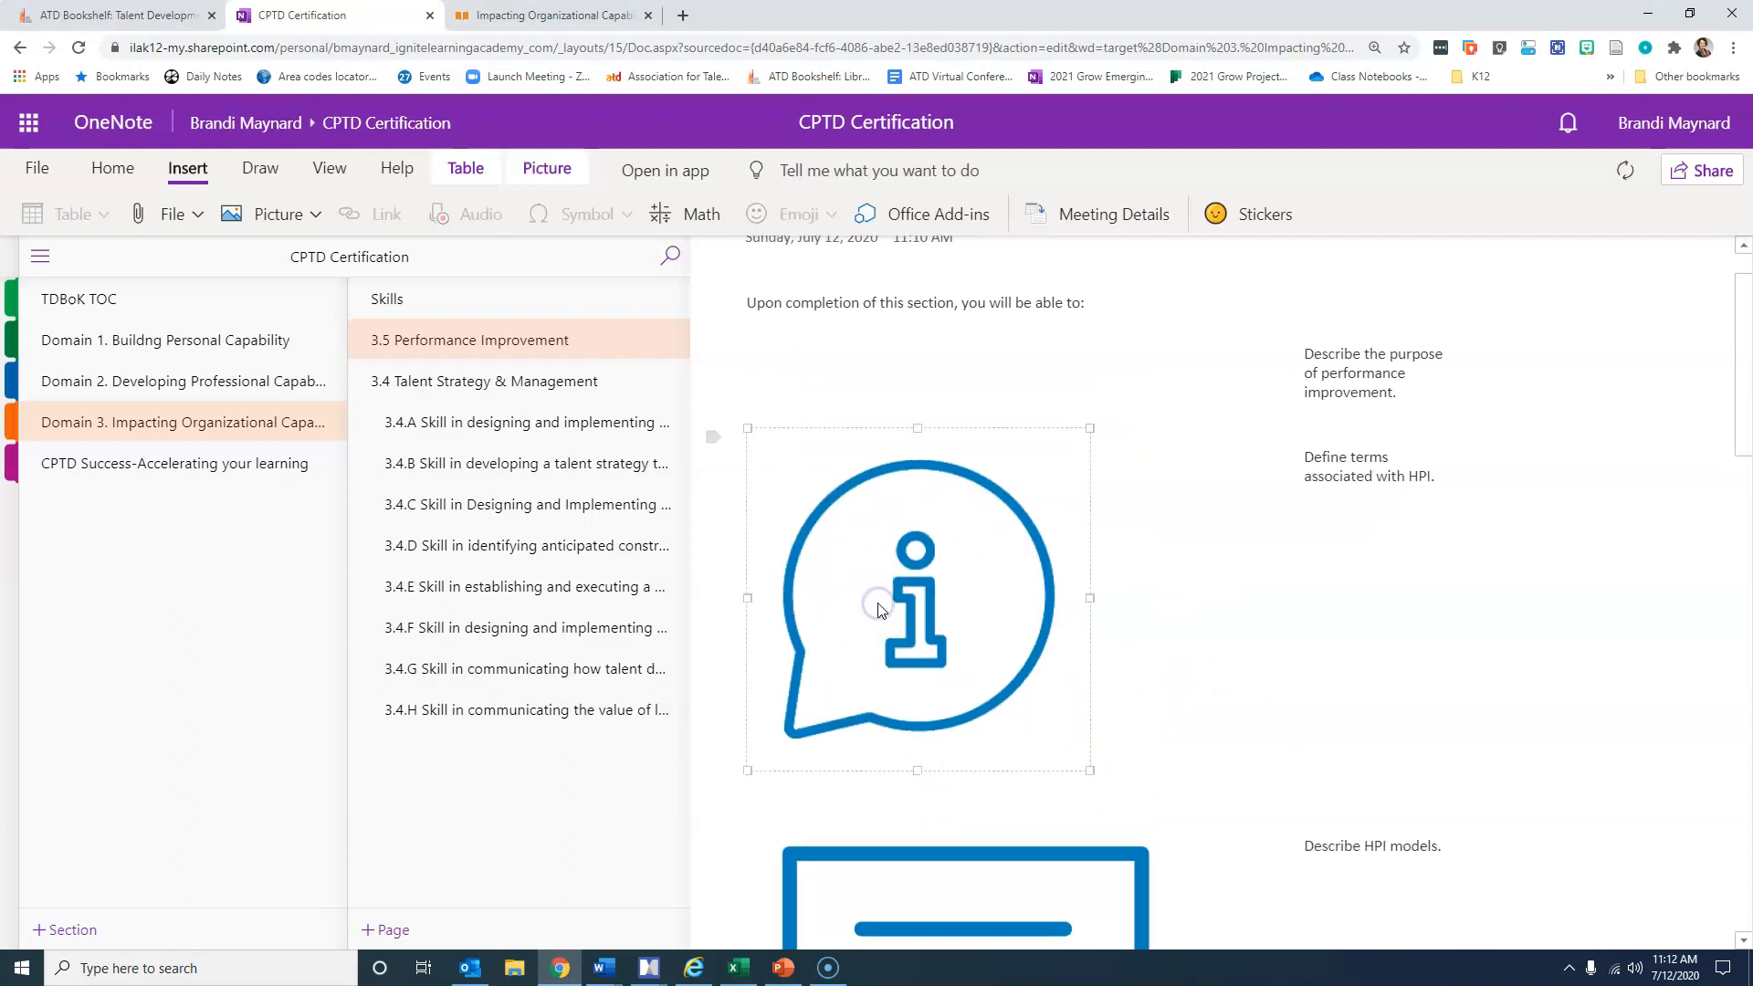
{"action": "key", "text": "Delete"}
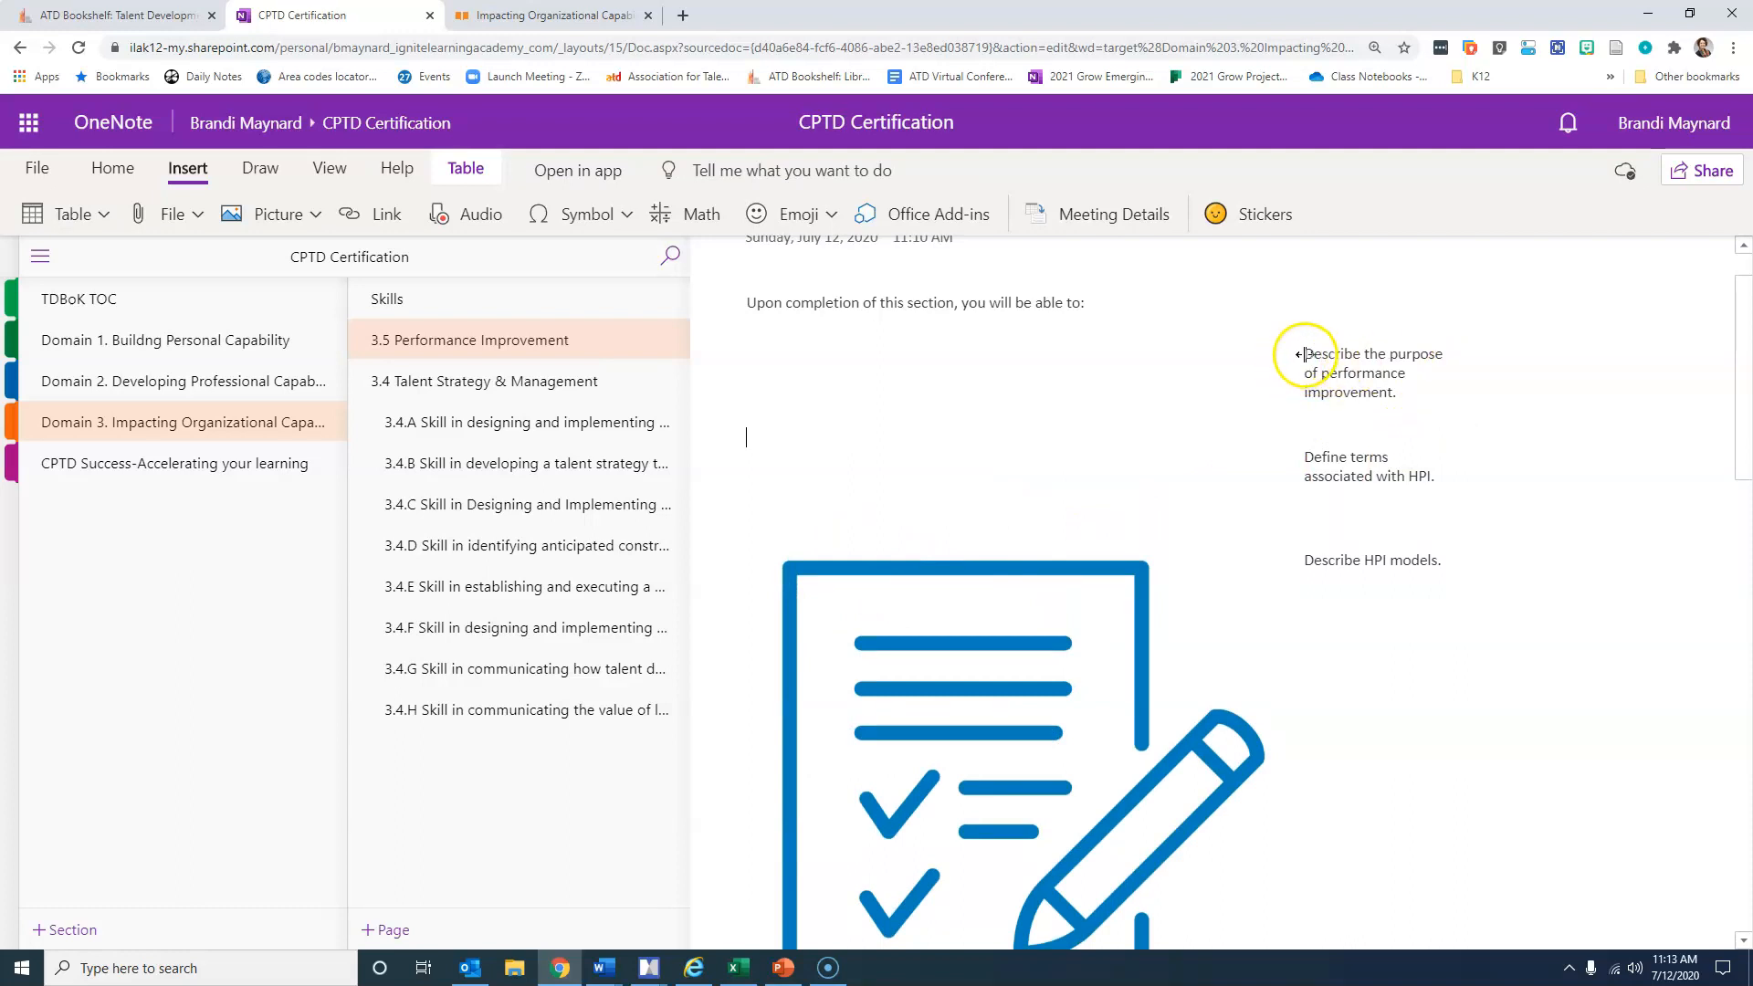
Step: Copy the first objective and add a new page titled "Describe the purpose of performance improvement."
{"action": "left_click_drag", "start_coordinate": [1300, 355], "coordinate": [1416, 380]}
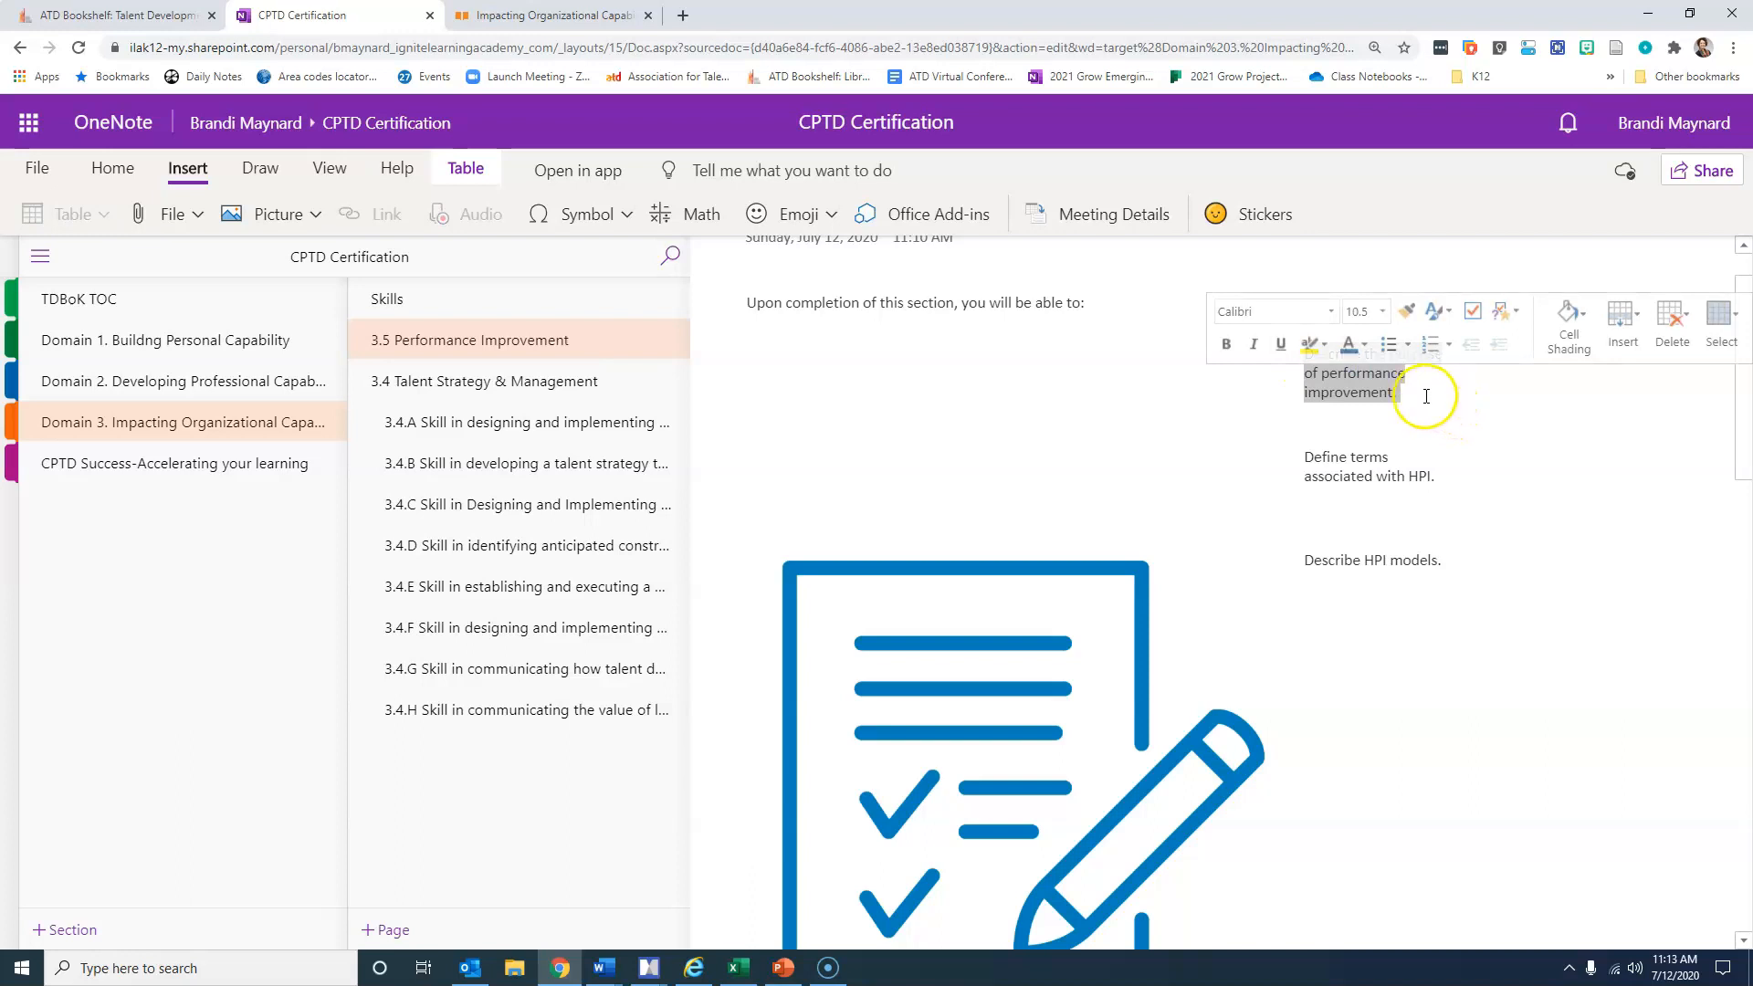
{"action": "right_click", "coordinate": [1358, 382]}
{"action": "left_click", "coordinate": [1383, 434]}
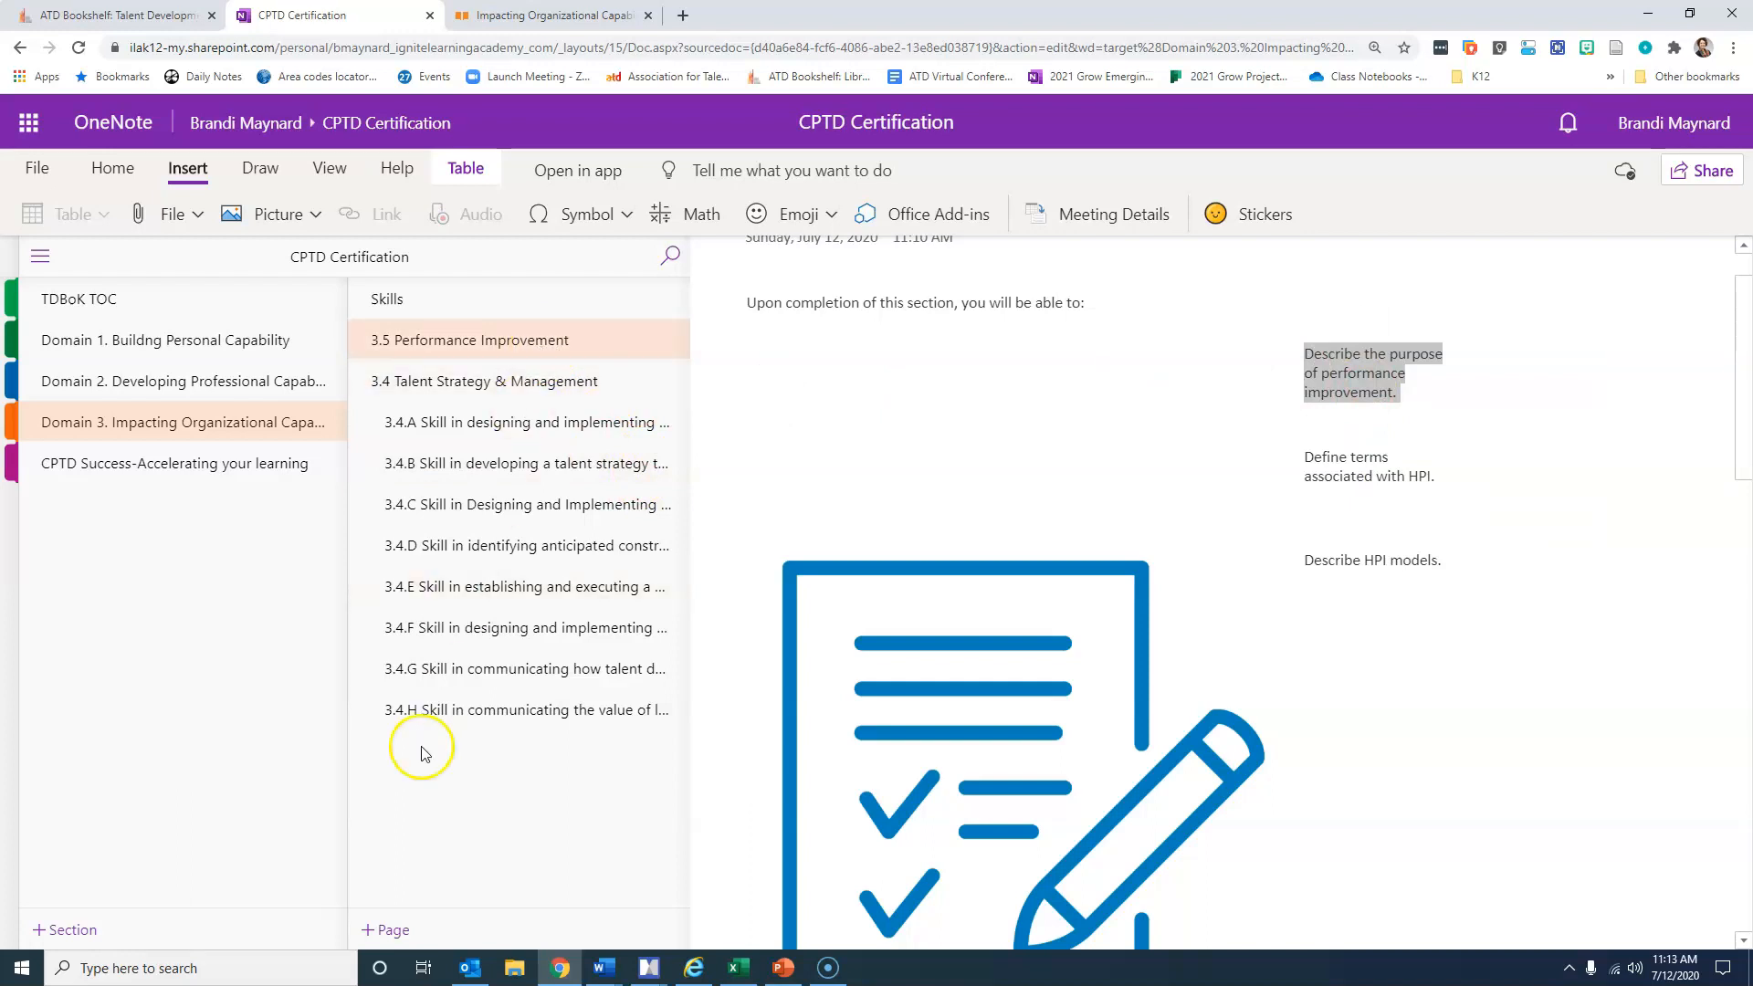
{"action": "left_click", "coordinate": [406, 934]}
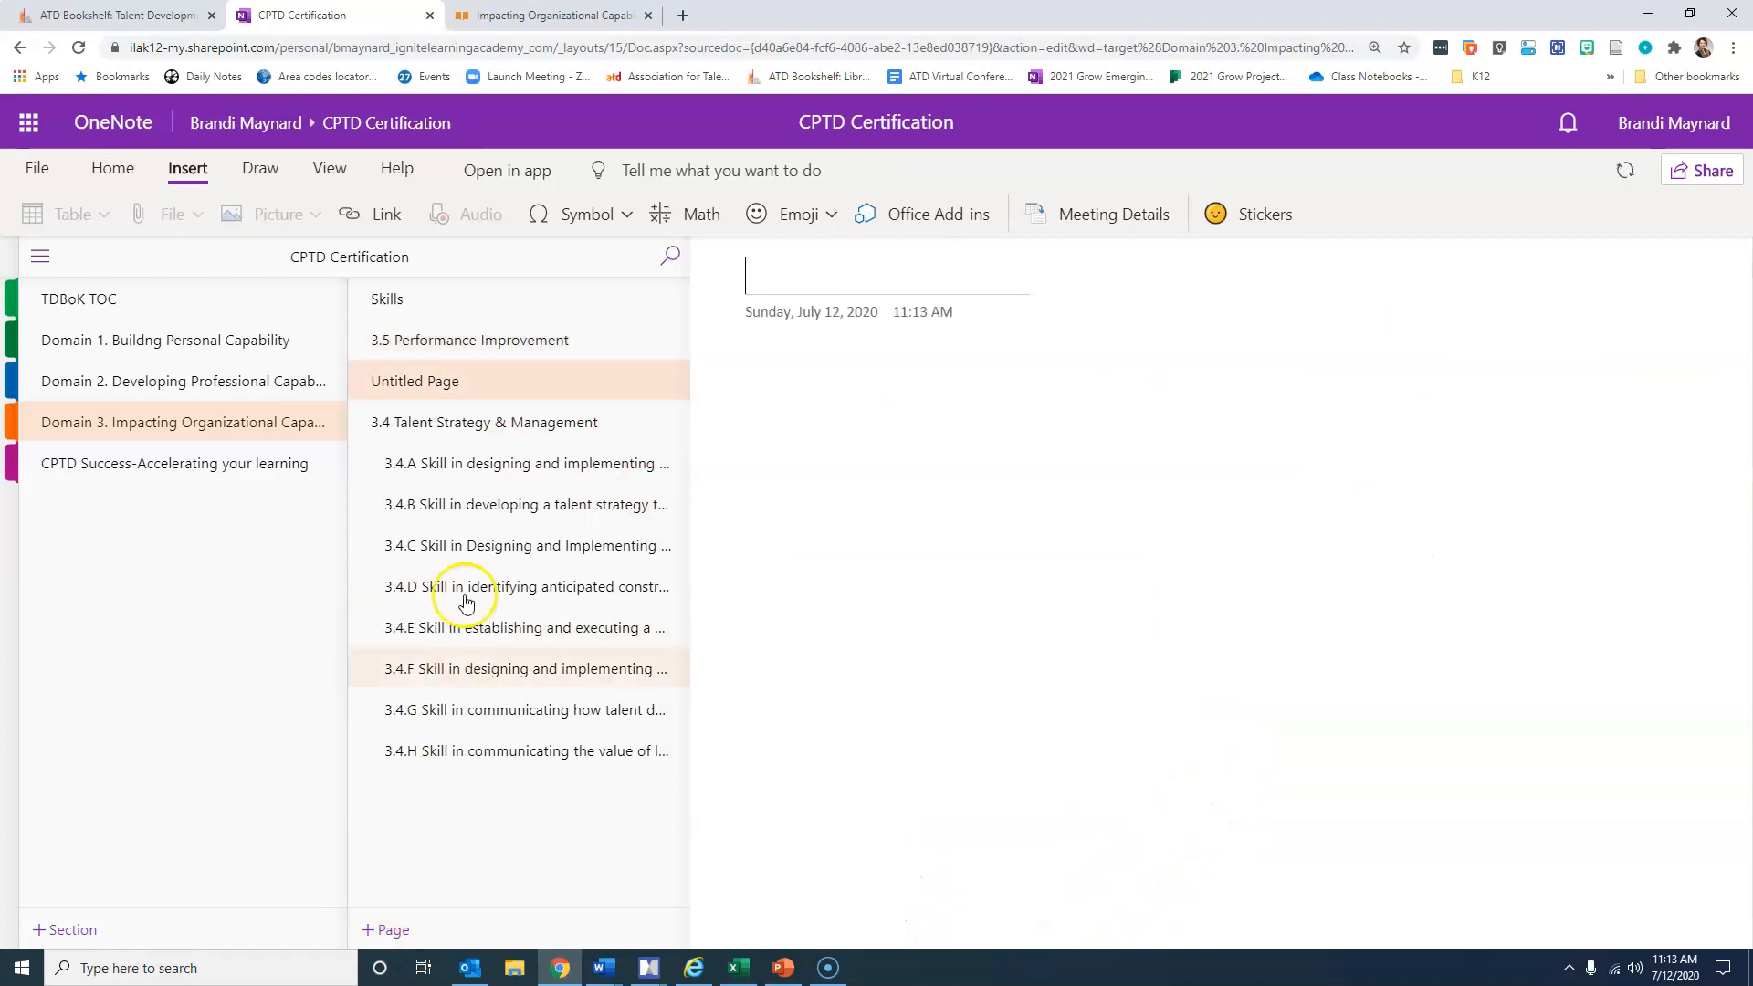
{"action": "left_click", "coordinate": [795, 284]}
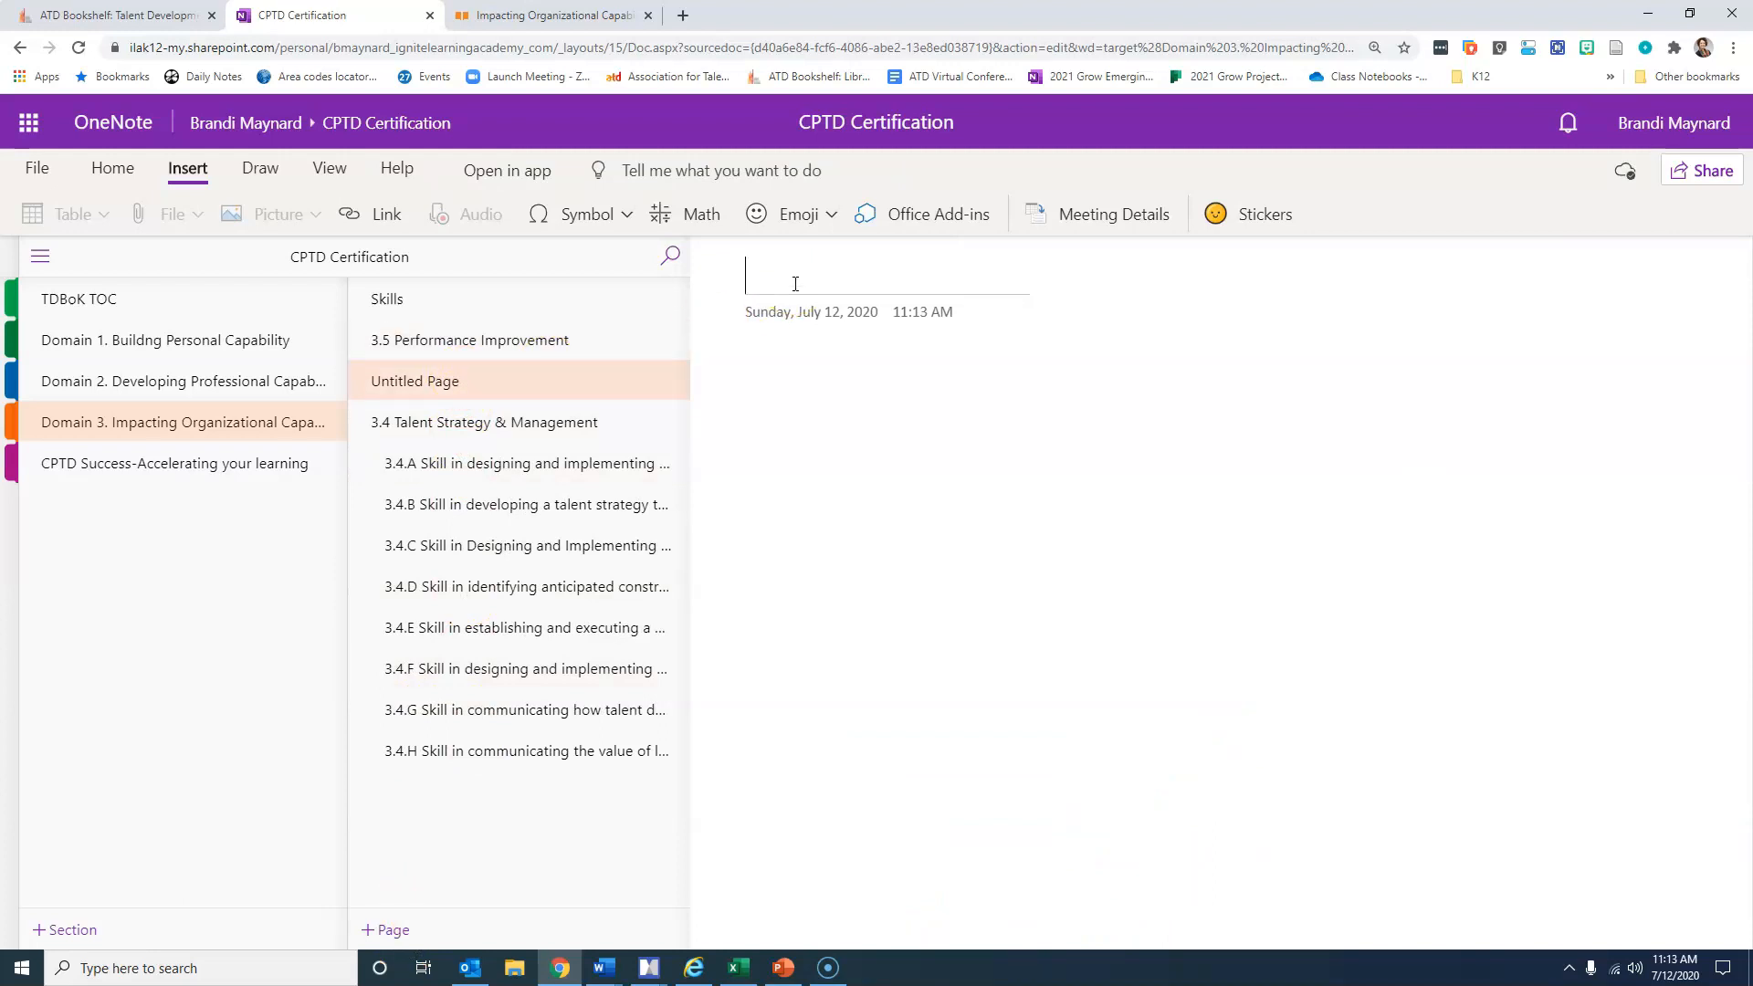
{"action": "key", "text": "ctrl+v"}
{"action": "left_click", "coordinate": [808, 280]}
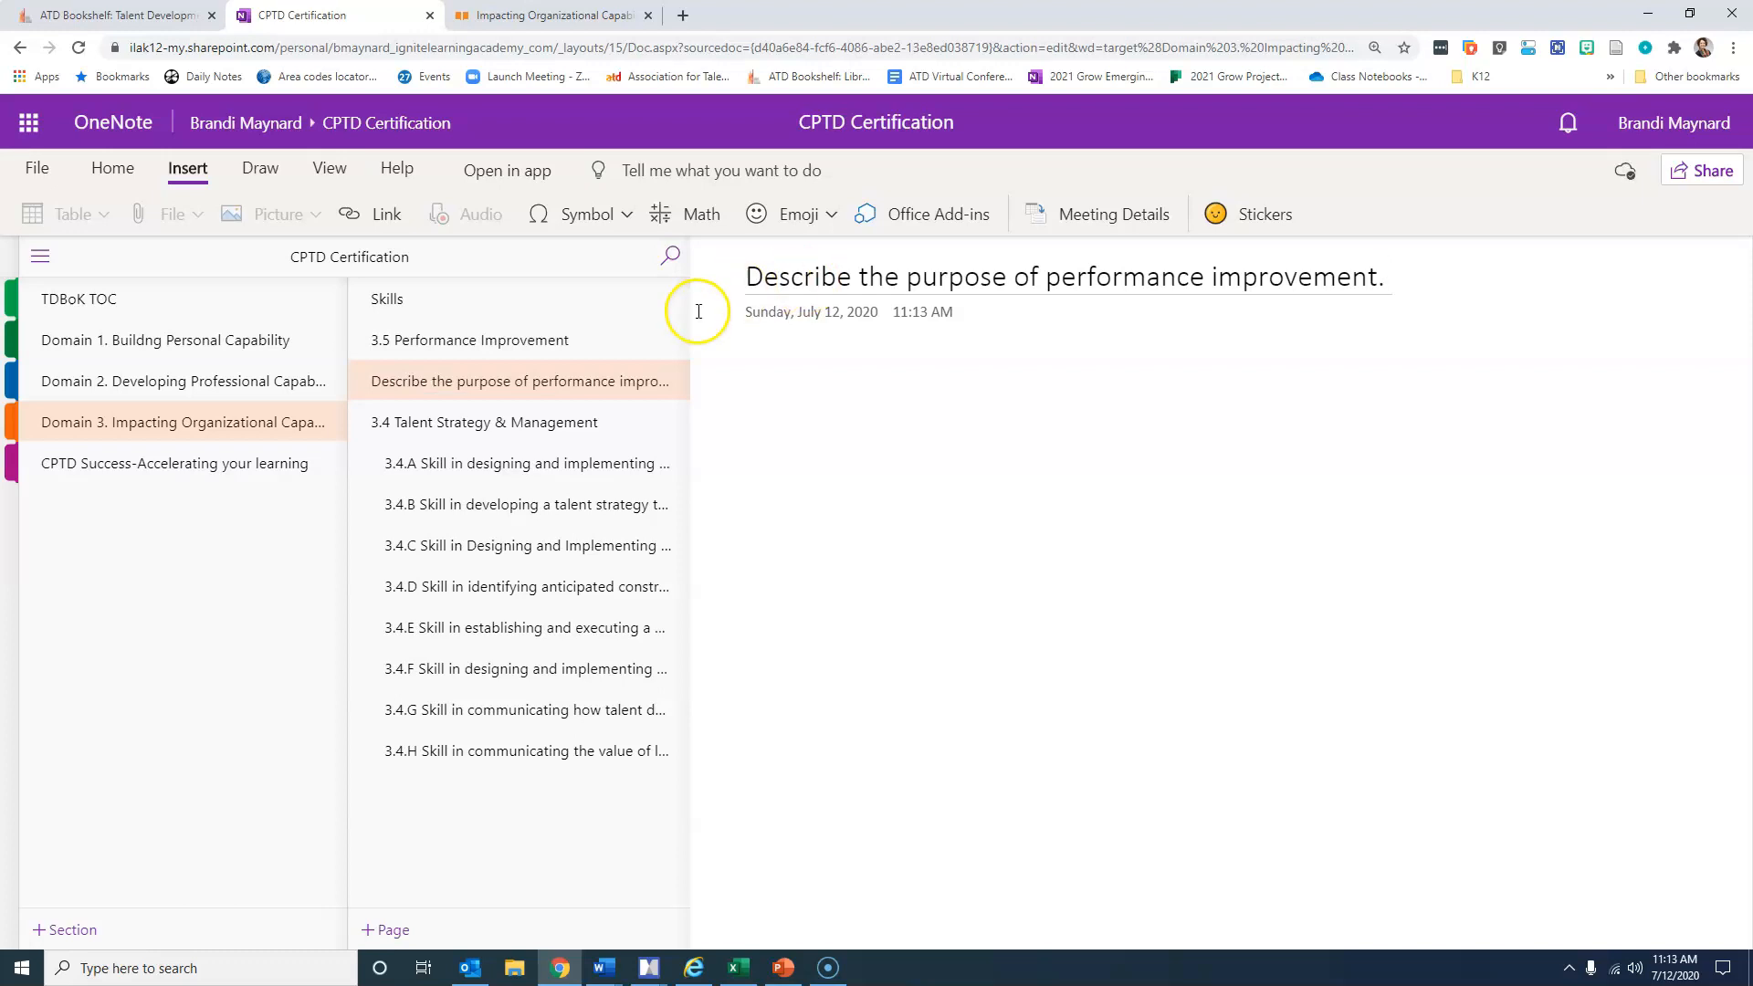
Step: Make the purpose of performance improvement page a subpage and prefix its title with "3.5.A"
{"action": "right_click", "coordinate": [537, 379]}
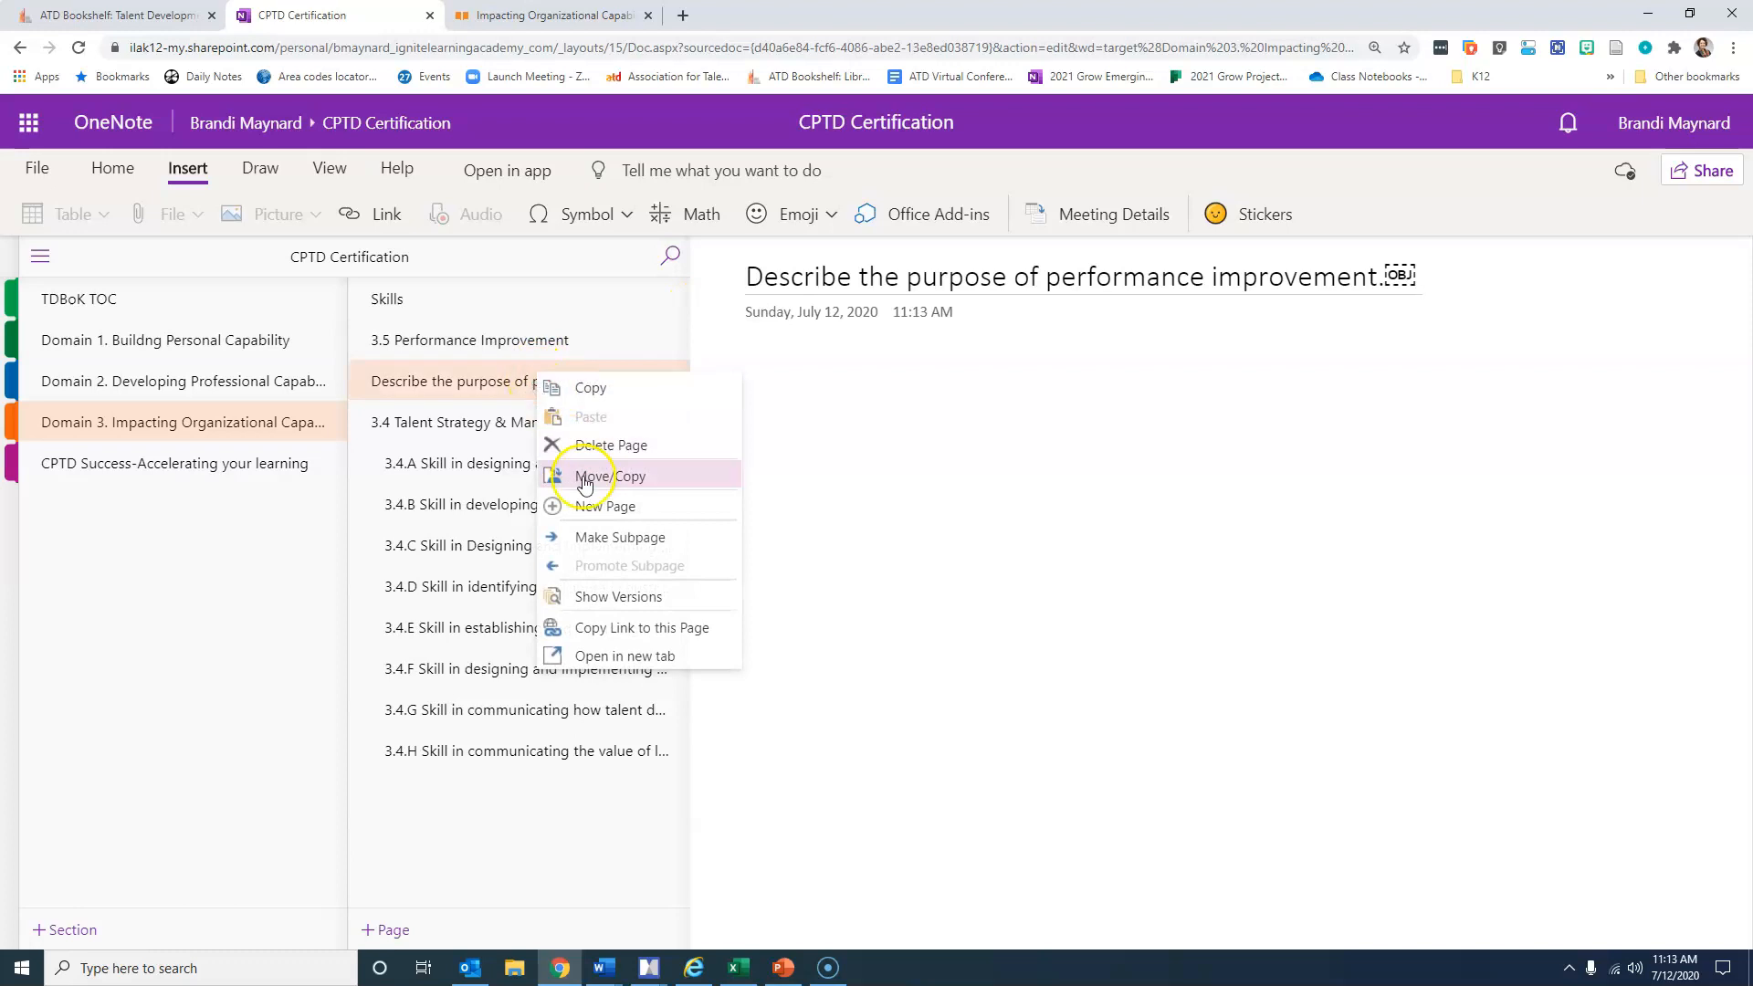
{"action": "left_click", "coordinate": [585, 536]}
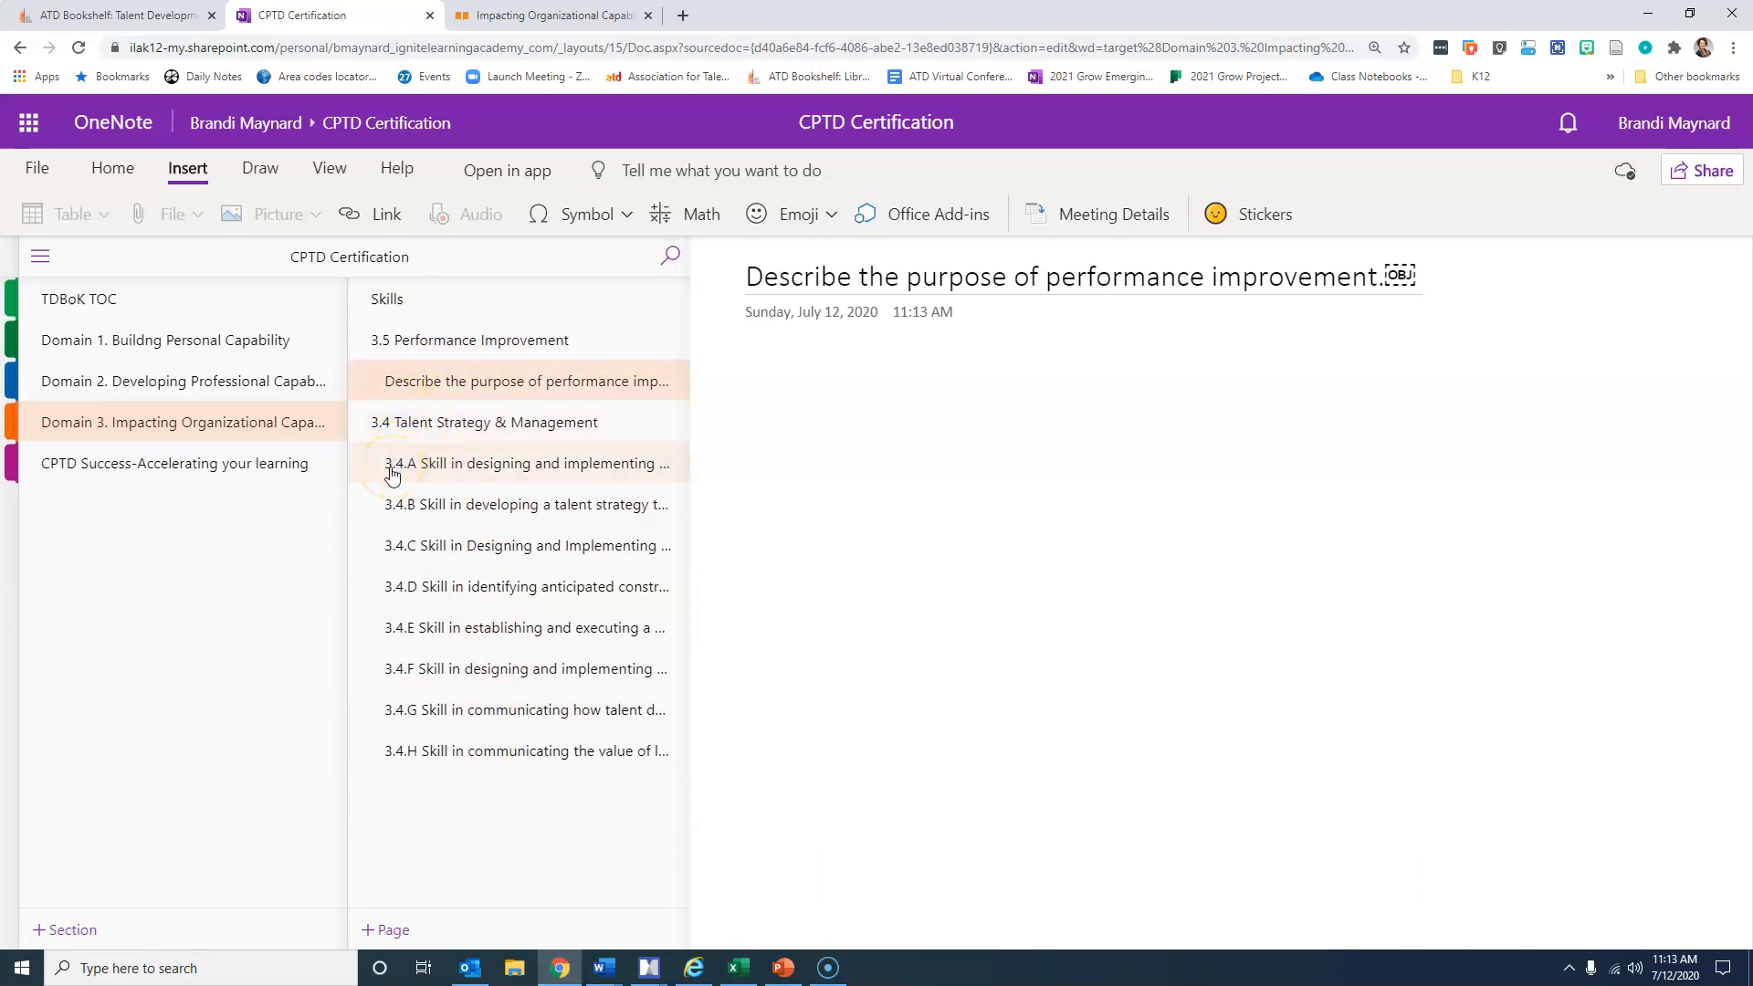
{"action": "left_click", "coordinate": [748, 274]}
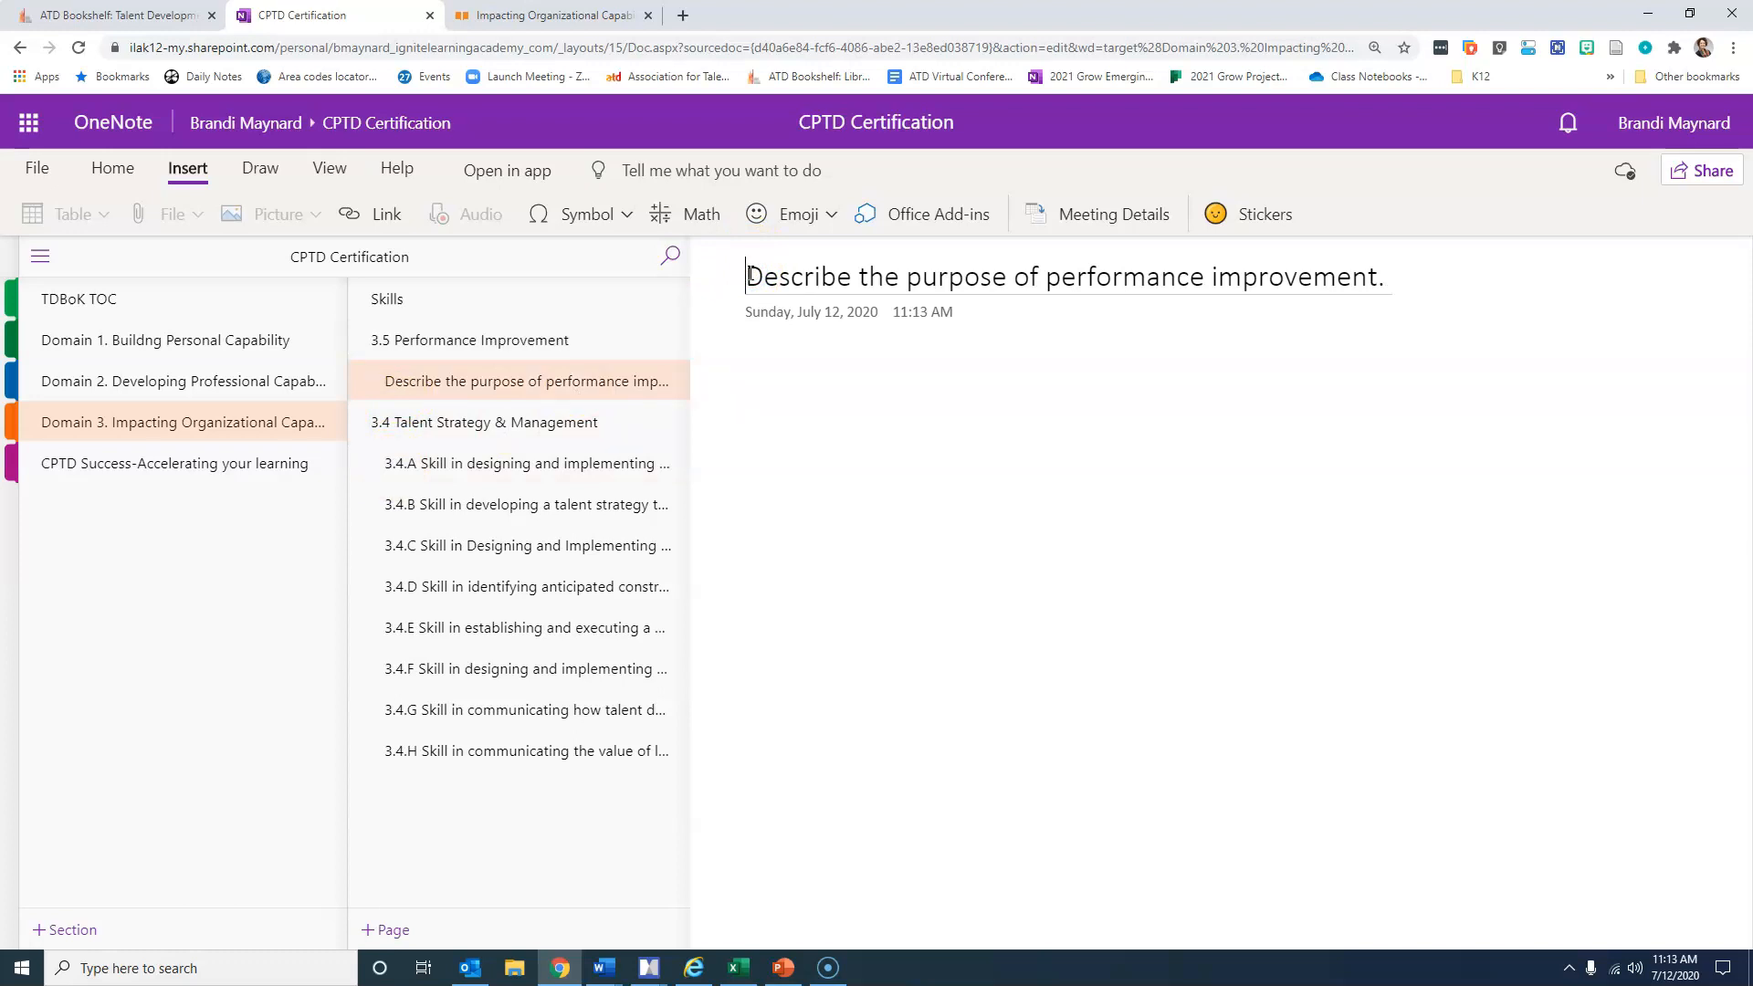
{"action": "type", "text": "3."}
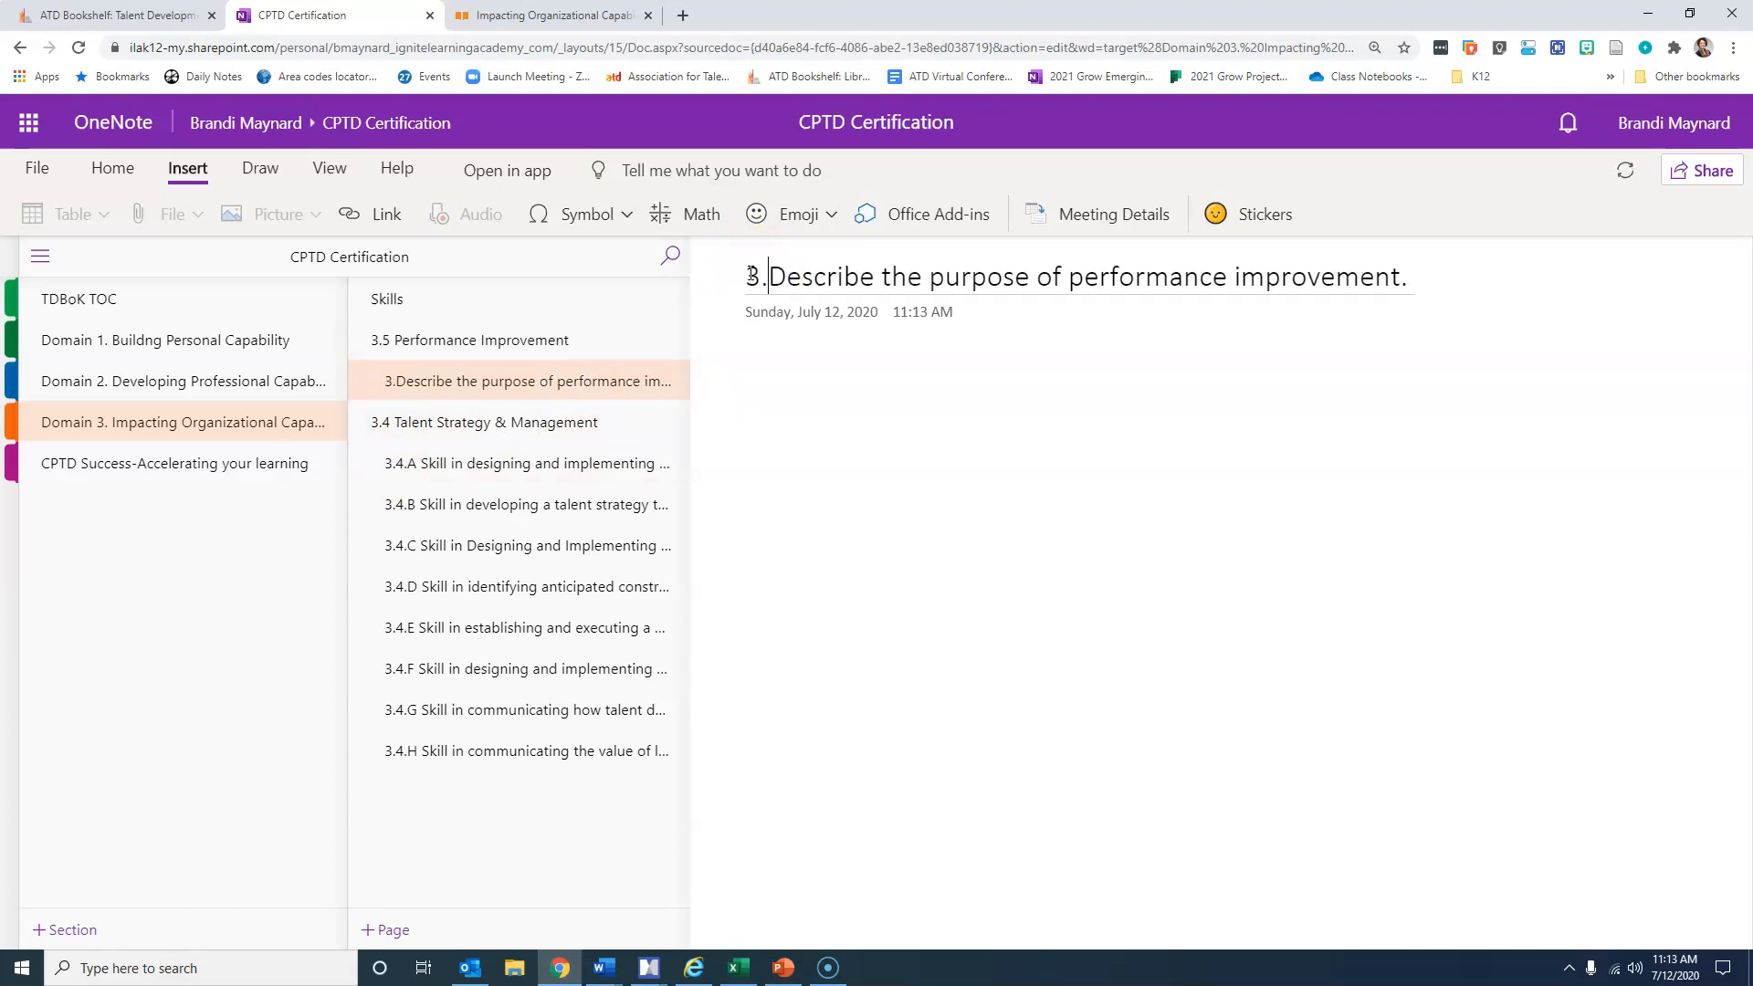
{"action": "type", "text": "5."}
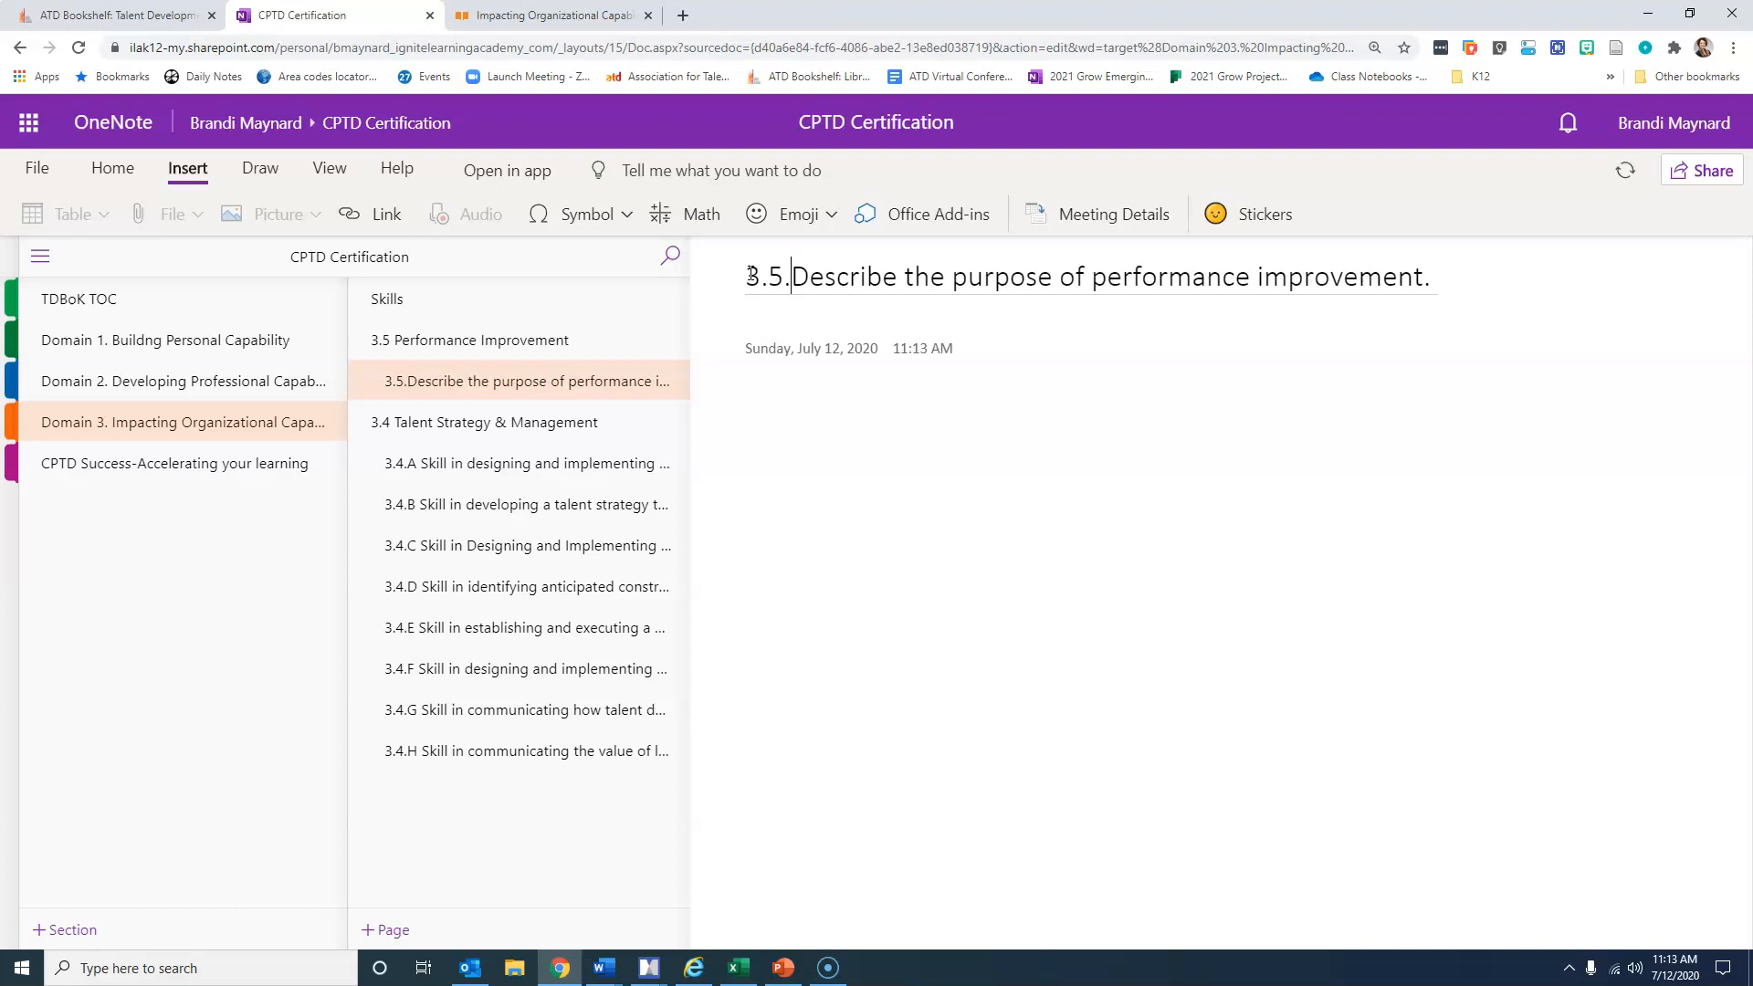
{"action": "type", "text": "A"}
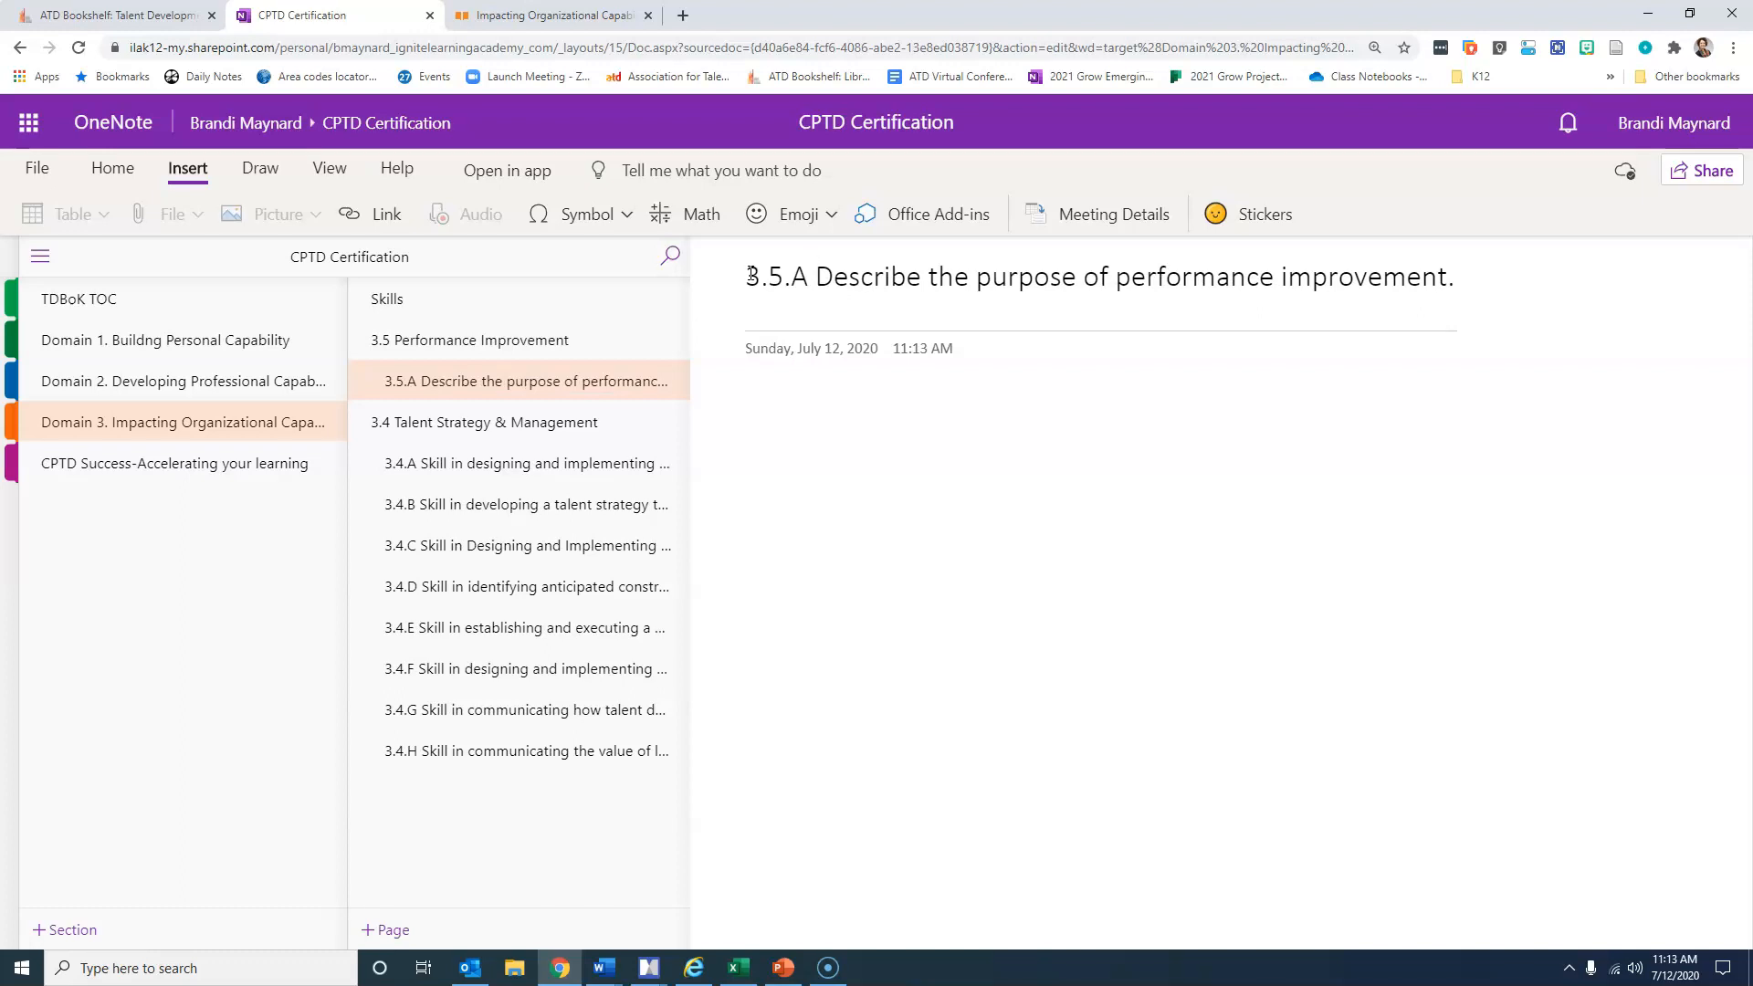
Step: Move the 3.5 Performance Improvement page below 3.4.H and promote it from subpage to main page
{"action": "left_click", "coordinate": [511, 342]}
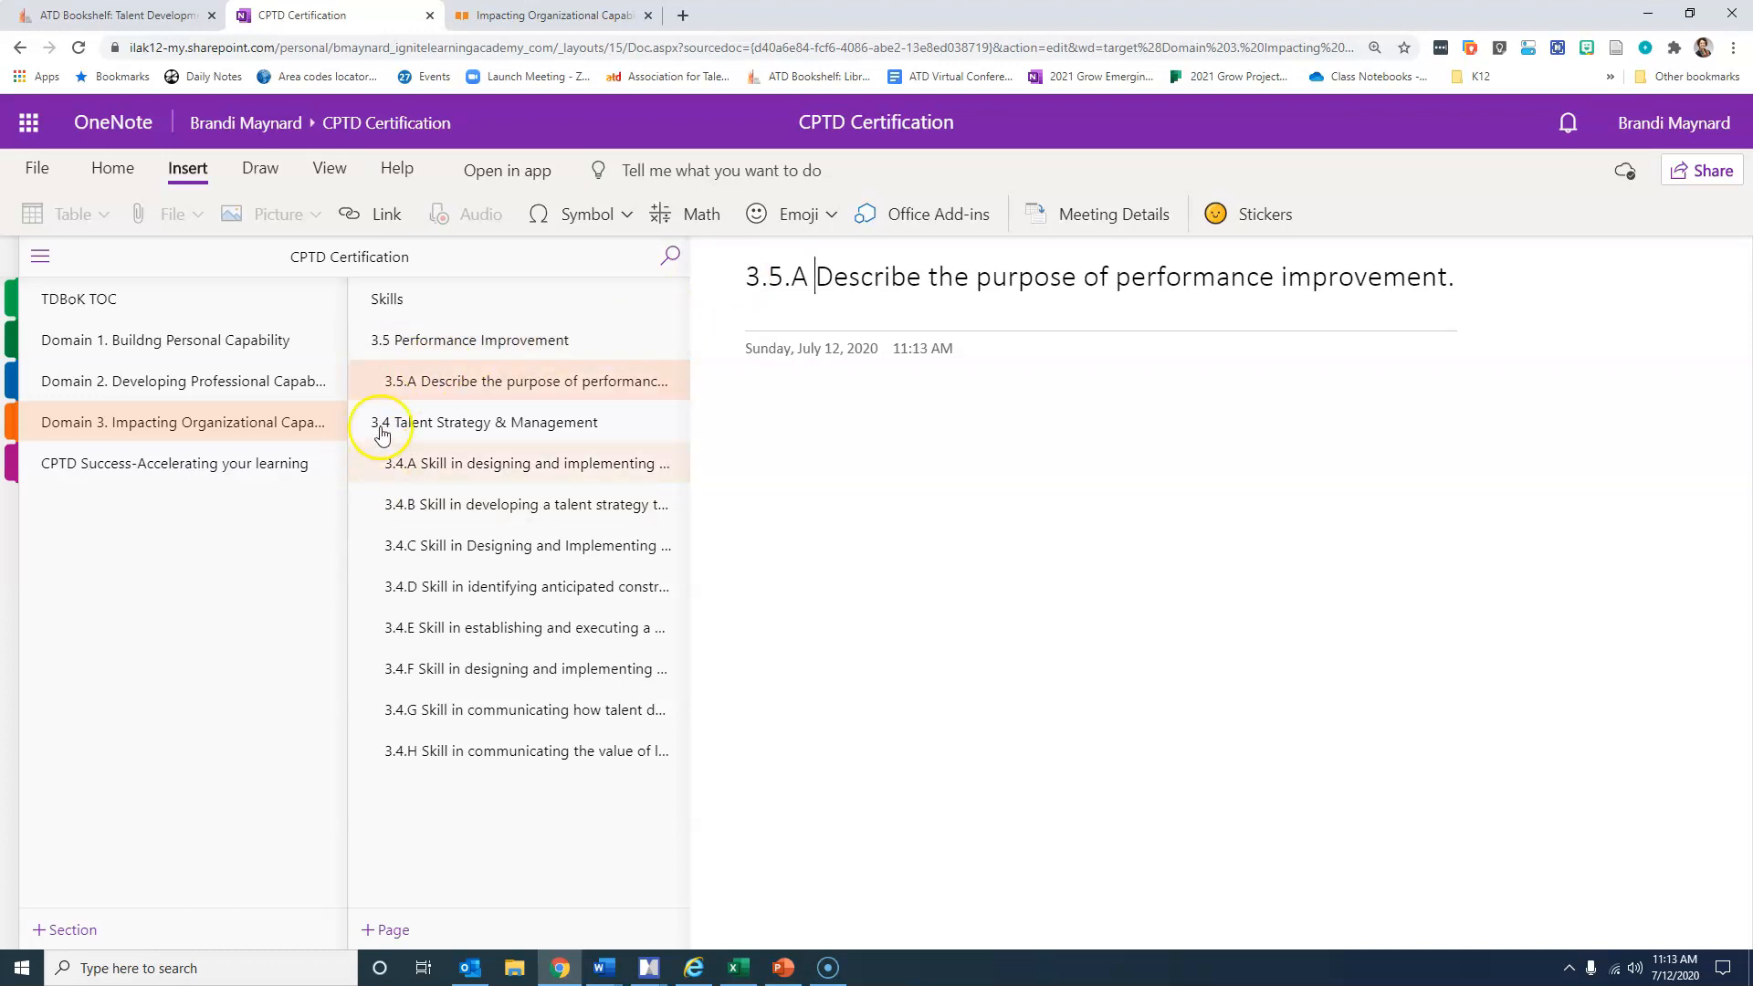
{"action": "left_click_drag", "start_coordinate": [413, 358], "coordinate": [404, 767]}
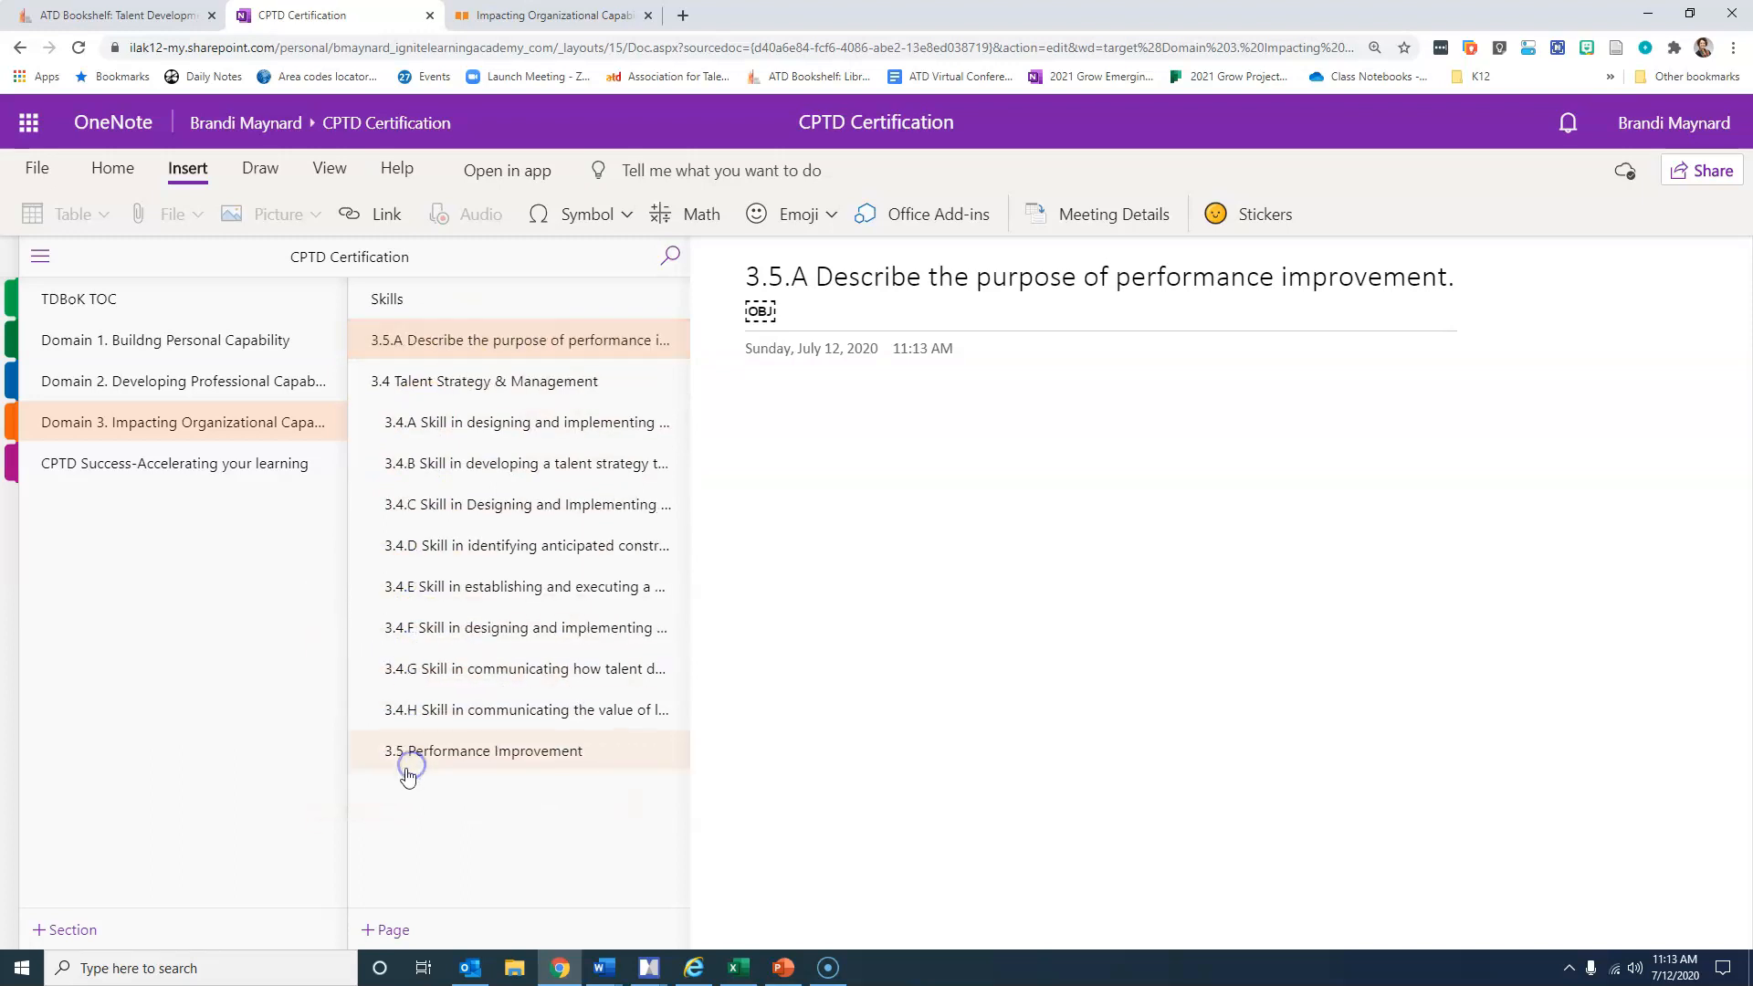
{"action": "left_click", "coordinate": [487, 754]}
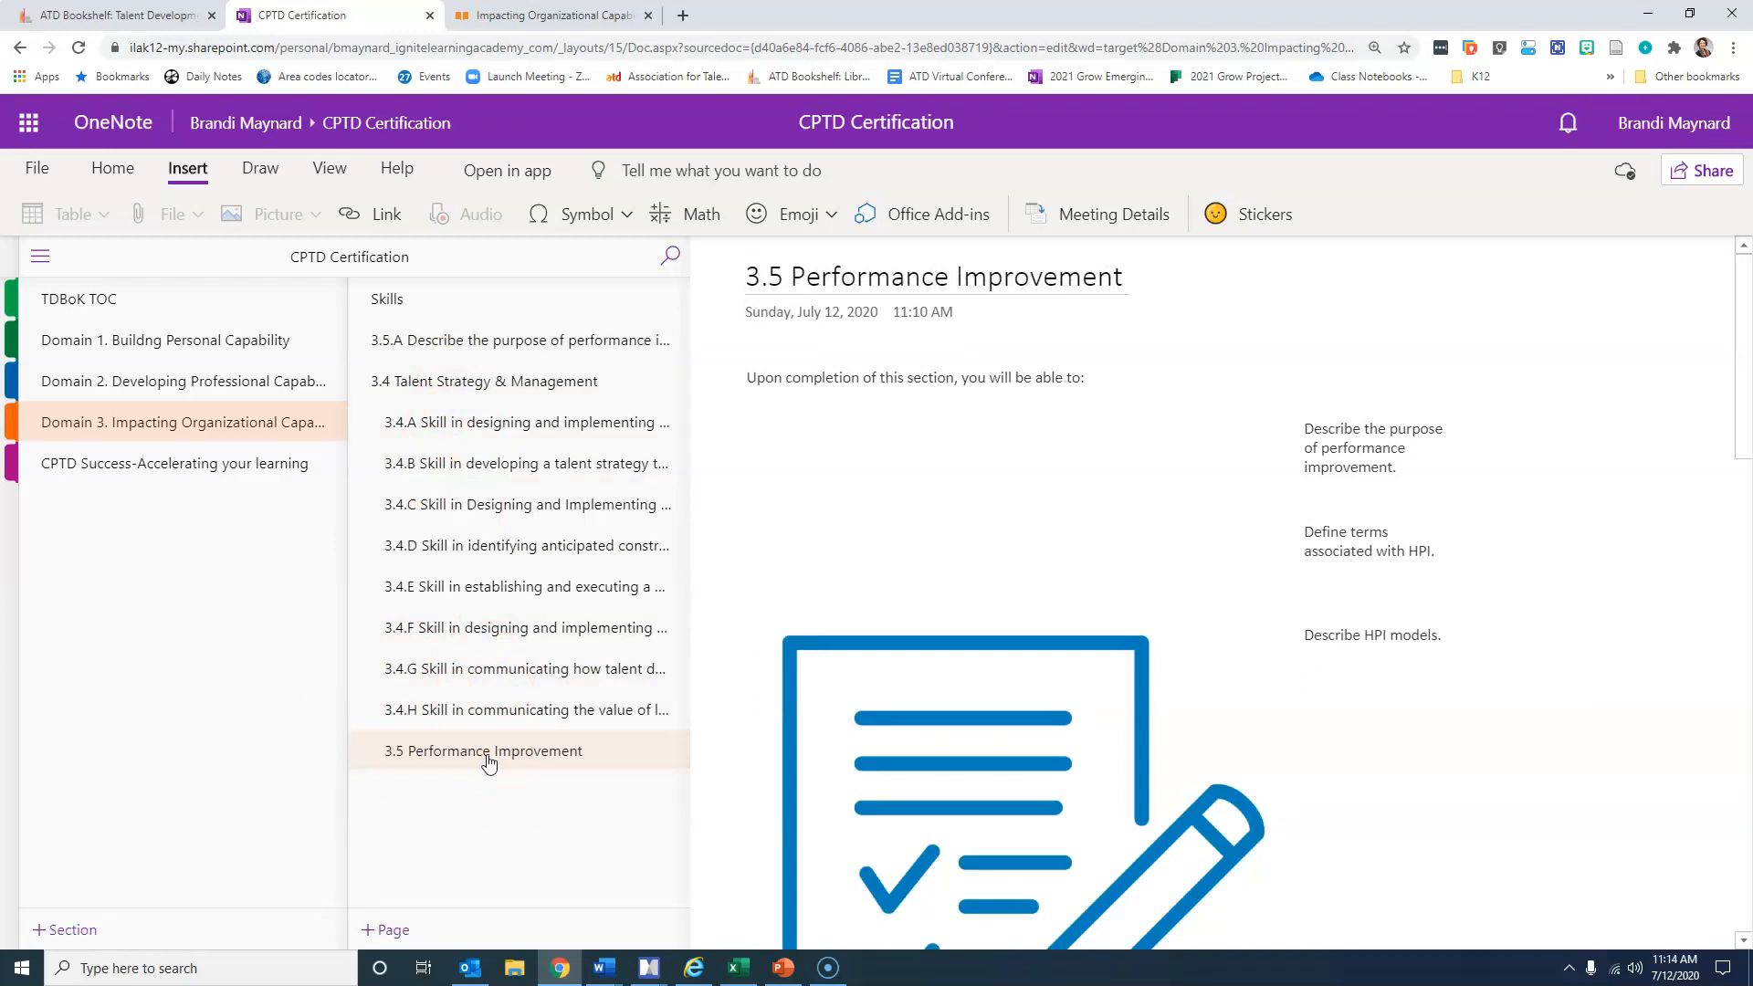
{"action": "right_click", "coordinate": [491, 761]}
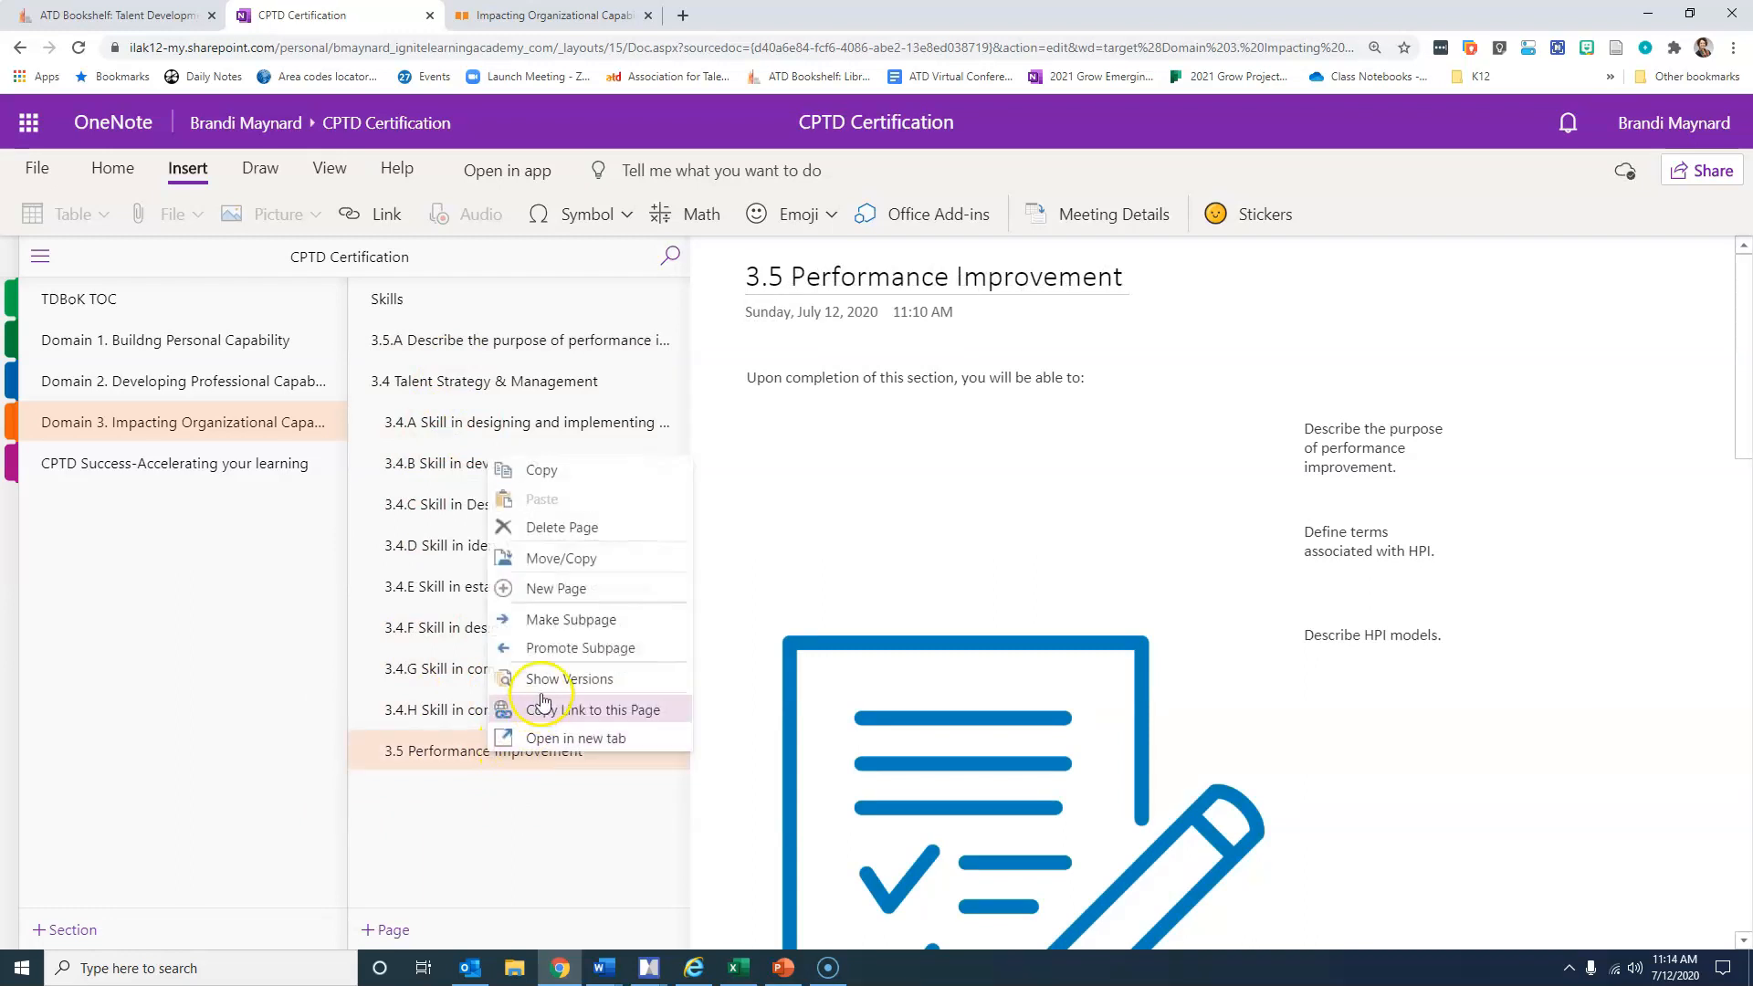
{"action": "left_click", "coordinate": [567, 645]}
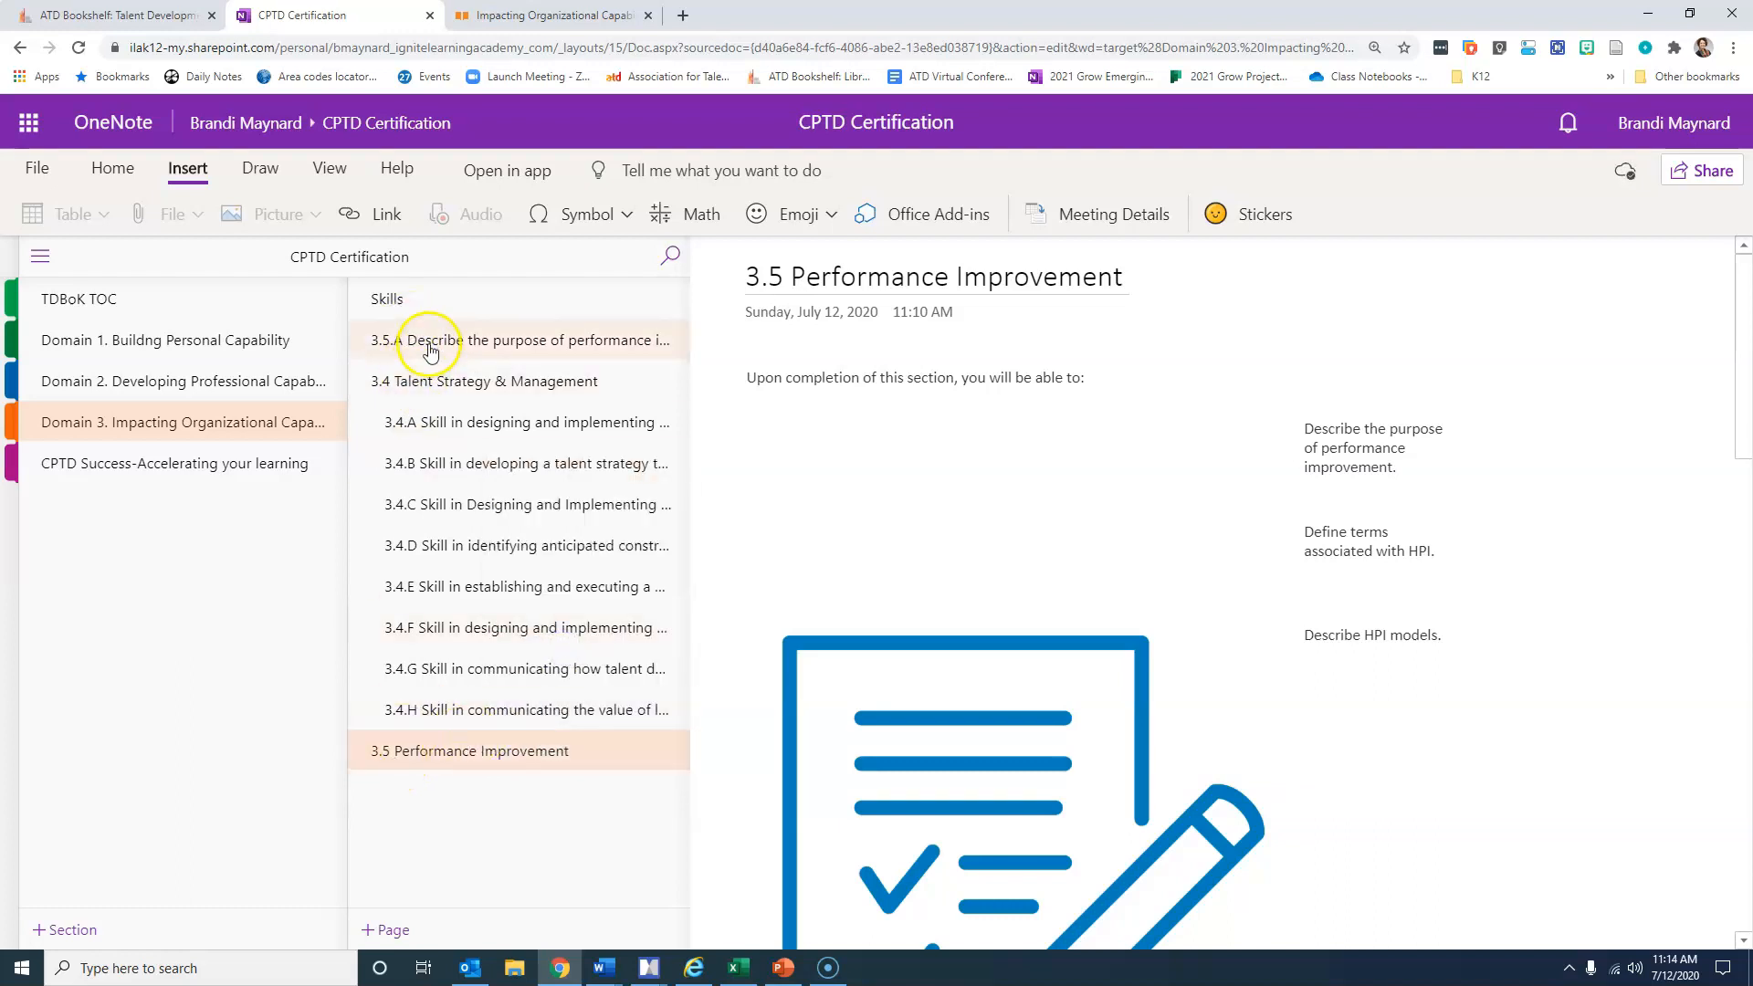
Step: Move the 3.5.A page below 3.5 Performance Improvement and make it a subpage
{"action": "left_click_drag", "start_coordinate": [429, 351], "coordinate": [418, 767]}
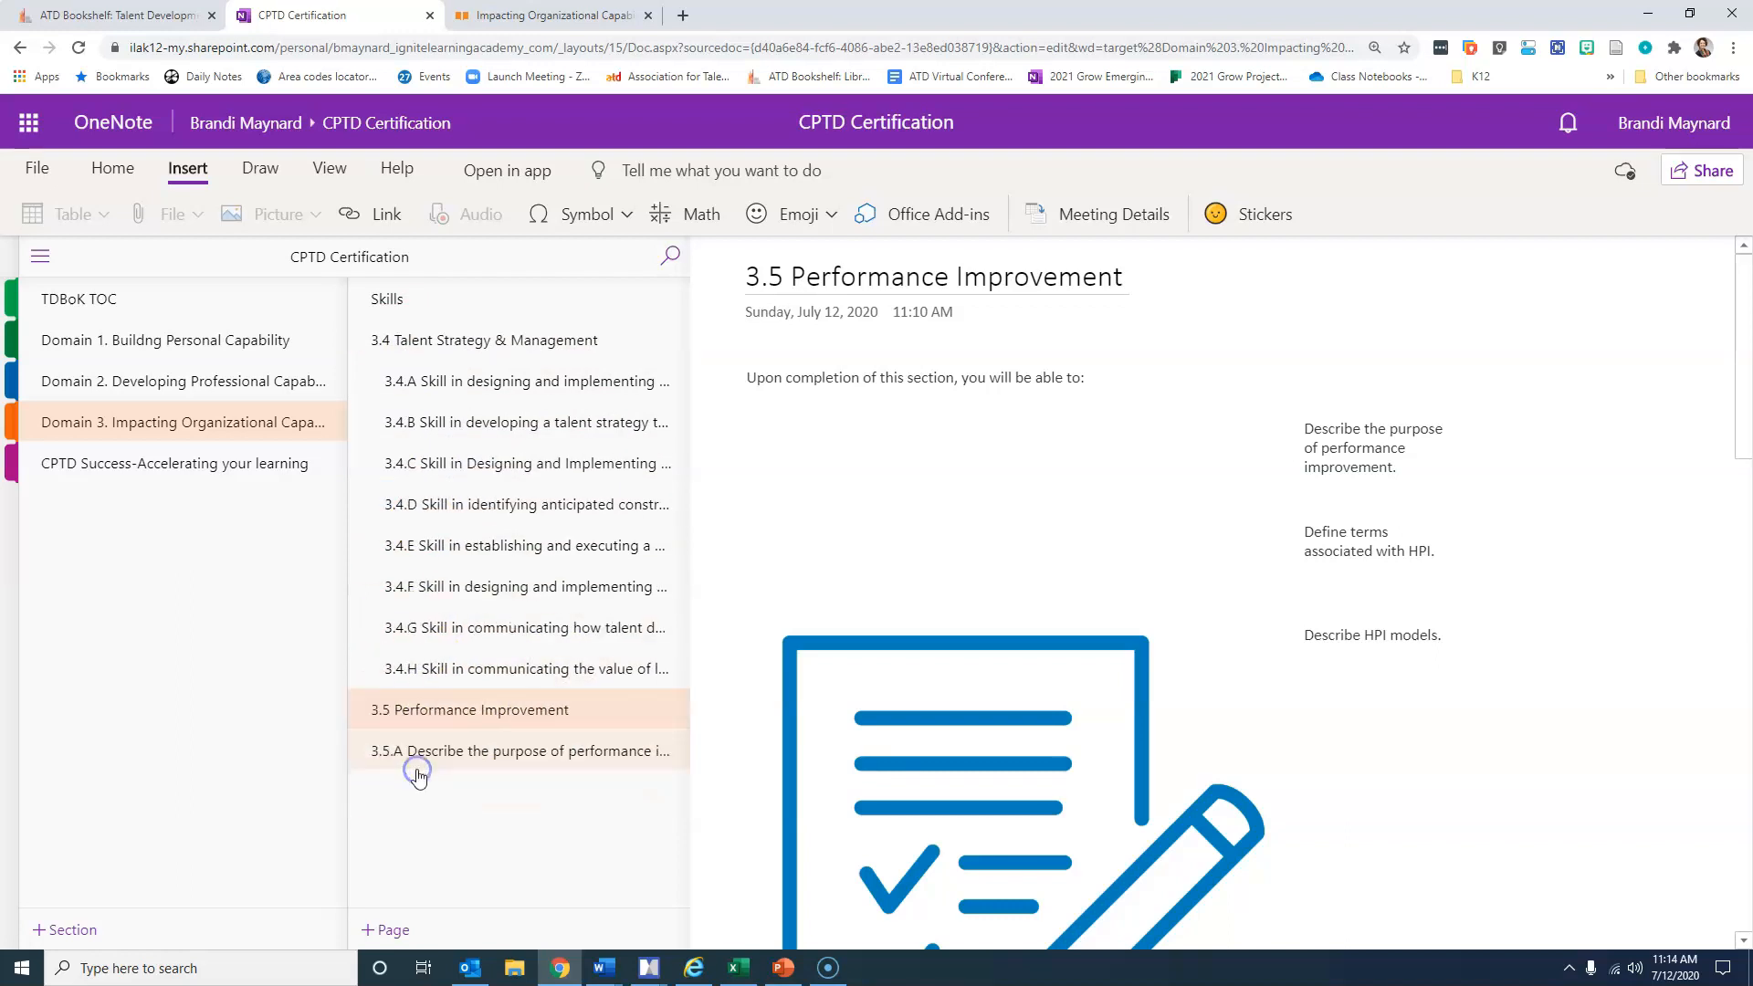
{"action": "right_click", "coordinate": [402, 748]}
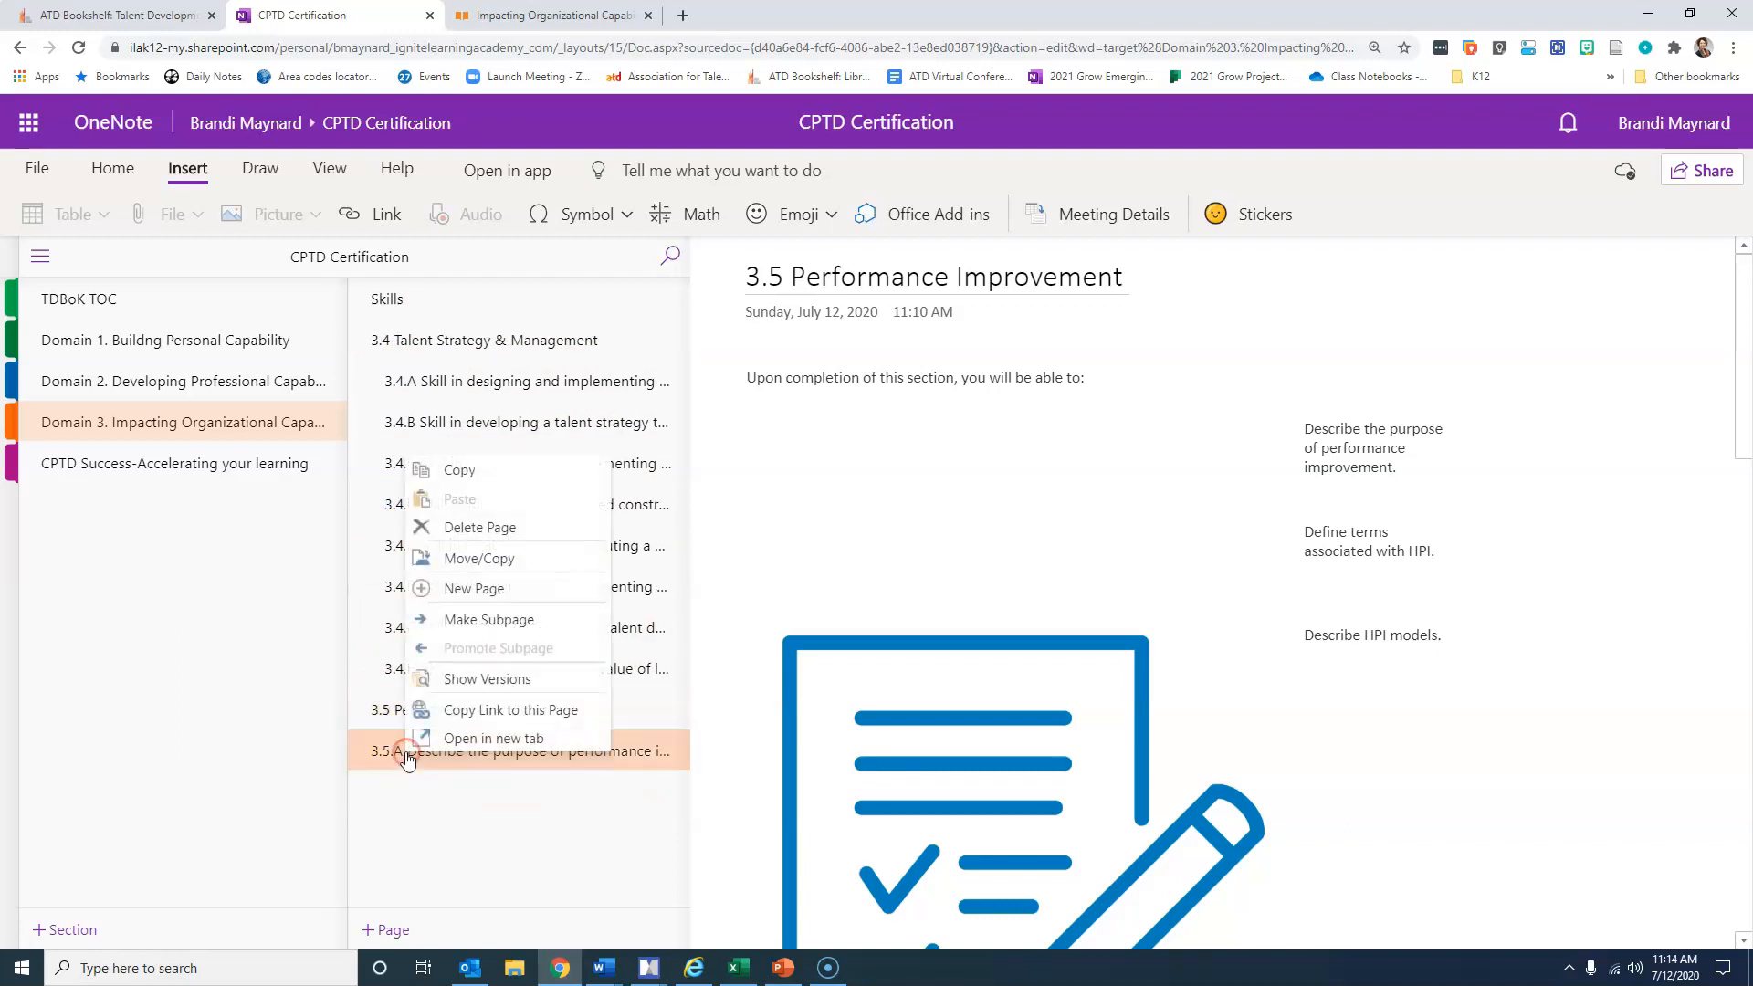
{"action": "left_click", "coordinate": [471, 620]}
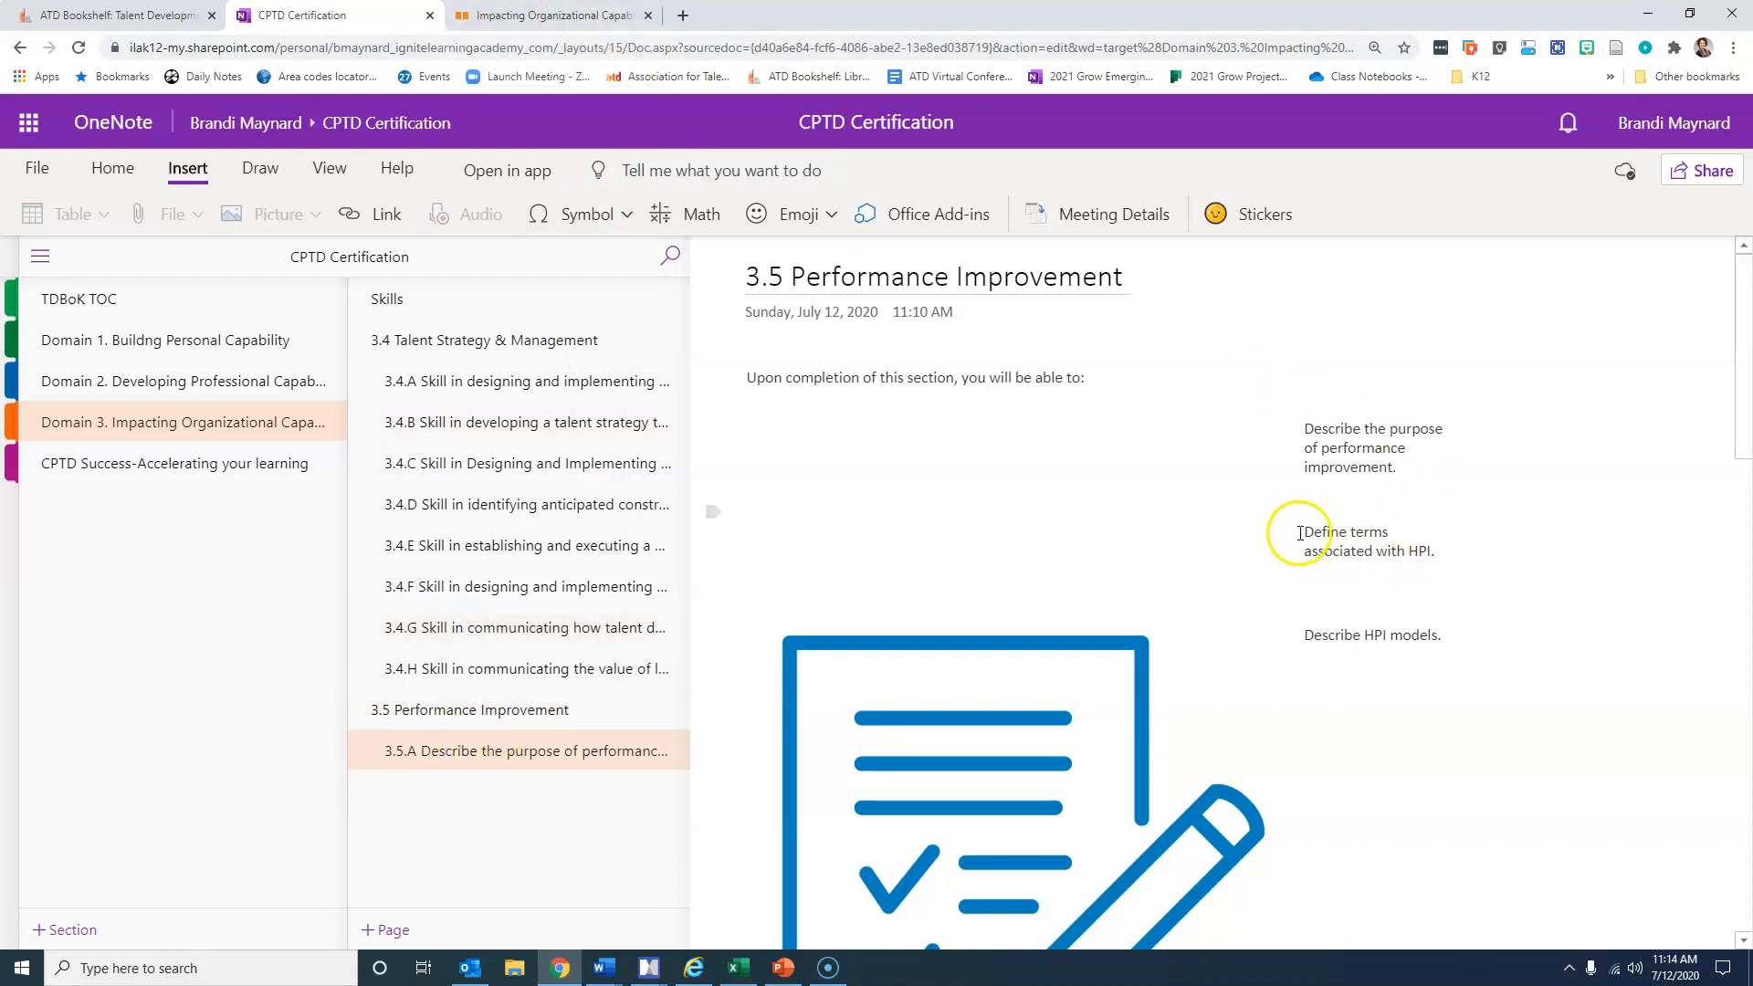
Step: Copy the second objective from the 3.5 Performance Improvement page and add a new page titled "Define terms associated with HPI"
{"action": "left_click_drag", "start_coordinate": [1307, 529], "coordinate": [1435, 549]}
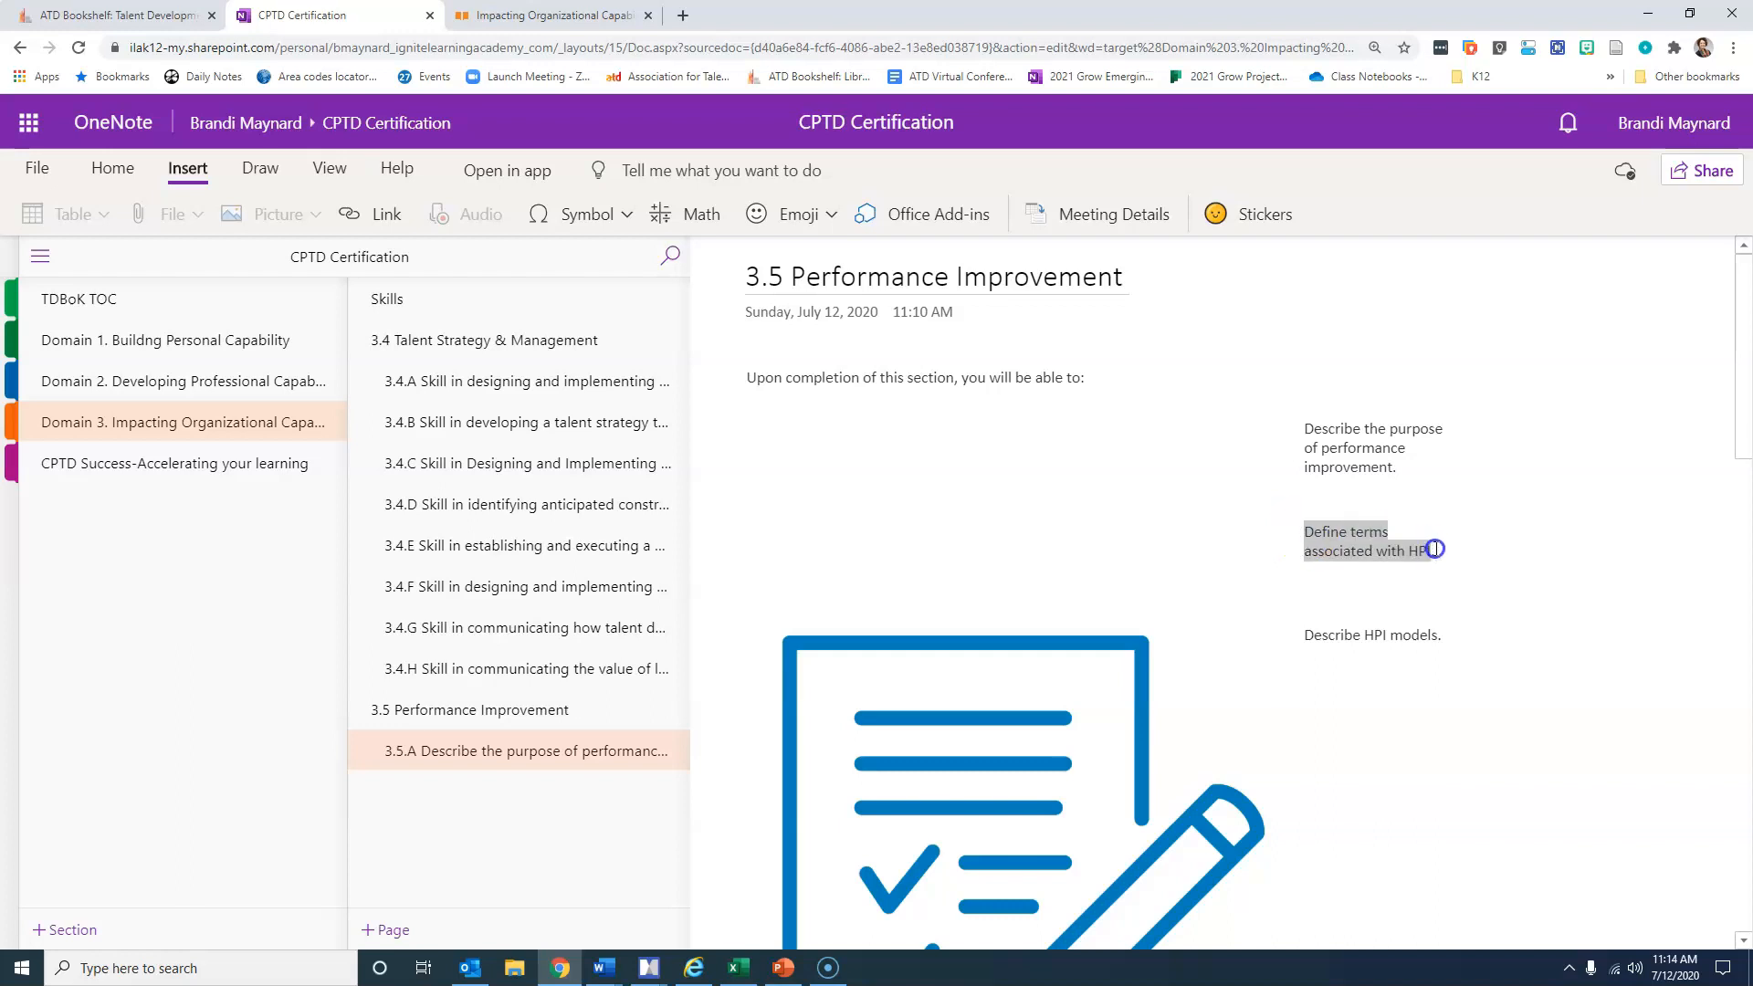
{"action": "right_click", "coordinate": [1373, 548]}
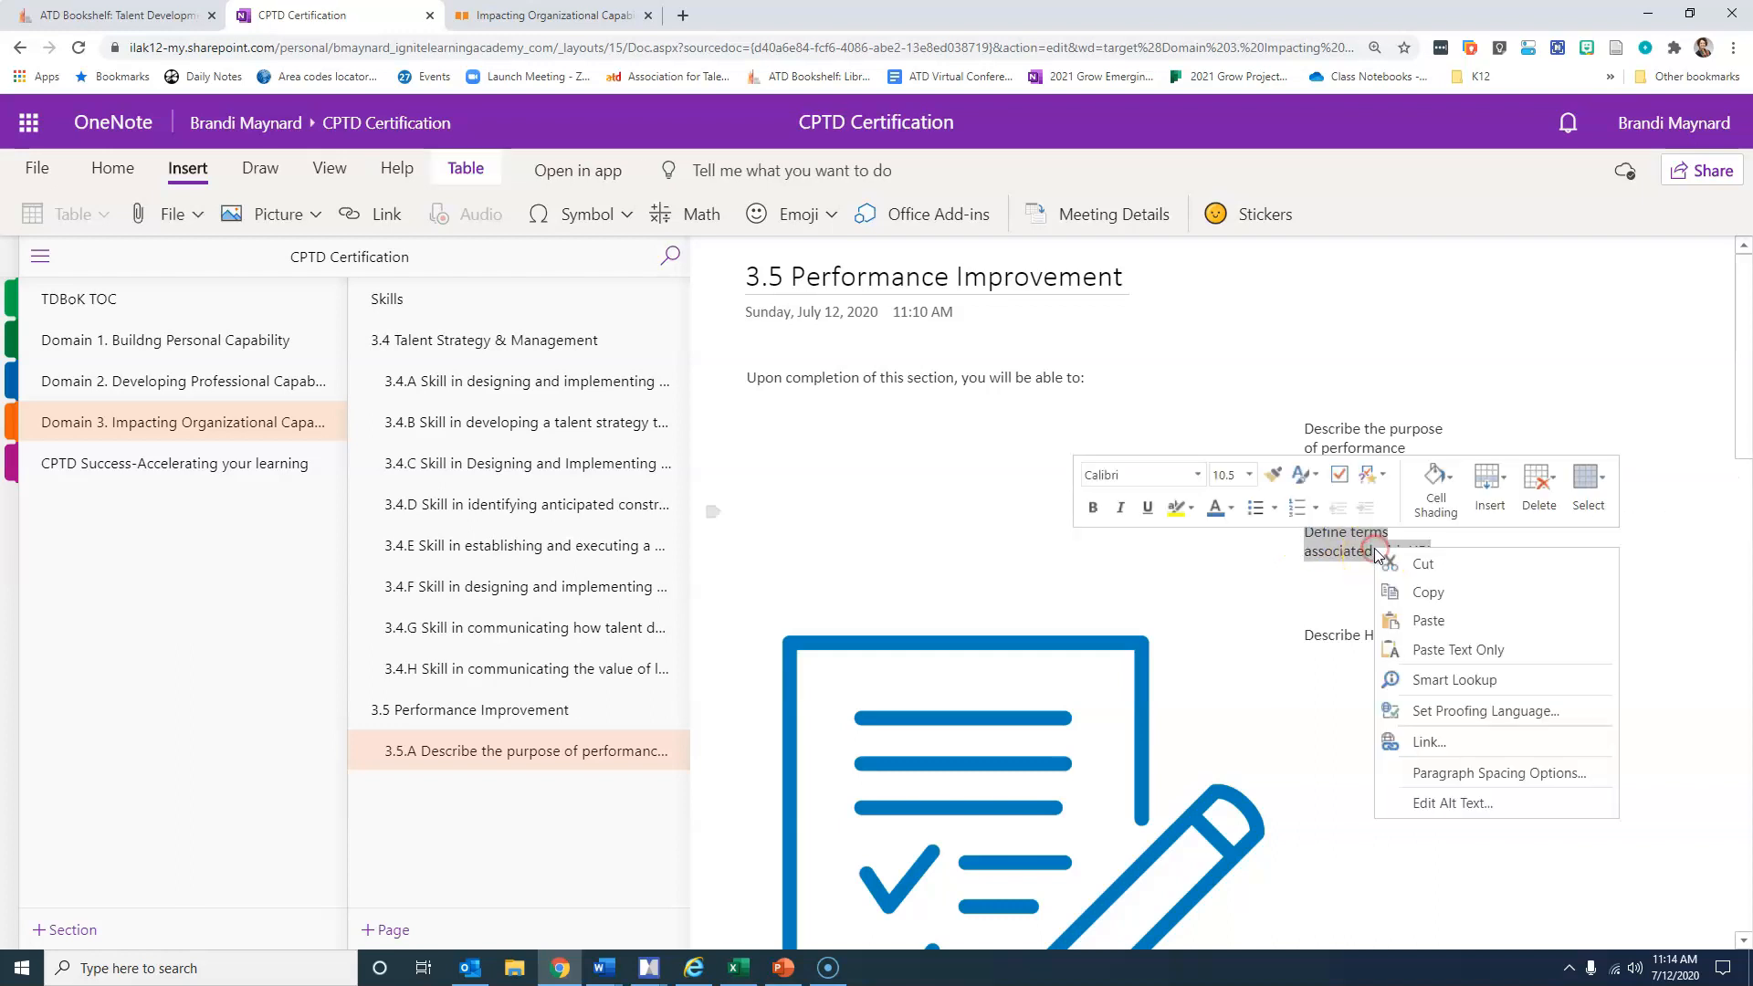
{"action": "left_click", "coordinate": [1397, 591]}
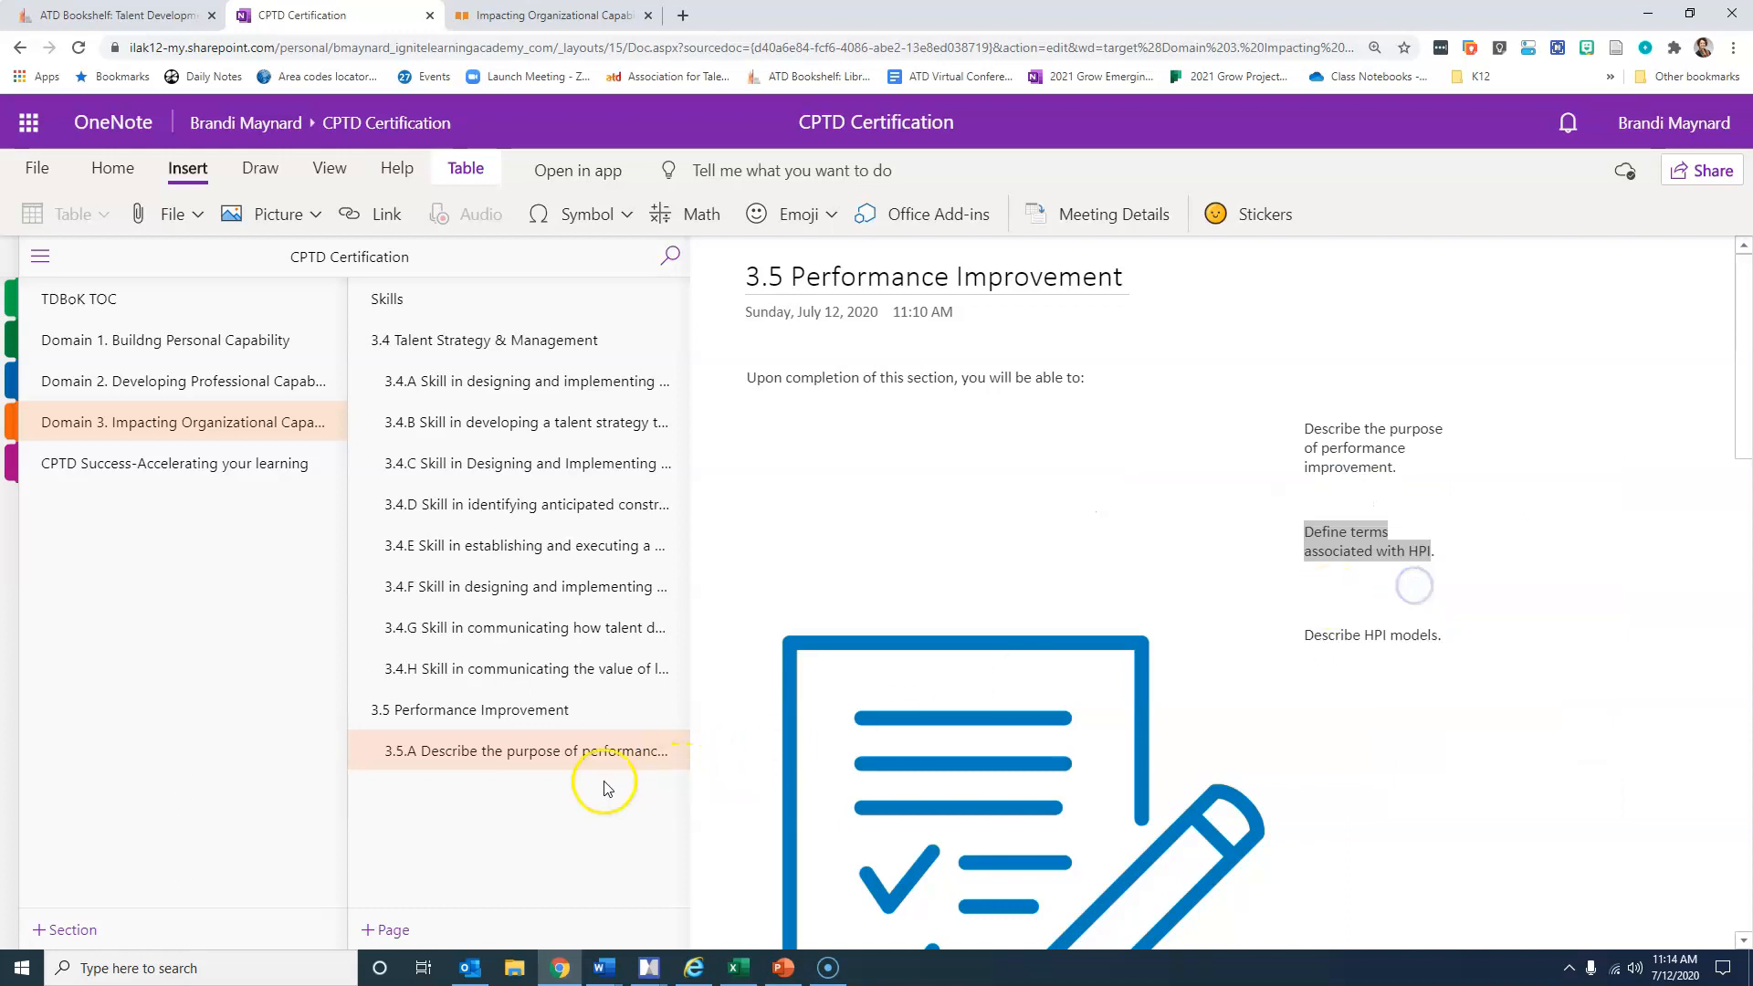
{"action": "left_click", "coordinate": [401, 929]}
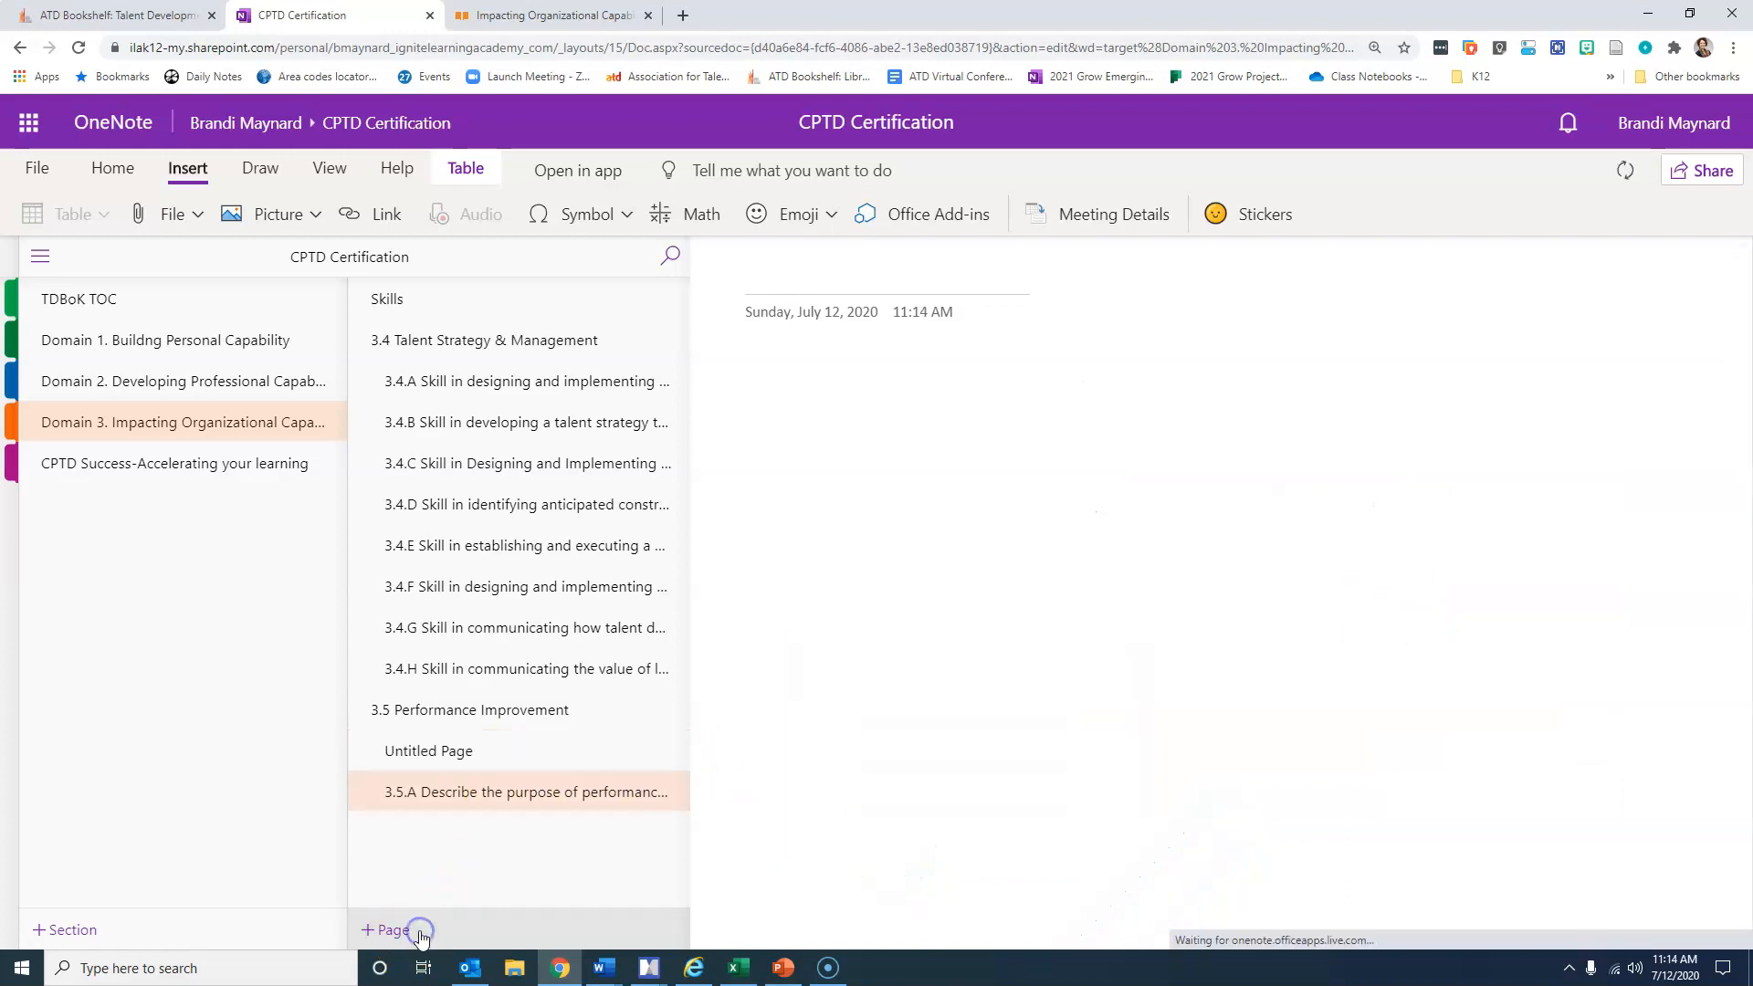
{"action": "left_click", "coordinate": [436, 765]}
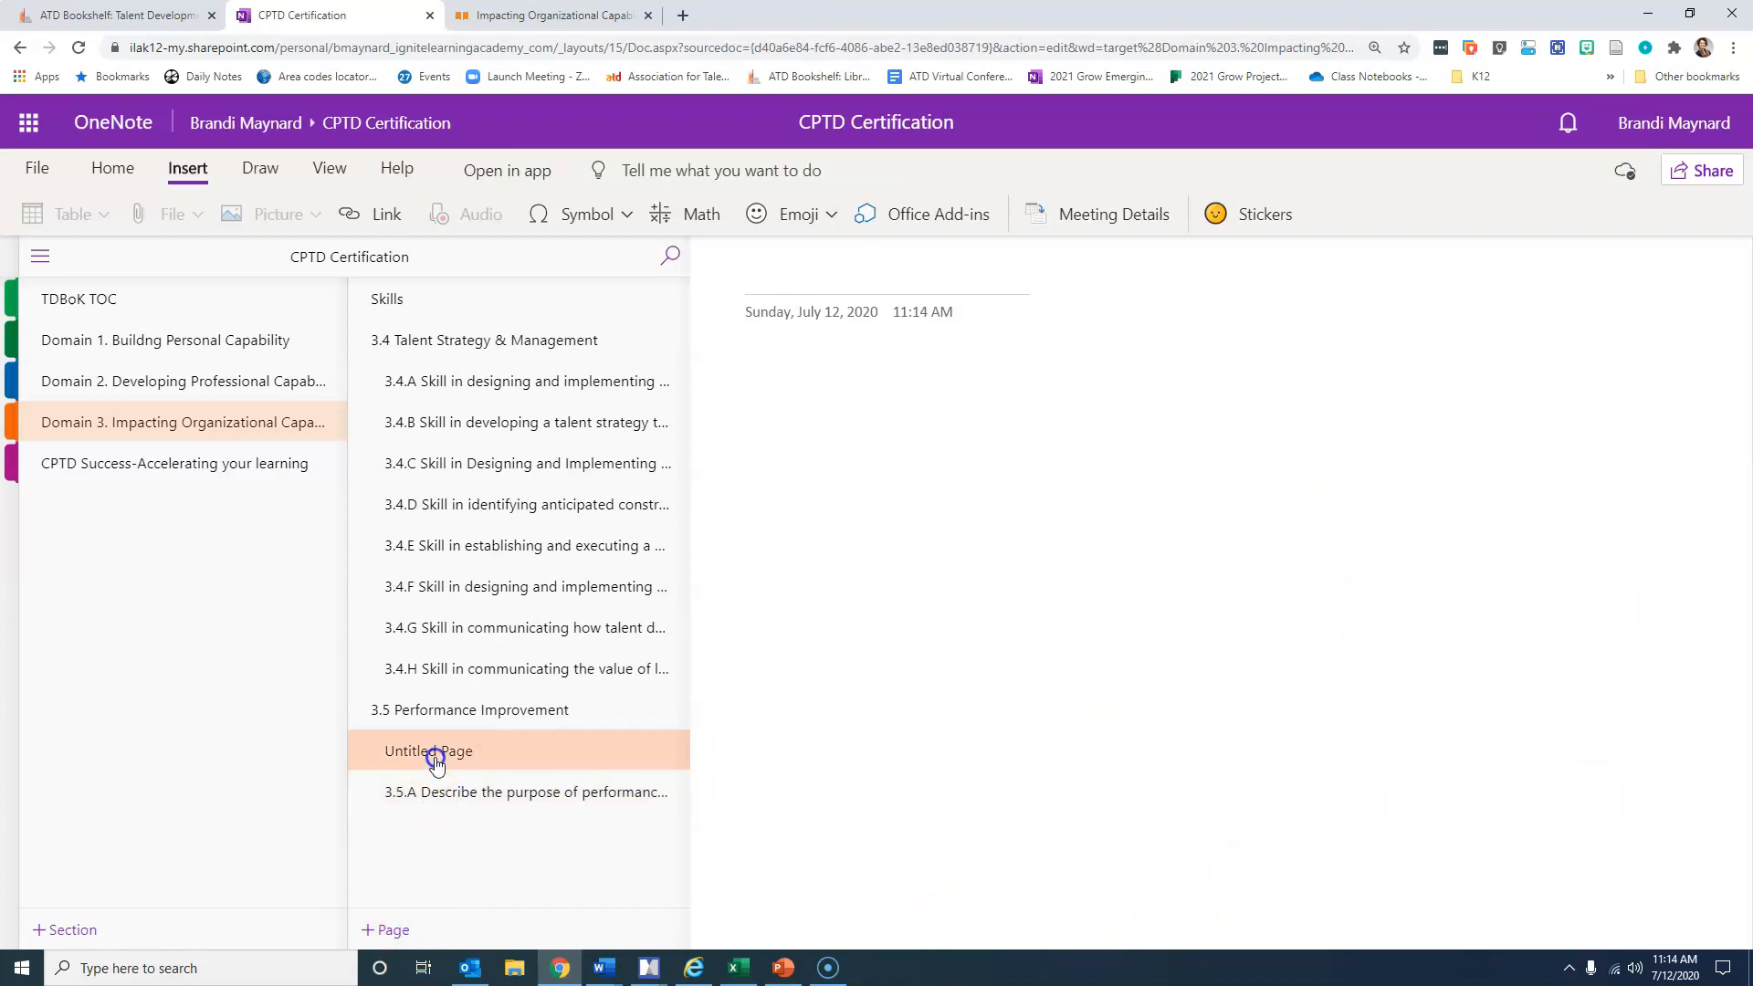
{"action": "left_click", "coordinate": [816, 286]}
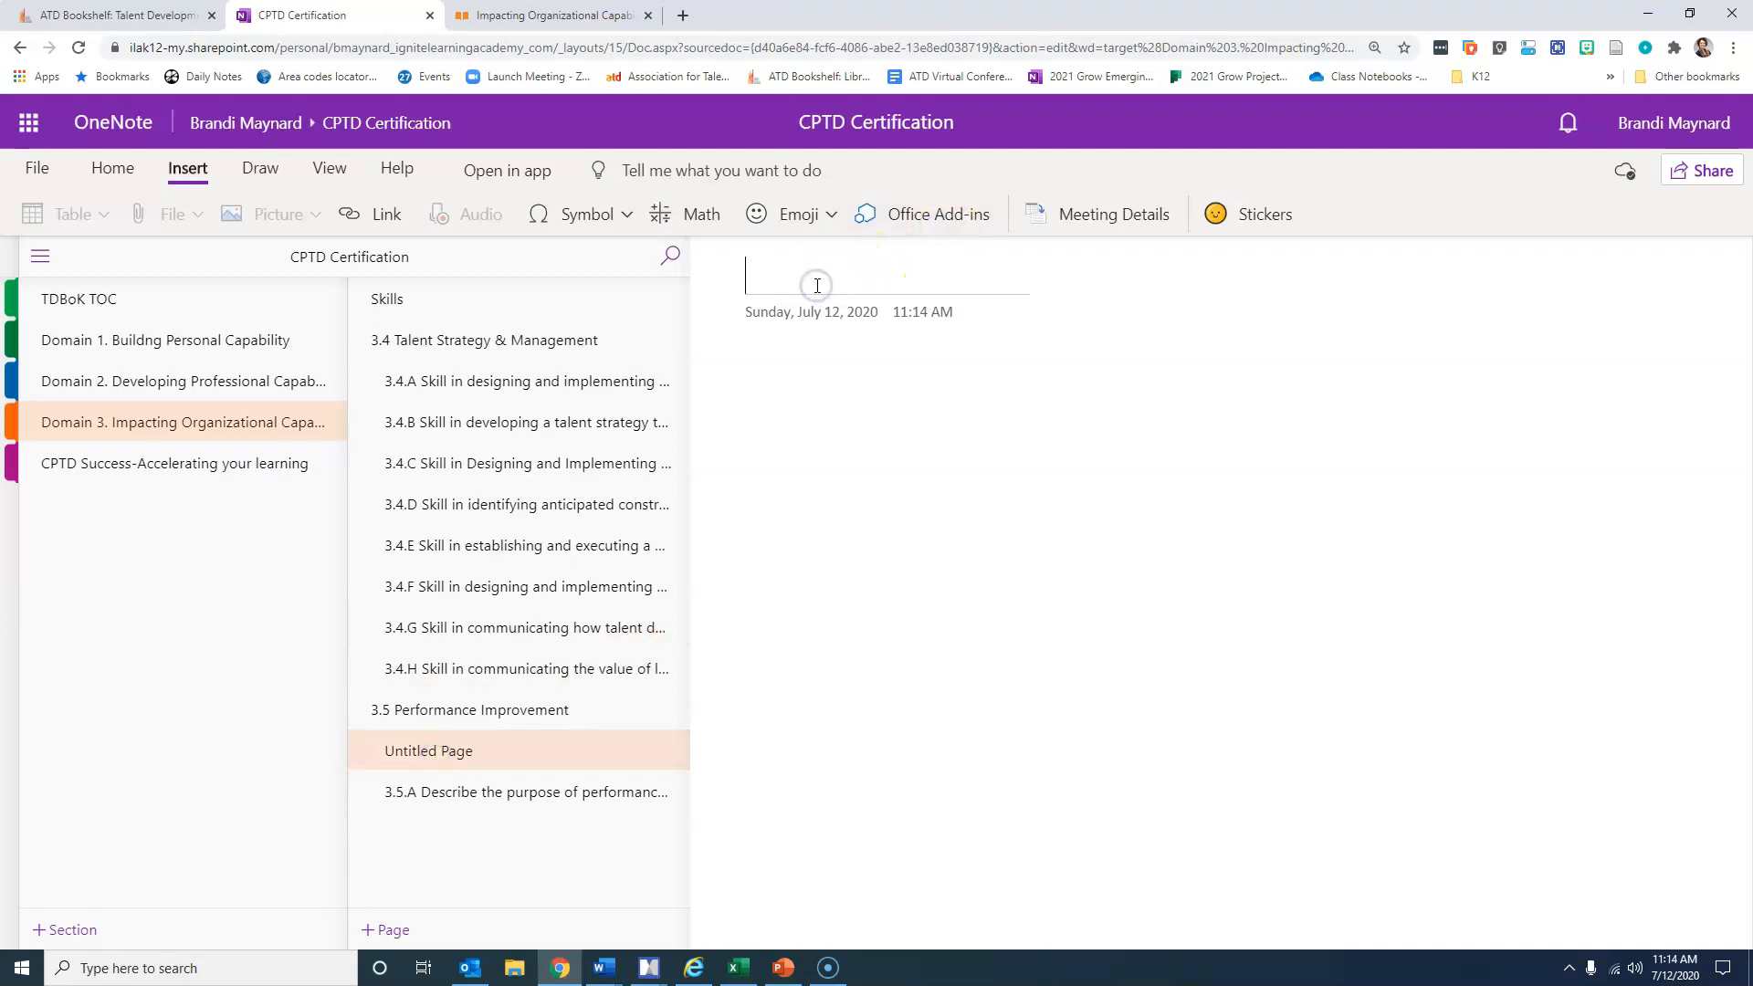
{"action": "right_click", "coordinate": [818, 285]}
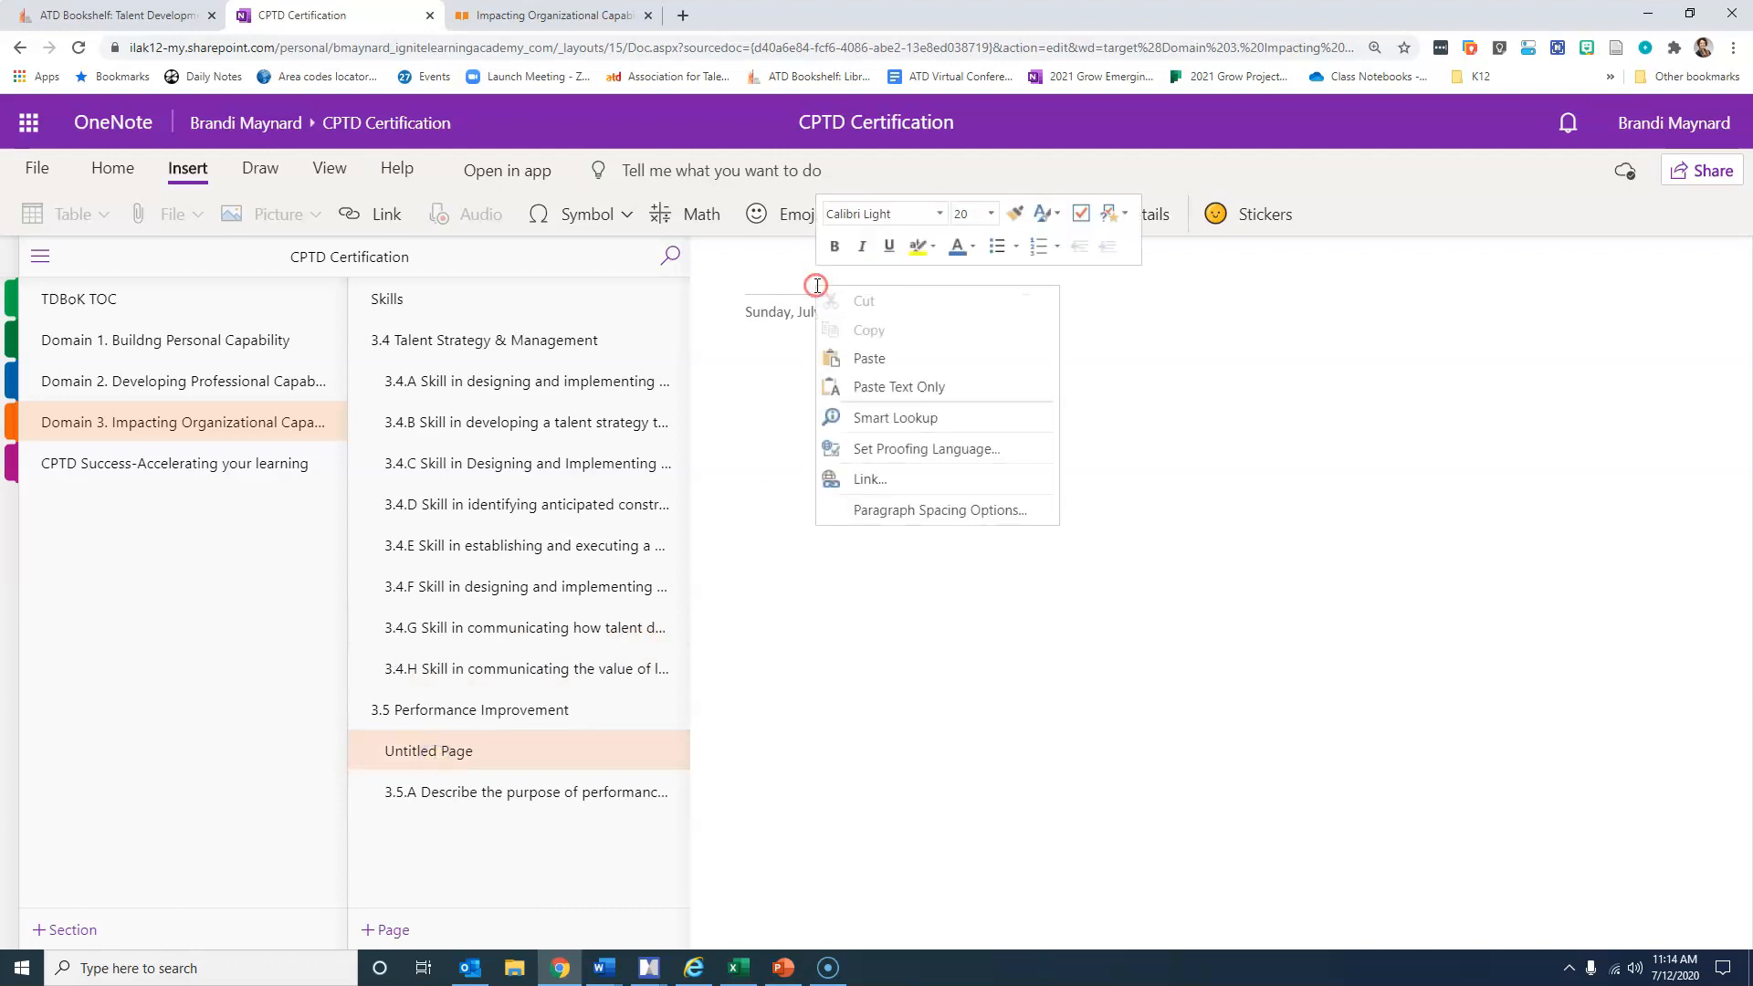
{"action": "left_click", "coordinate": [878, 362]}
{"action": "left_click", "coordinate": [1030, 608]}
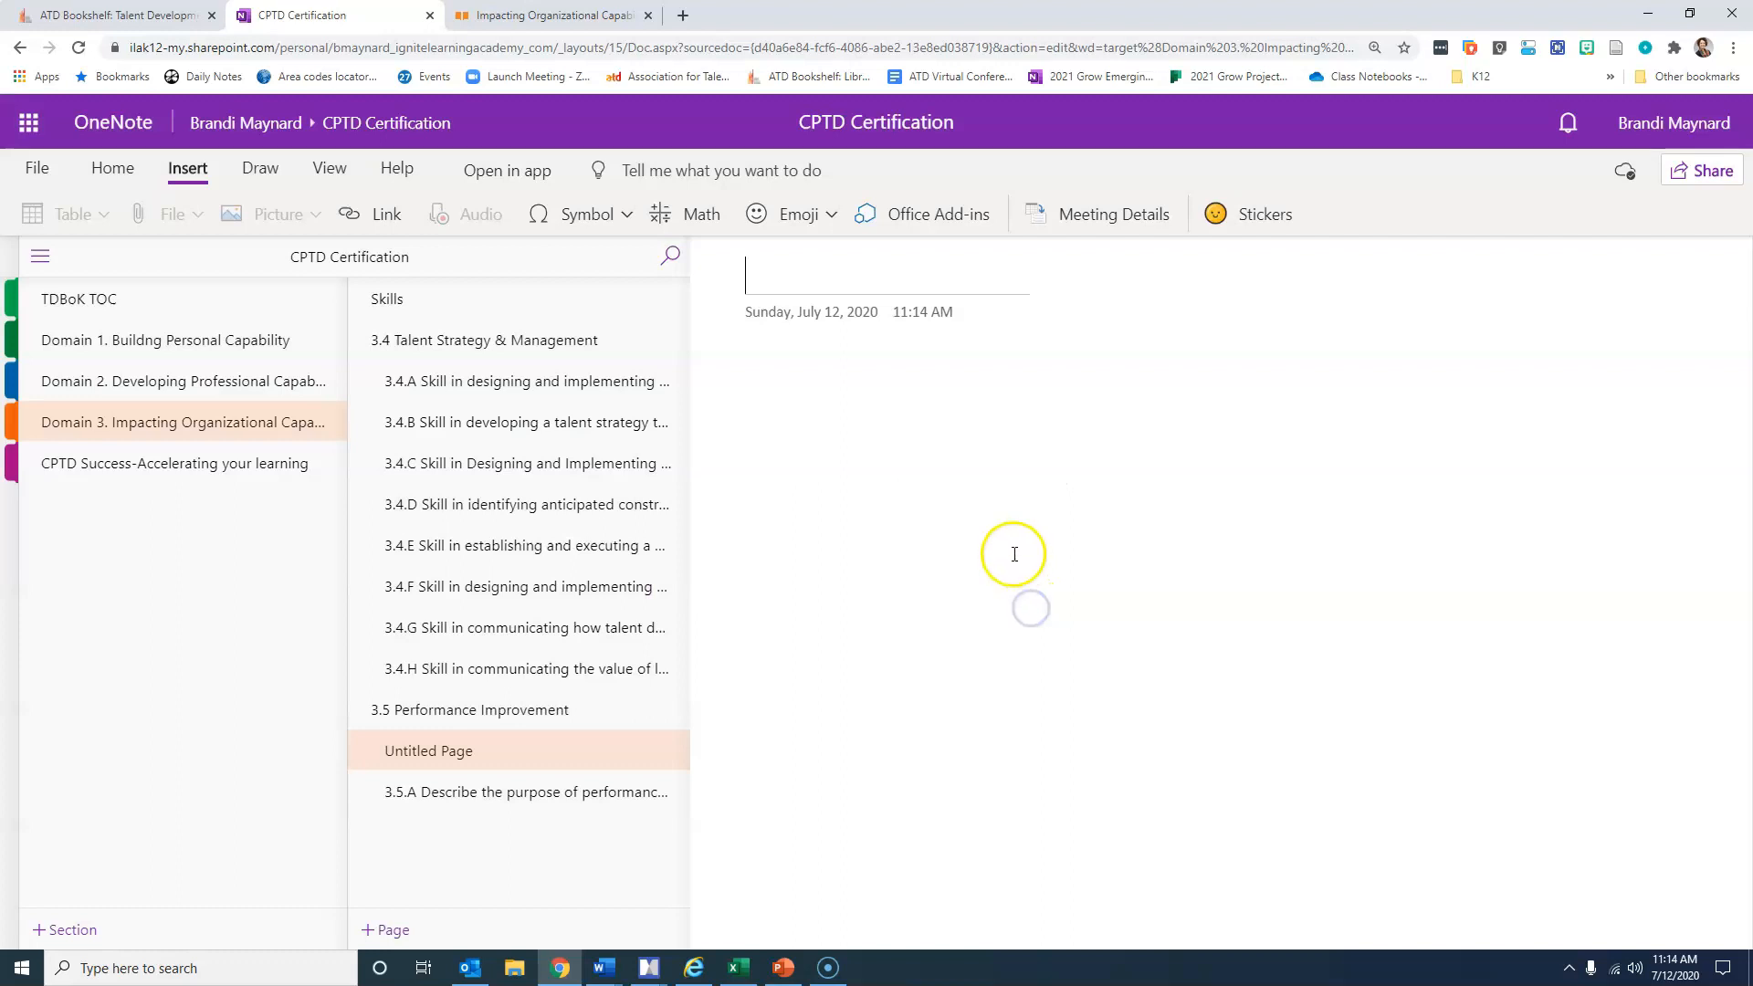
{"action": "key", "text": "ctrl+v"}
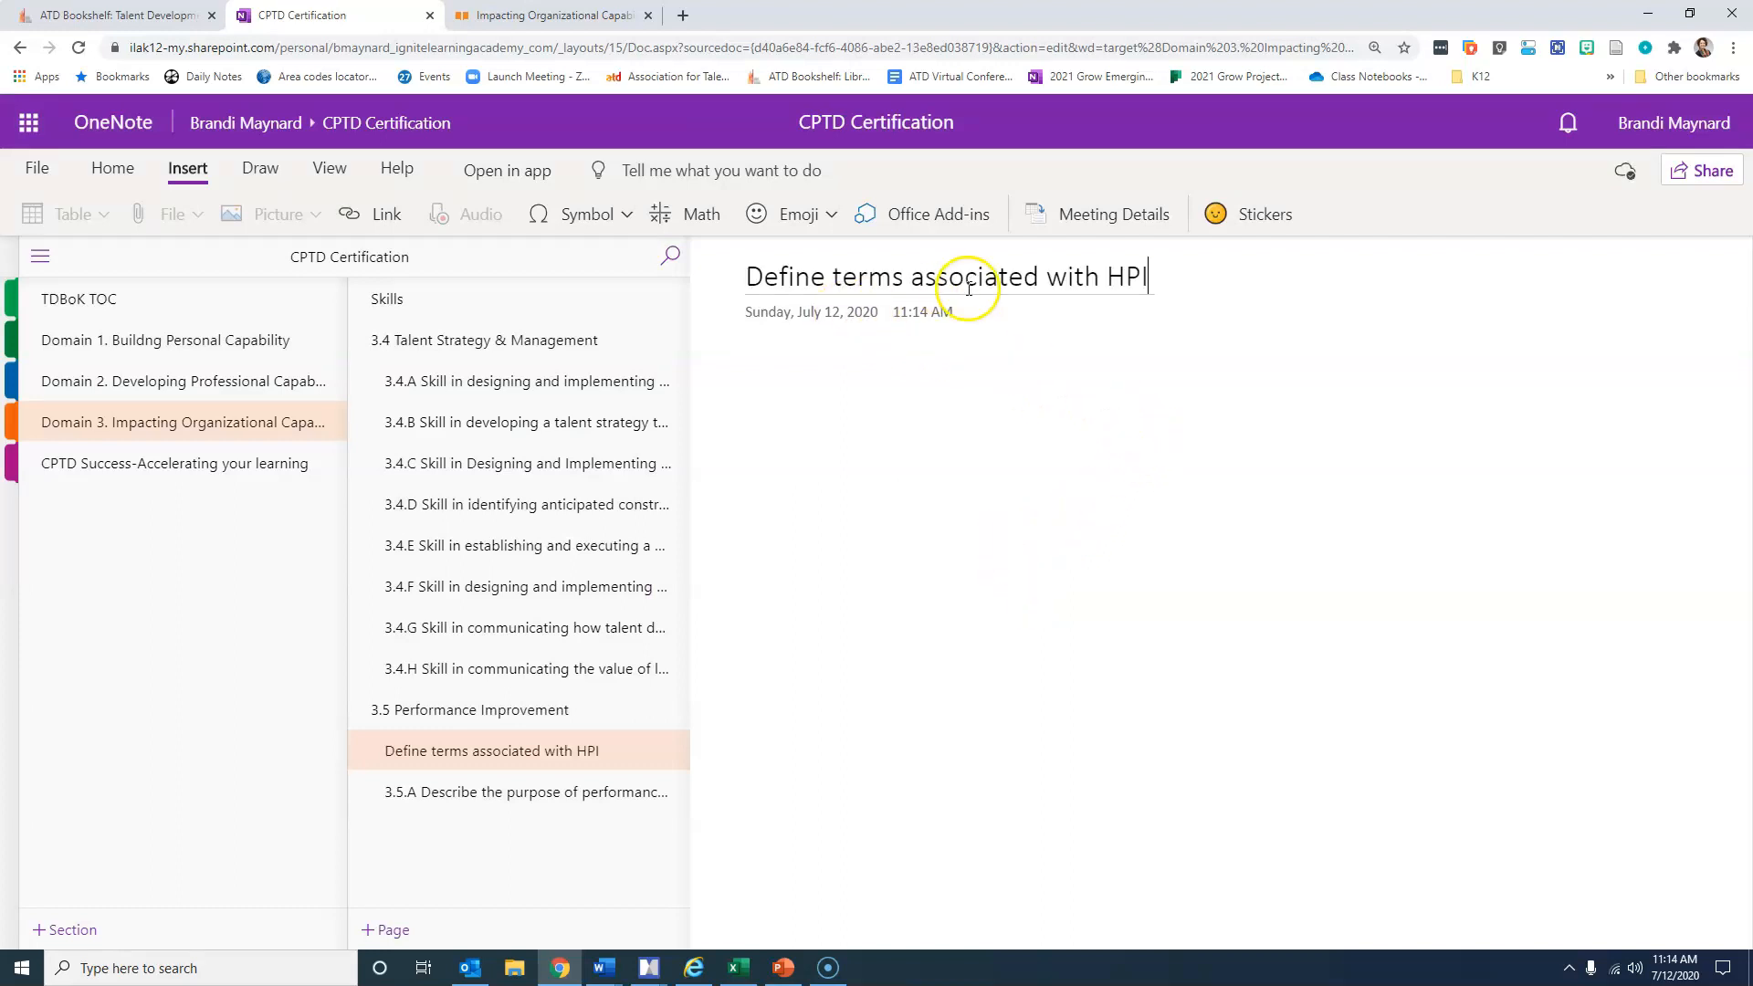
Step: Prefix the HPI terms page title with "3.5.B" and move the page below 3.5.A in the page list
{"action": "left_click", "coordinate": [751, 275]}
{"action": "left_click", "coordinate": [789, 276]}
{"action": "type", "text": "3.5"}
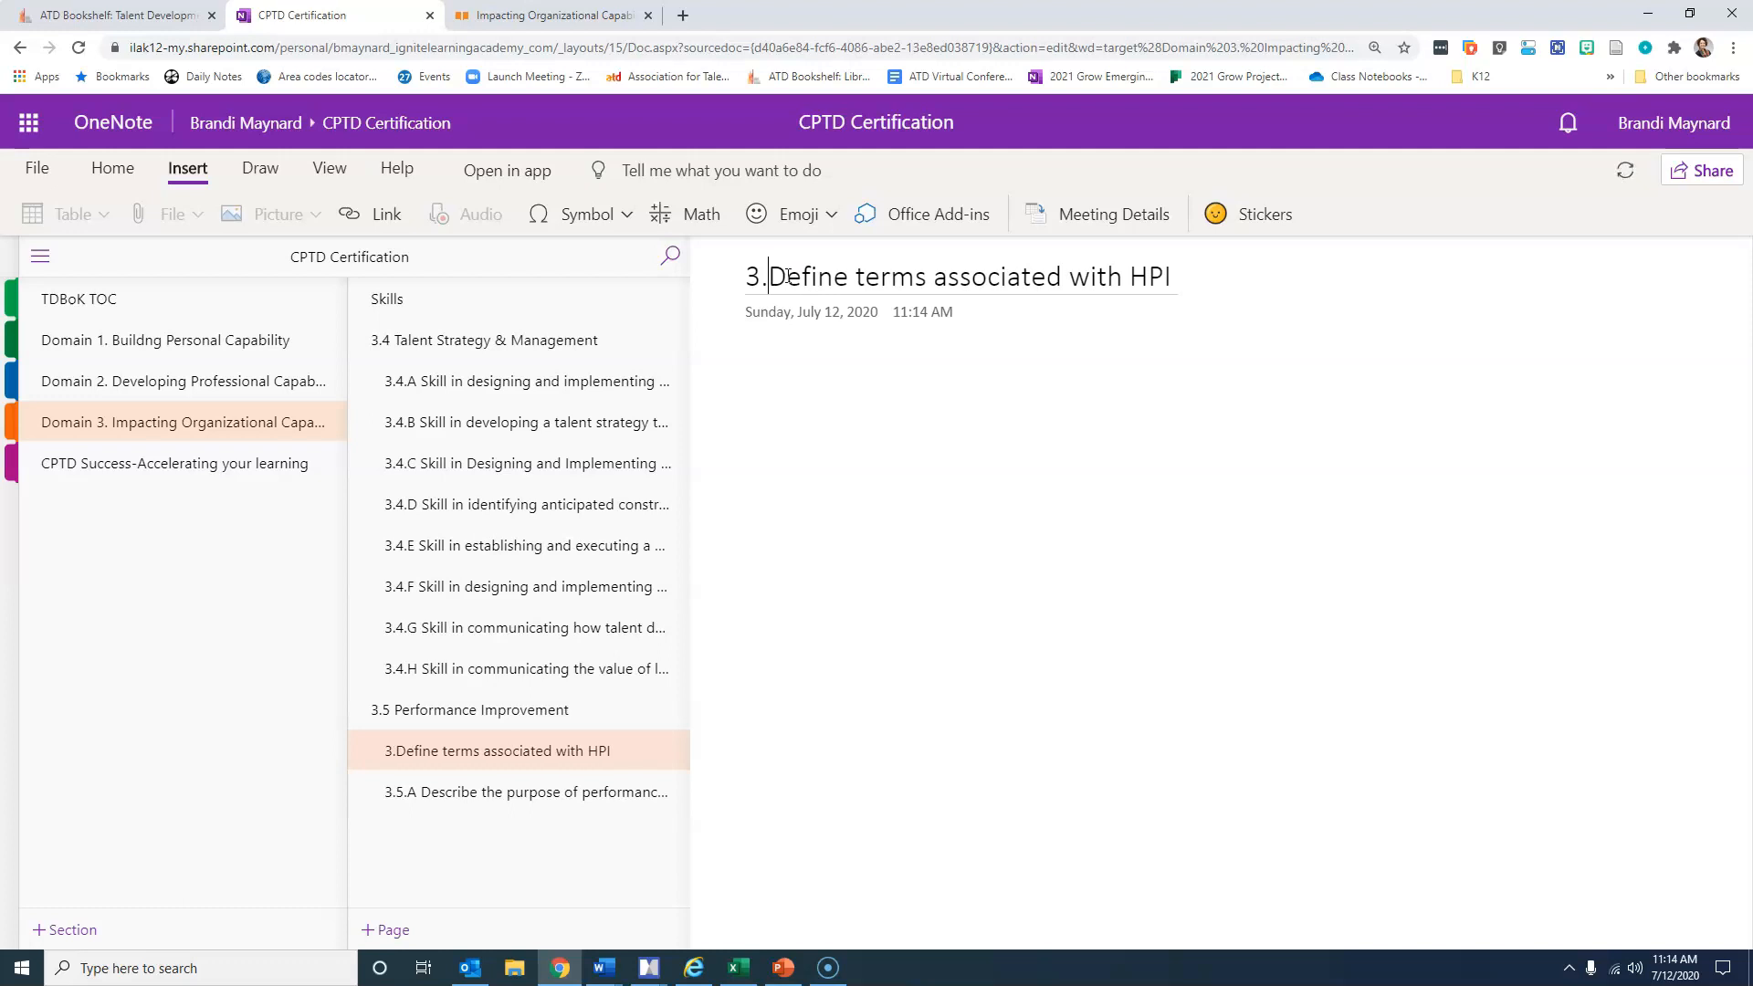
{"action": "type", "text": "."}
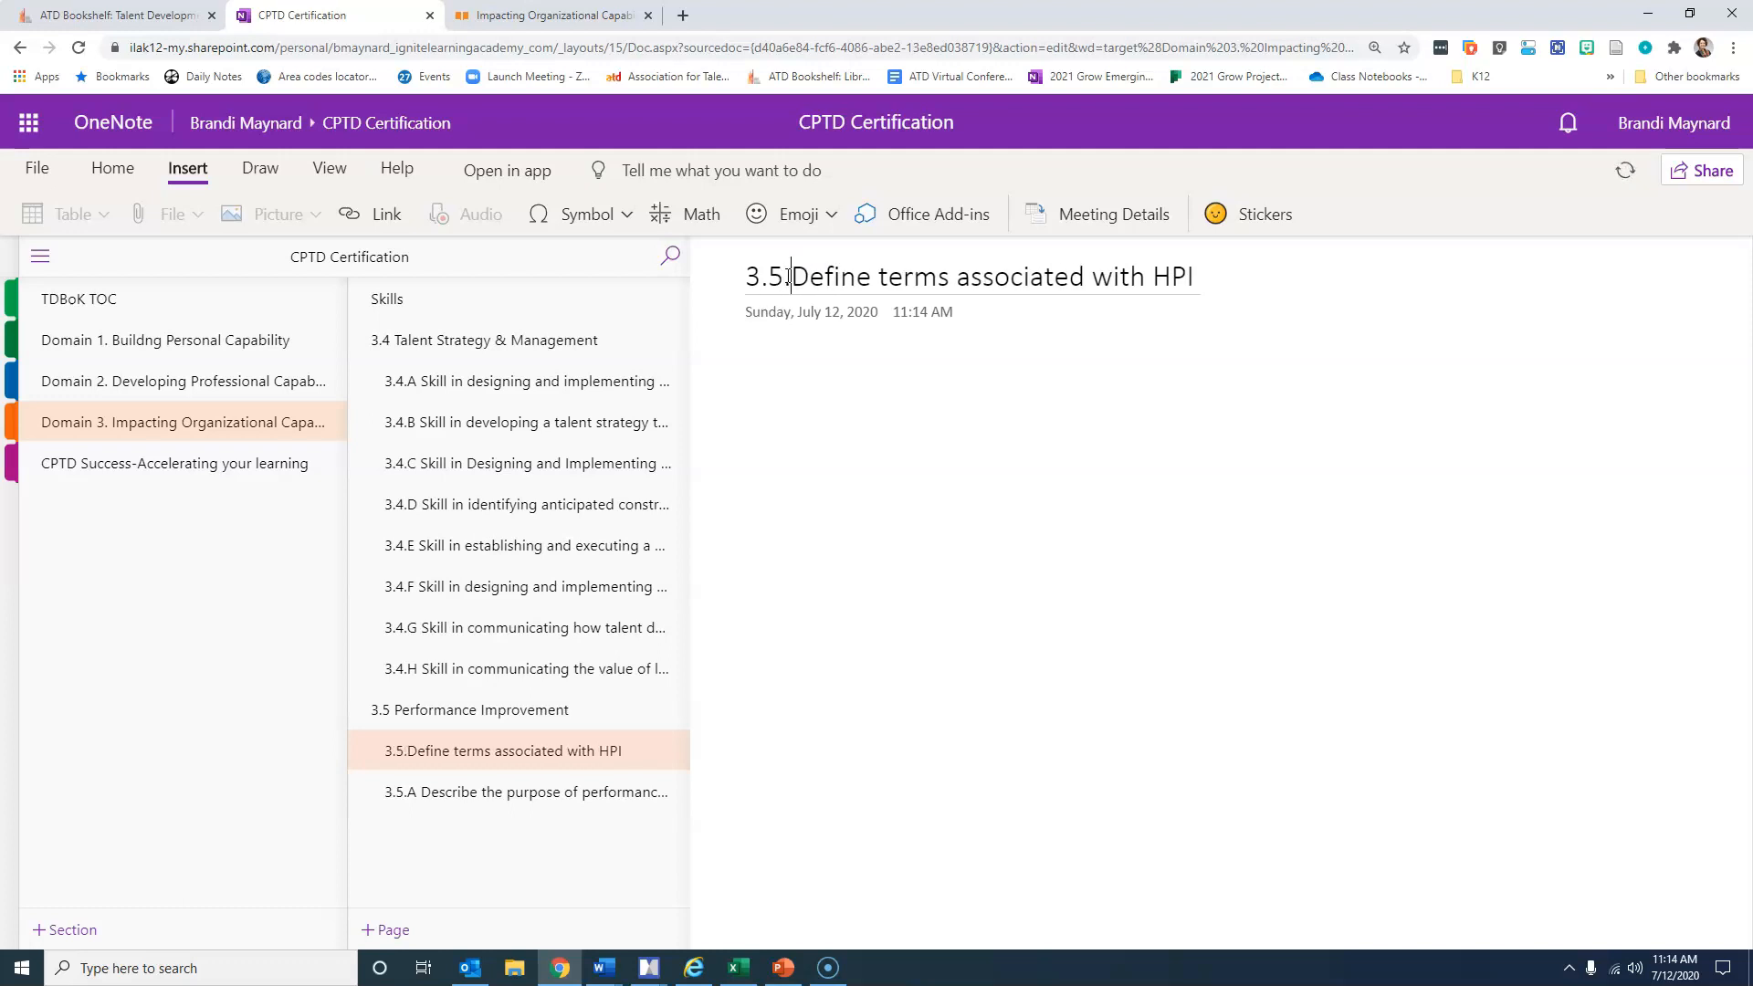
{"action": "type", "text": "B"}
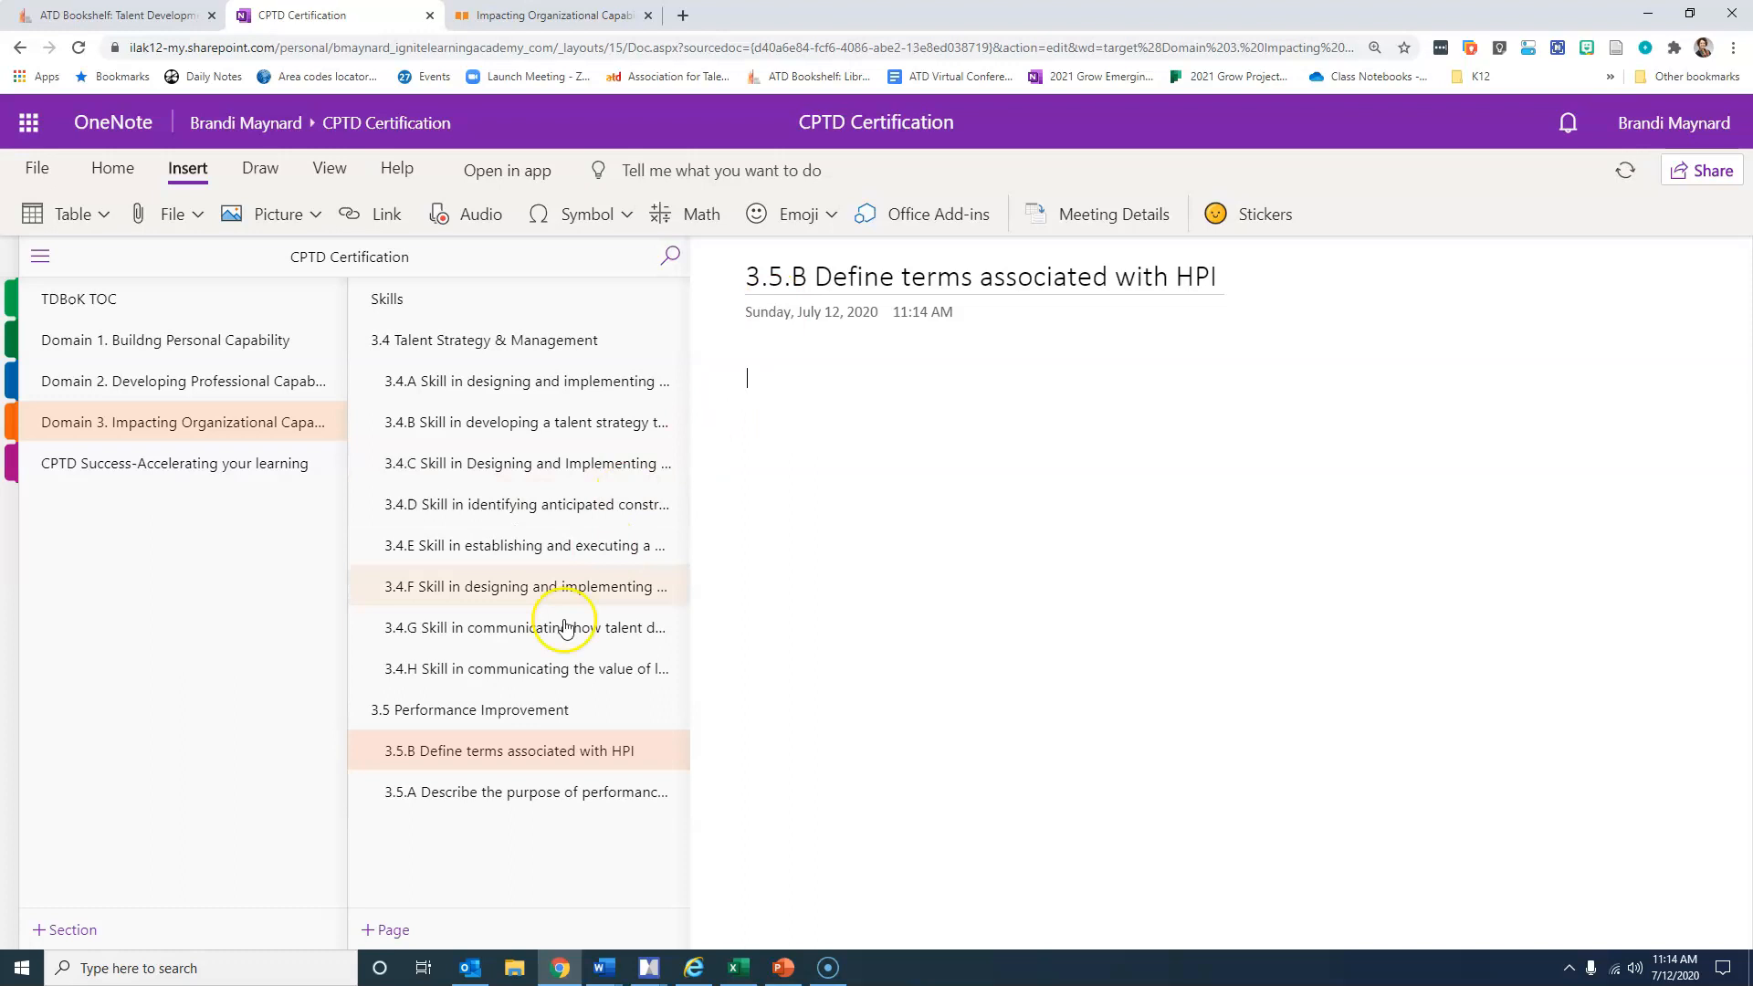
{"action": "left_click", "coordinate": [564, 749]}
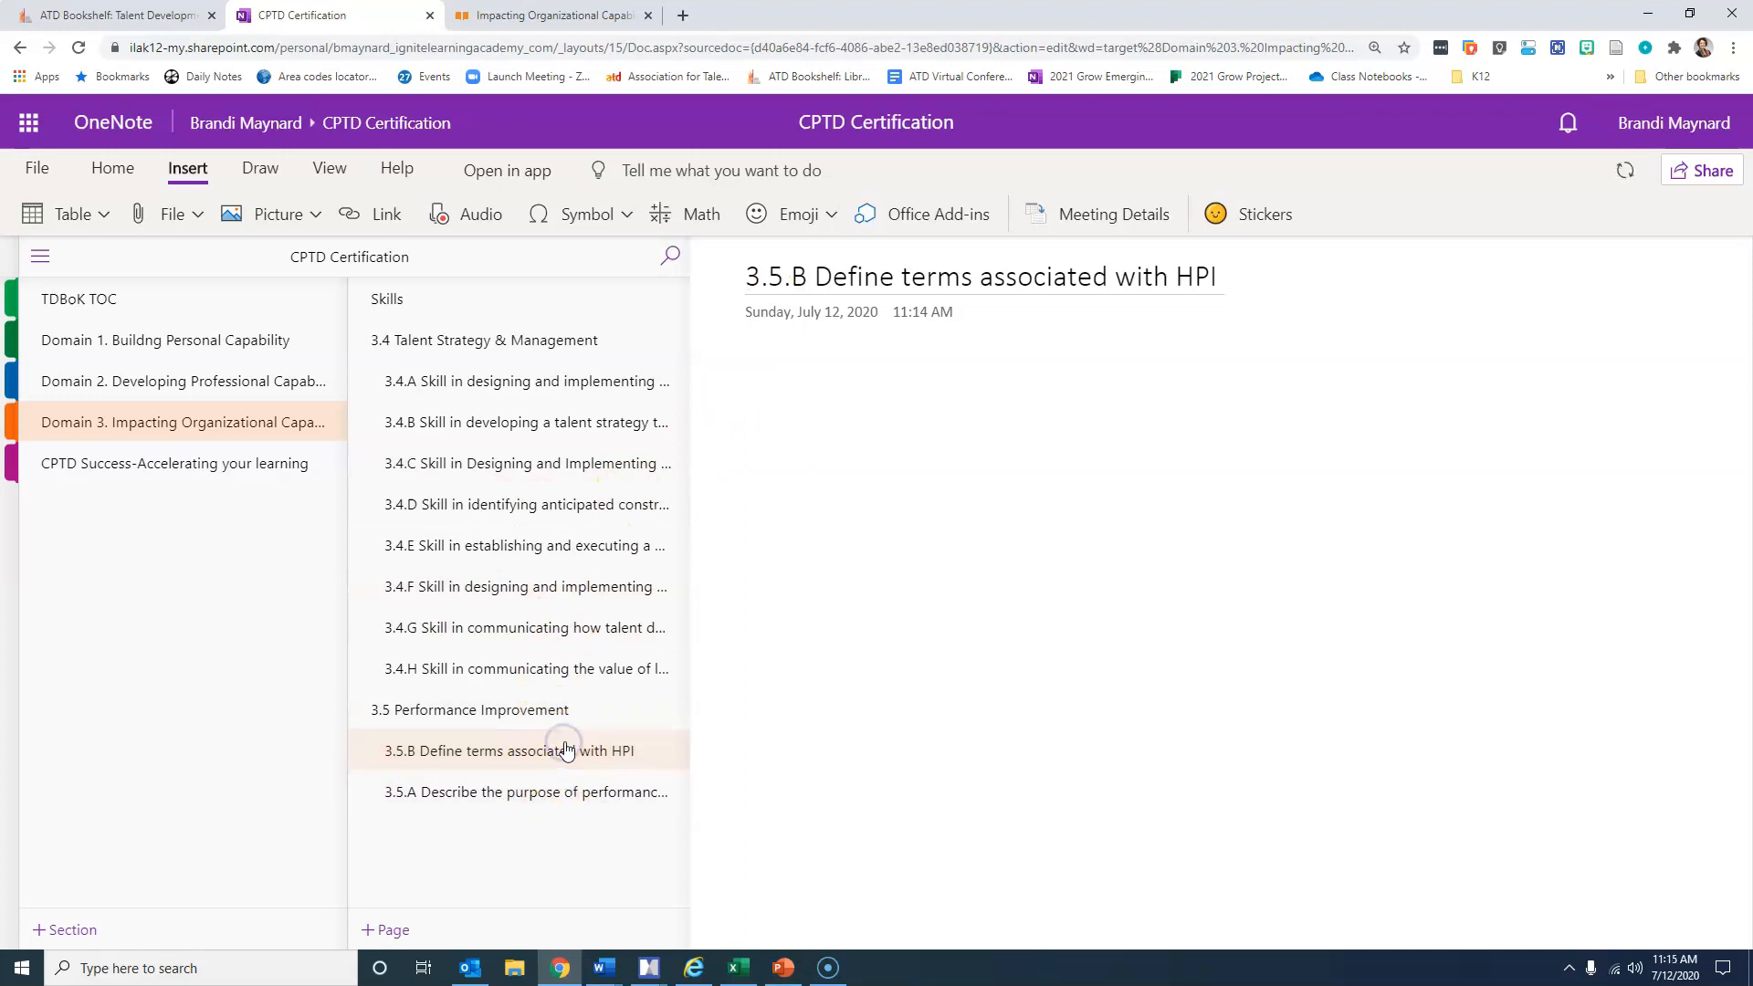
{"action": "left_click_drag", "start_coordinate": [563, 749], "coordinate": [564, 808]}
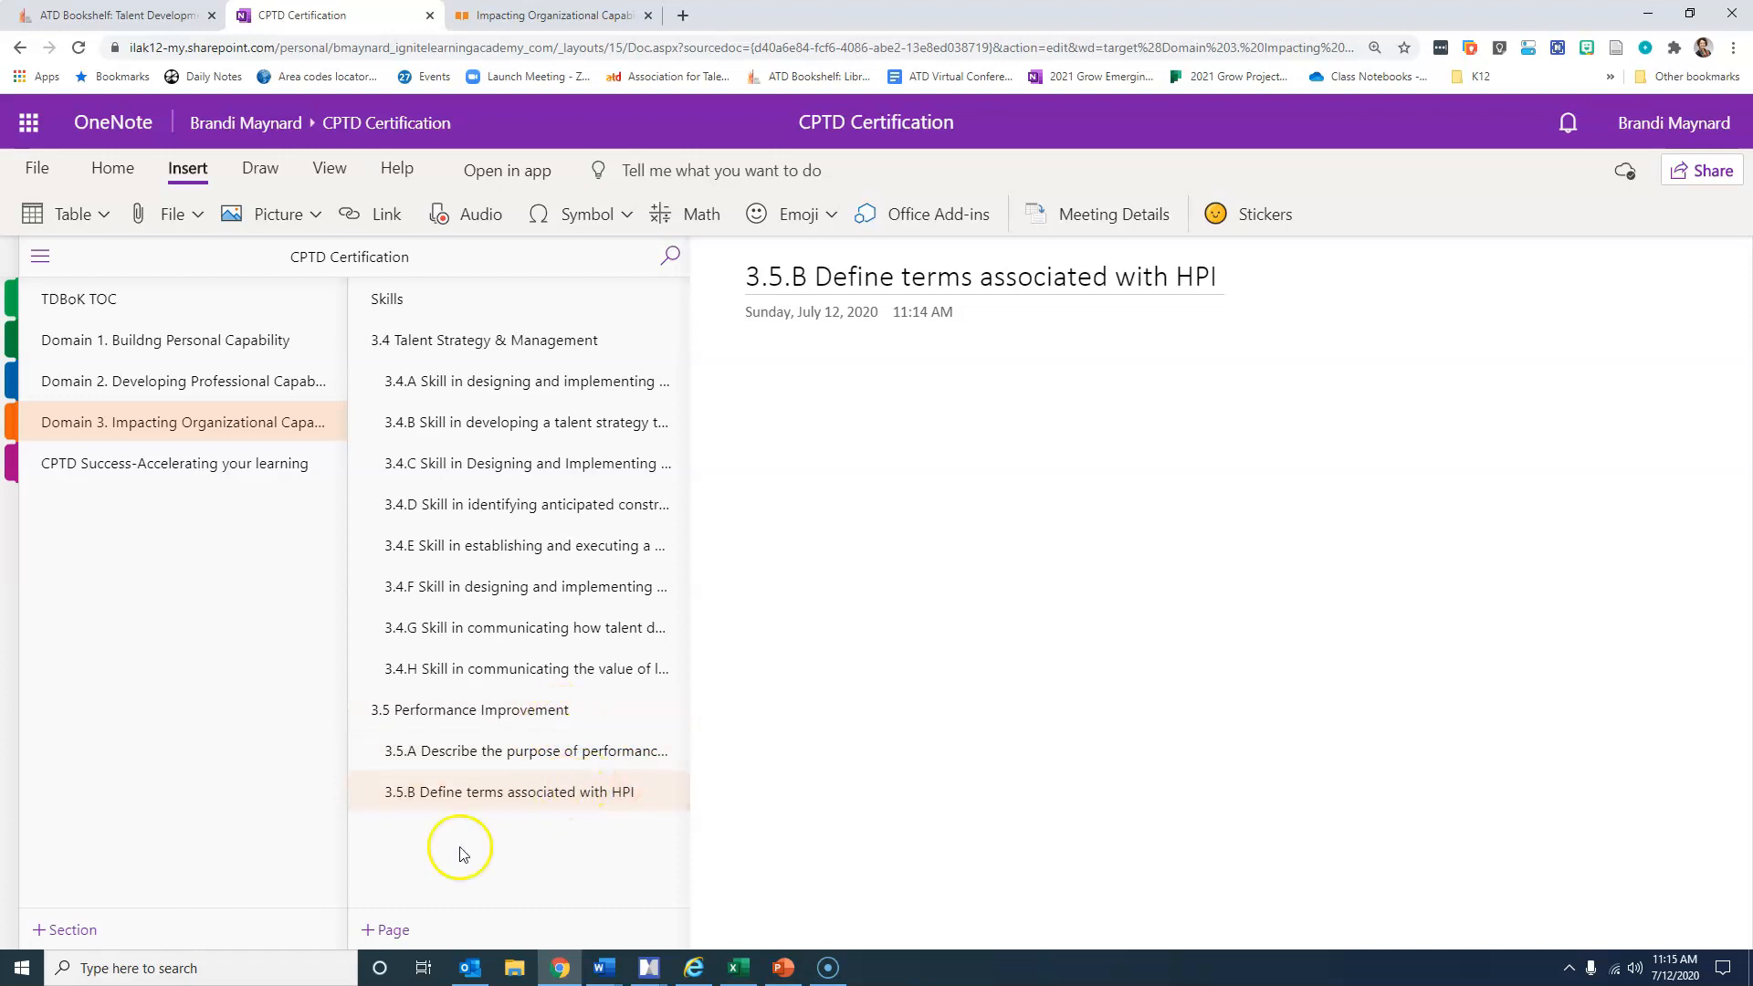
Step: Open the "CPTD Success-Accelerating your learning" section to review the Lesson 1 notebook setup page
{"action": "left_click", "coordinate": [40, 950]}
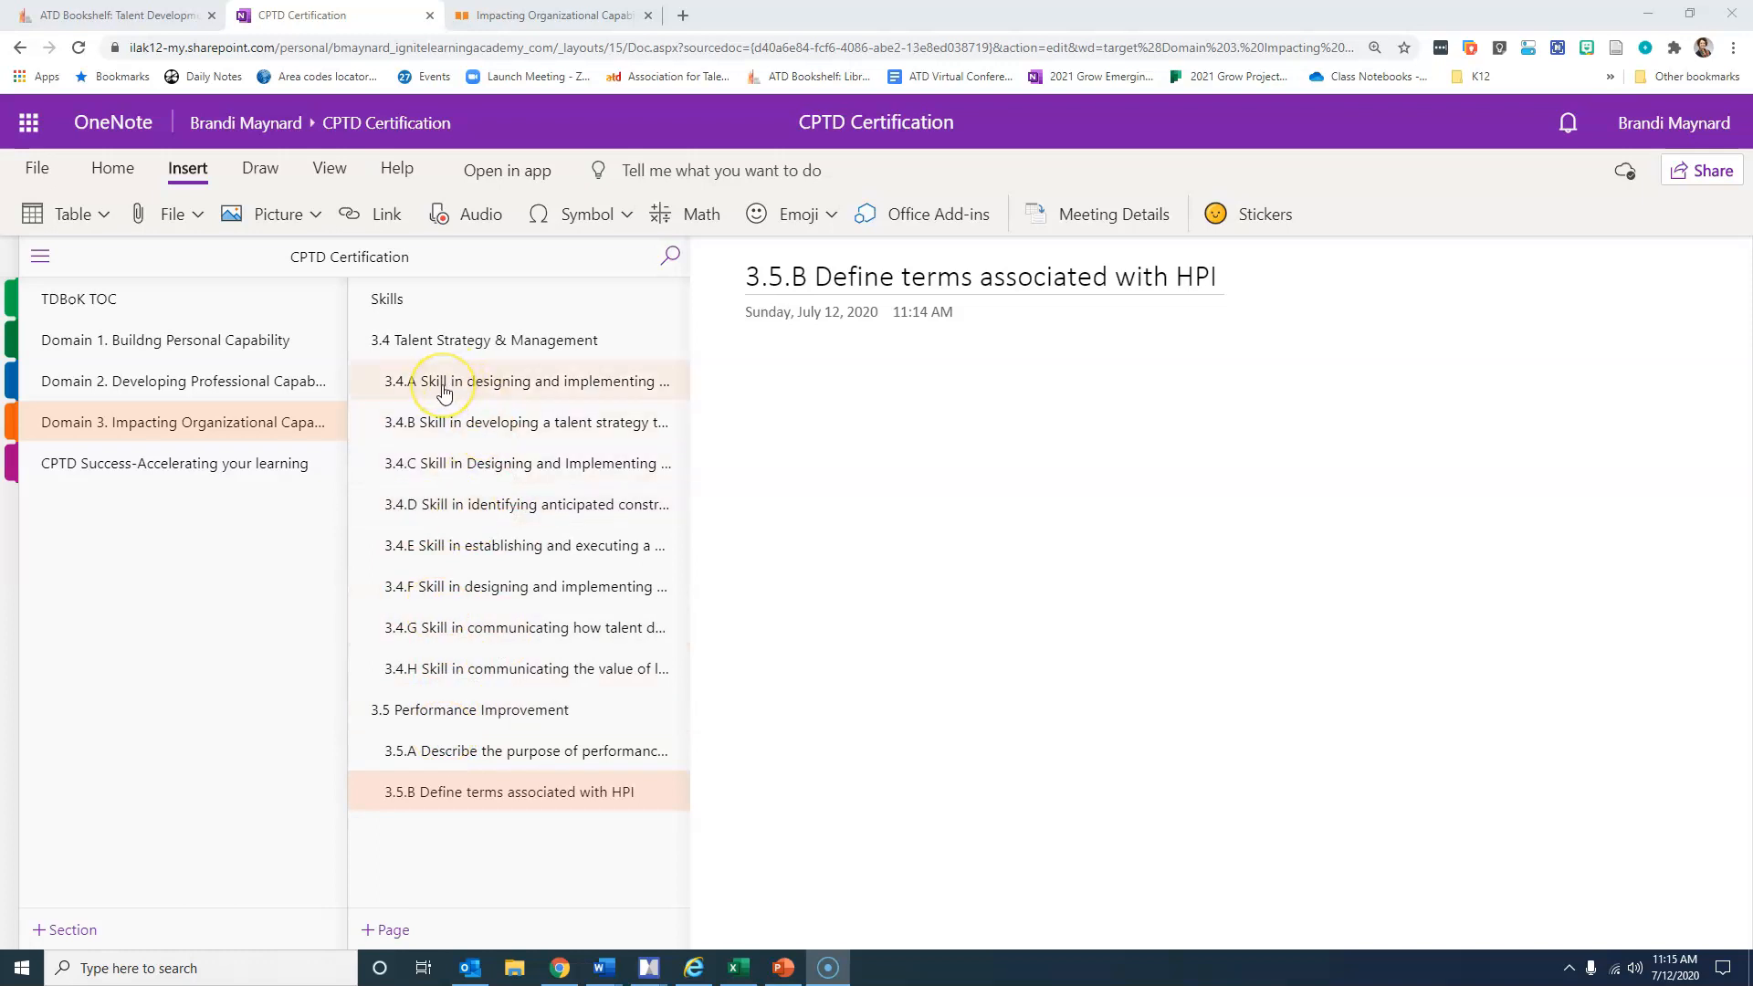
{"action": "left_click", "coordinate": [174, 463]}
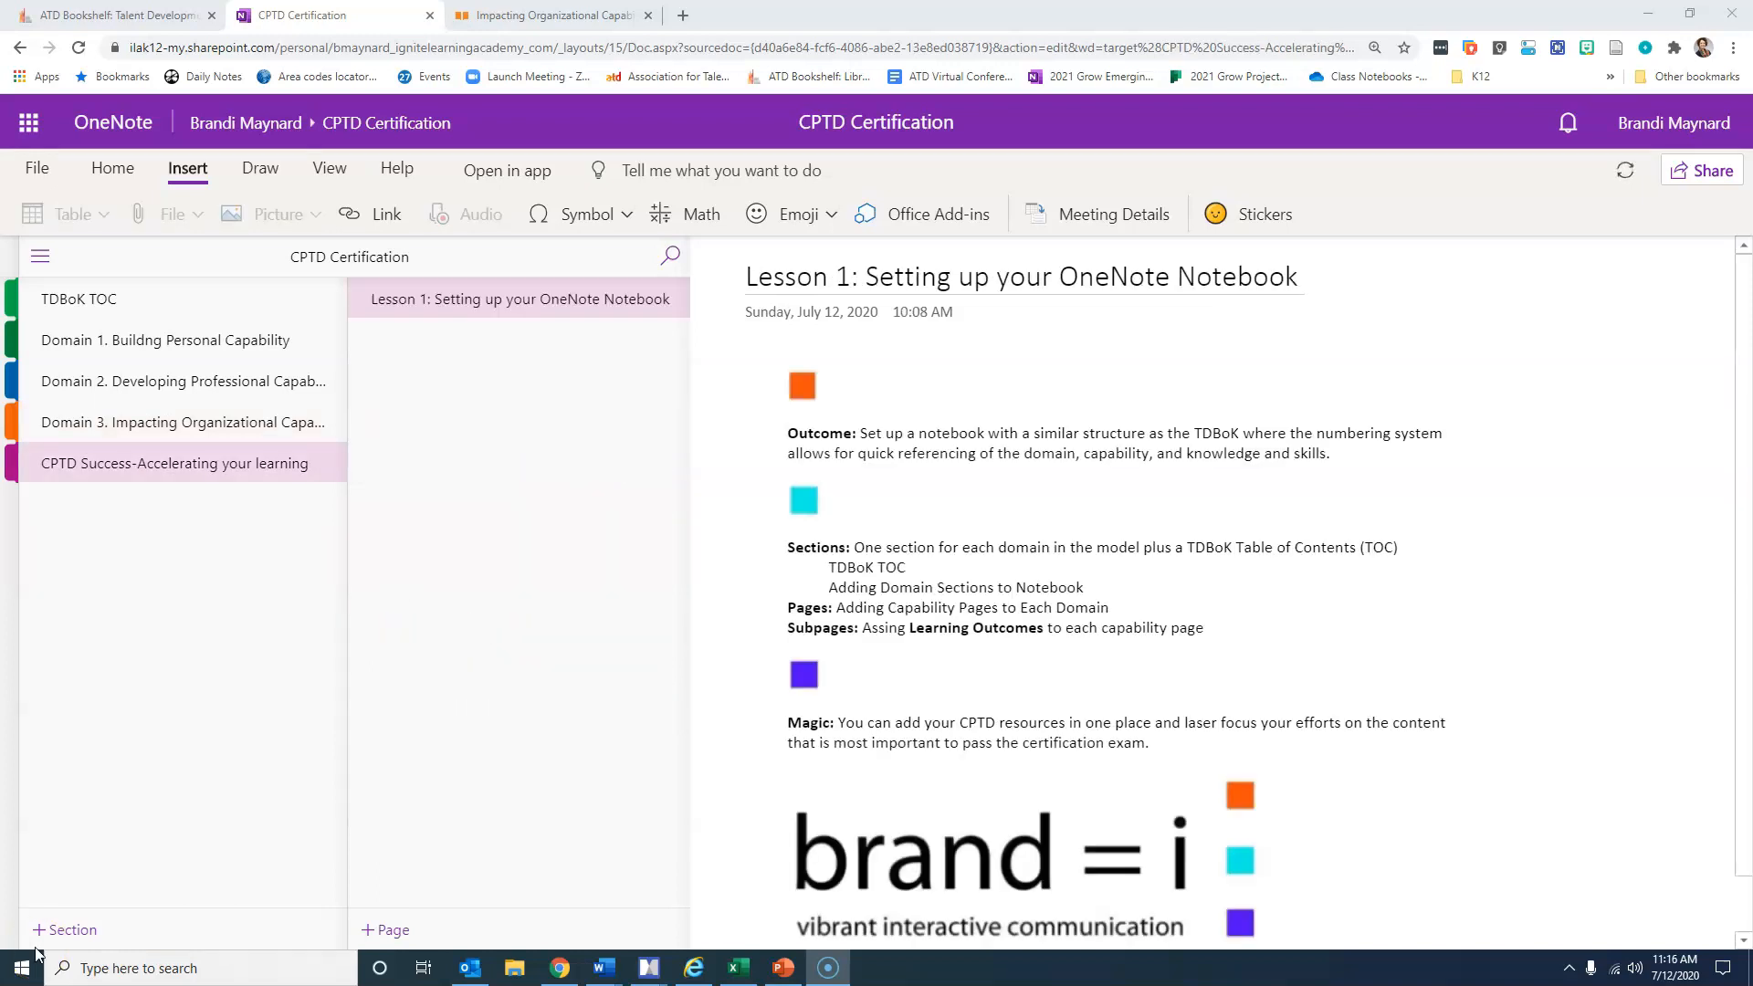